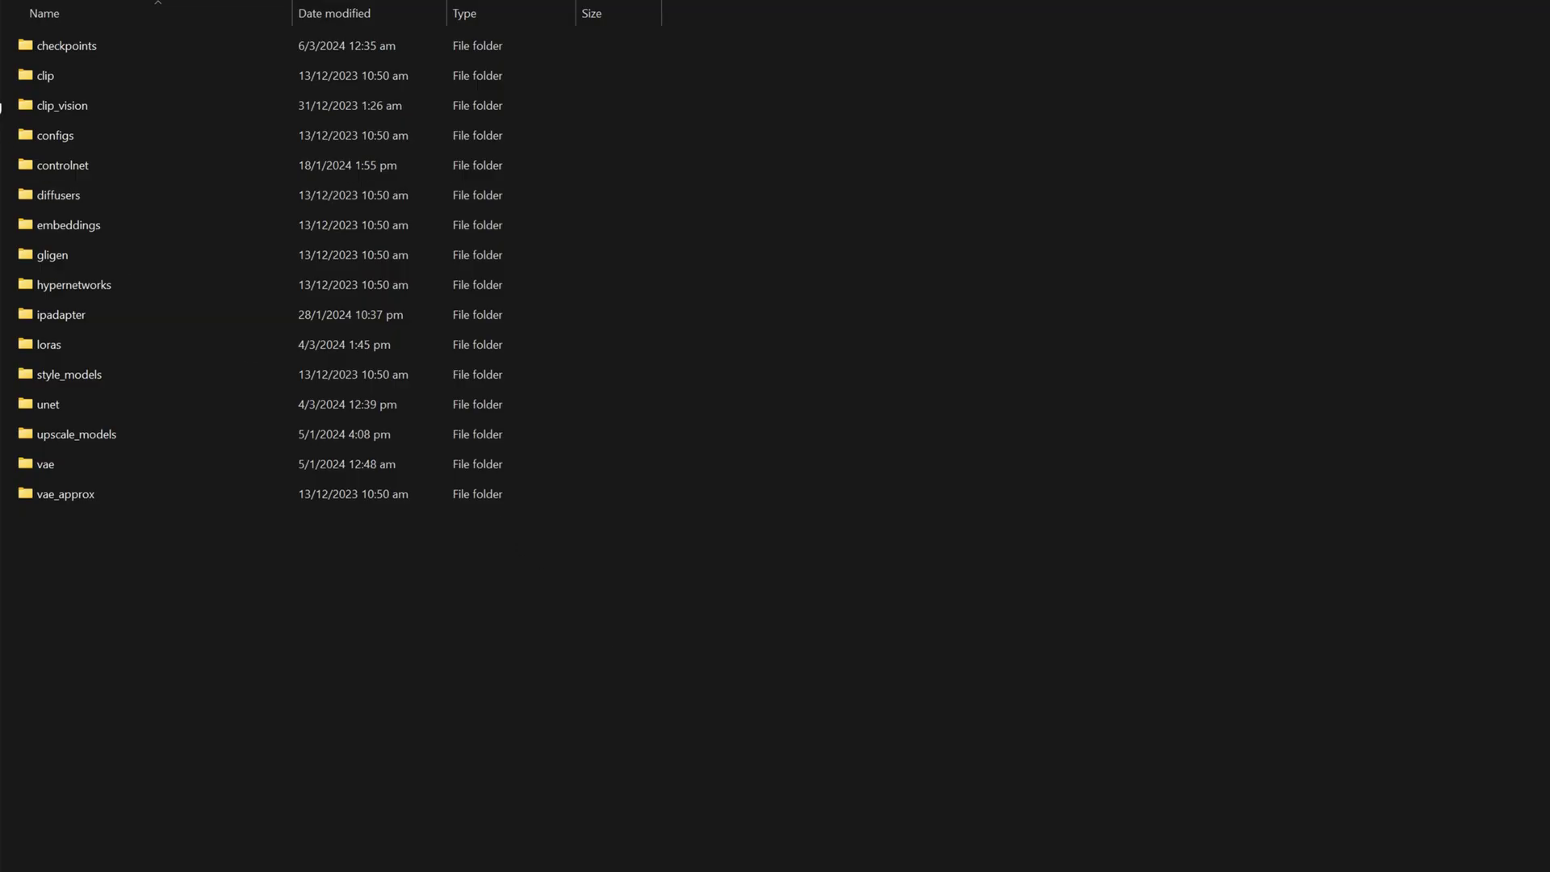
Open the checkpoints folder inside the models directory.
double_click(76, 41)
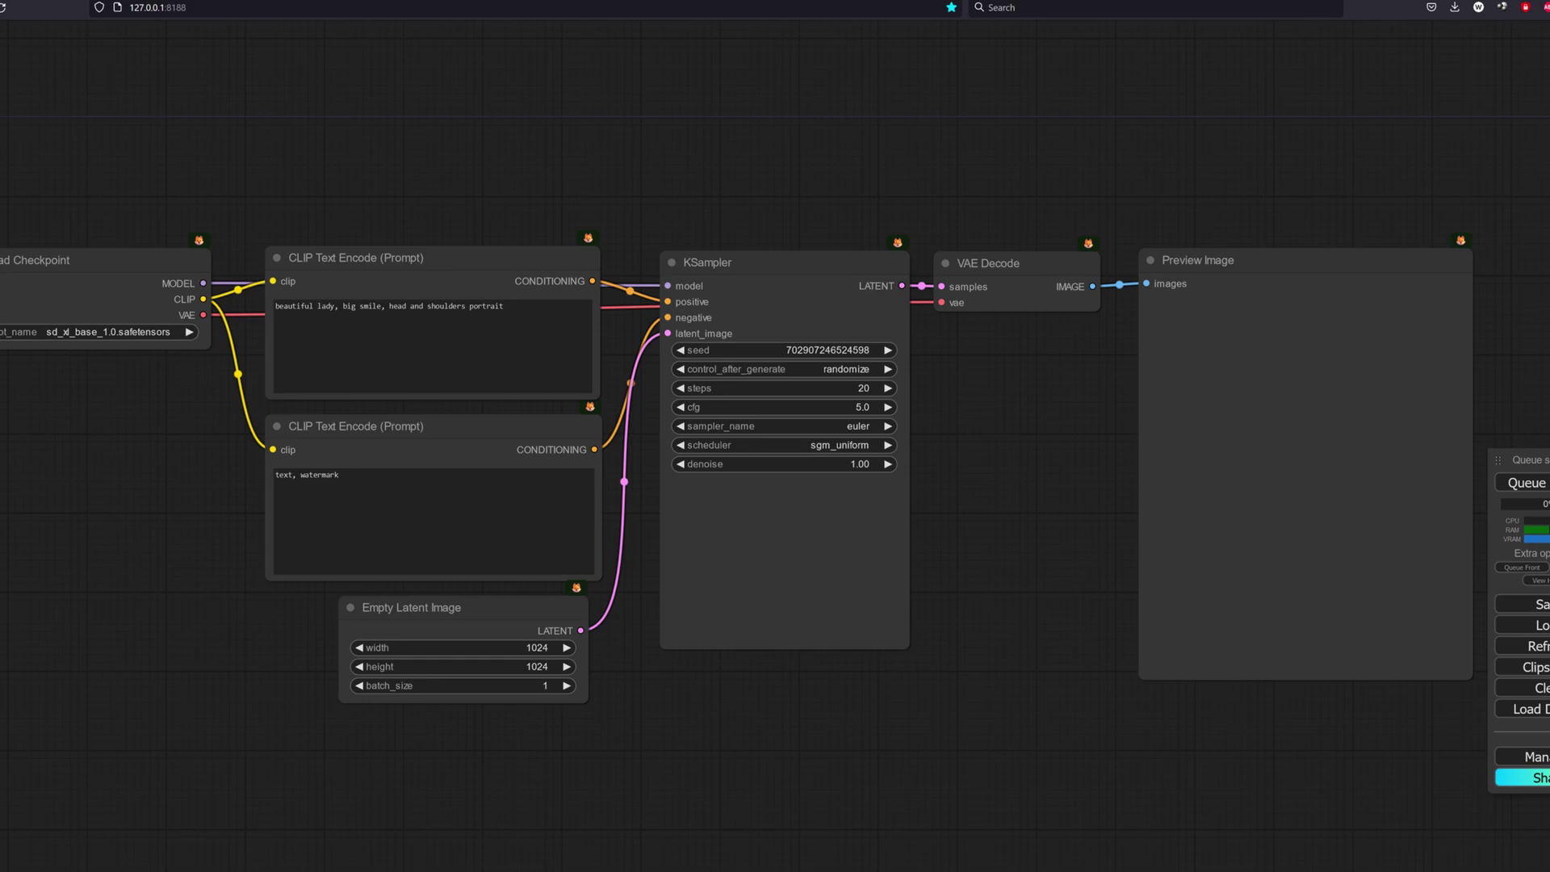
Generate several portraits with the sd_xl_base_1.0 checkpoint at 20 steps.
key(ctrl+Return)
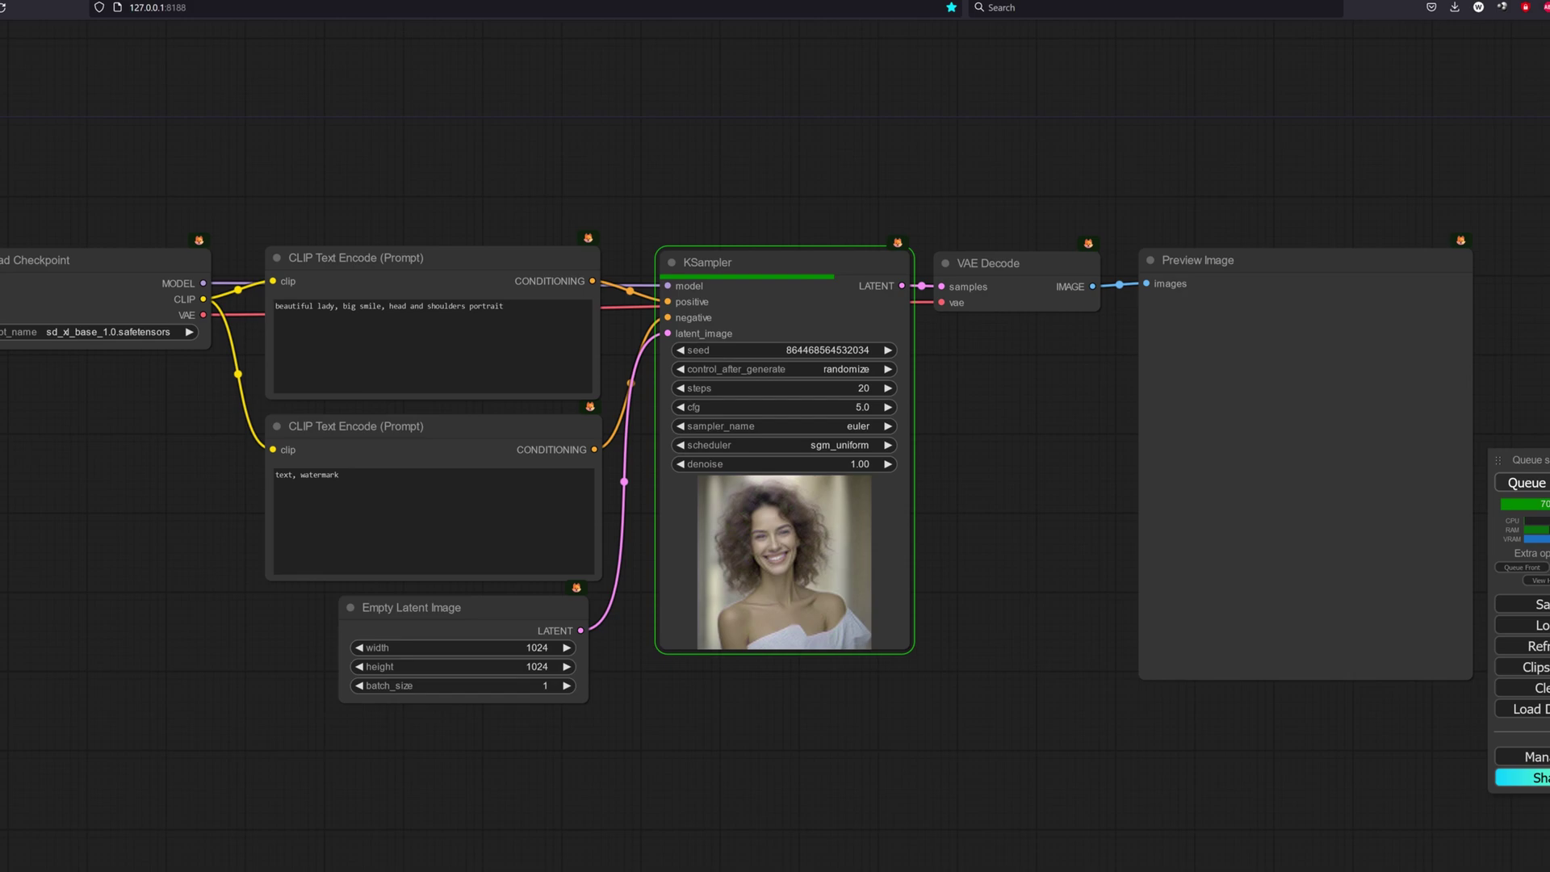
key(ctrl+Return)
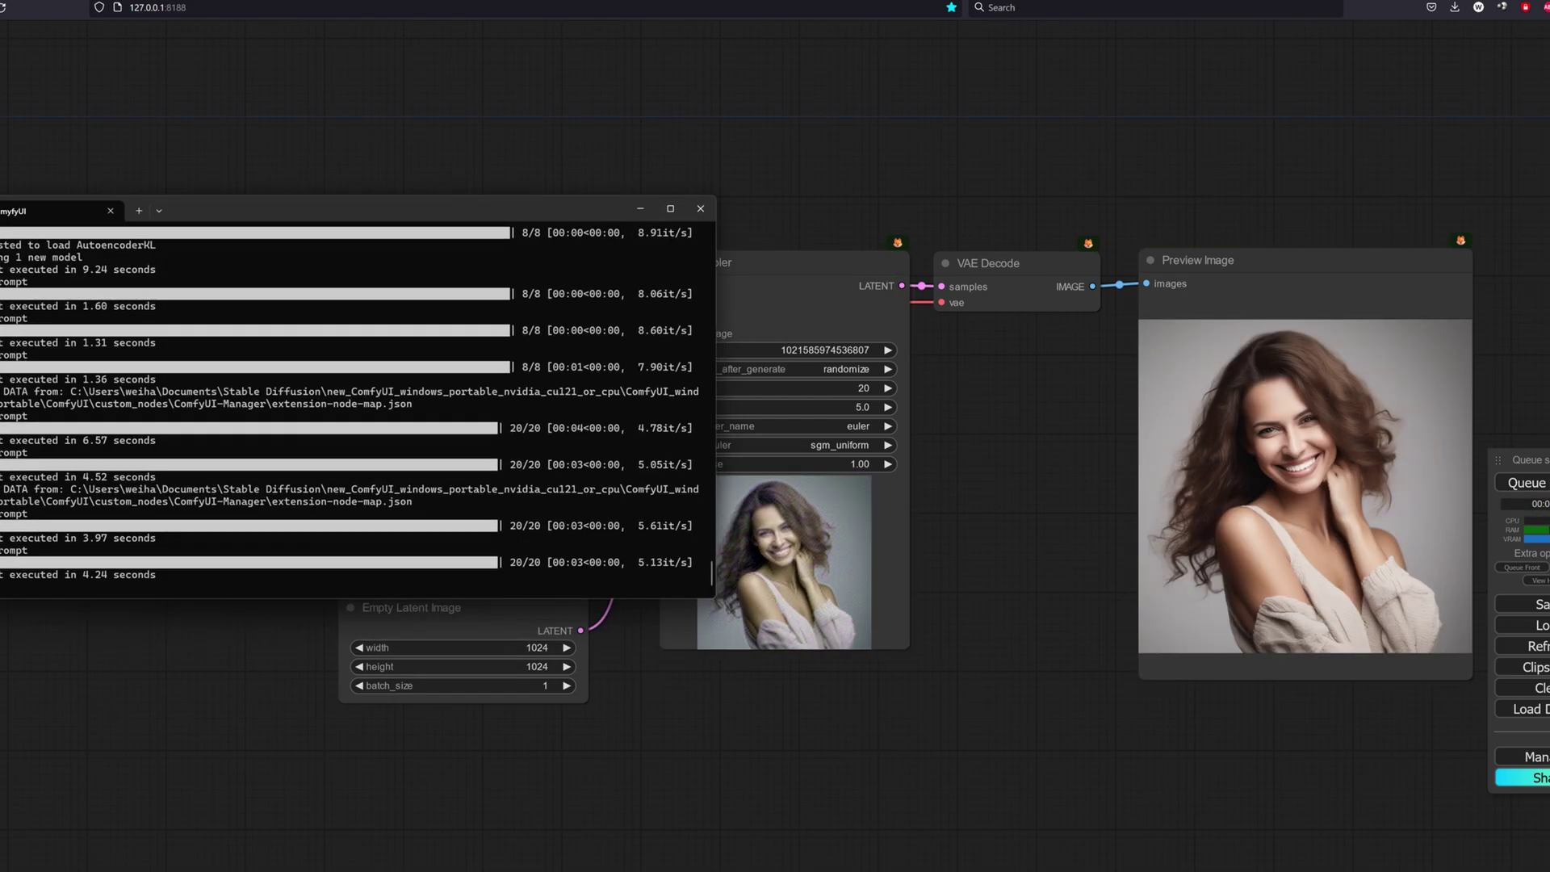
click(1537, 483)
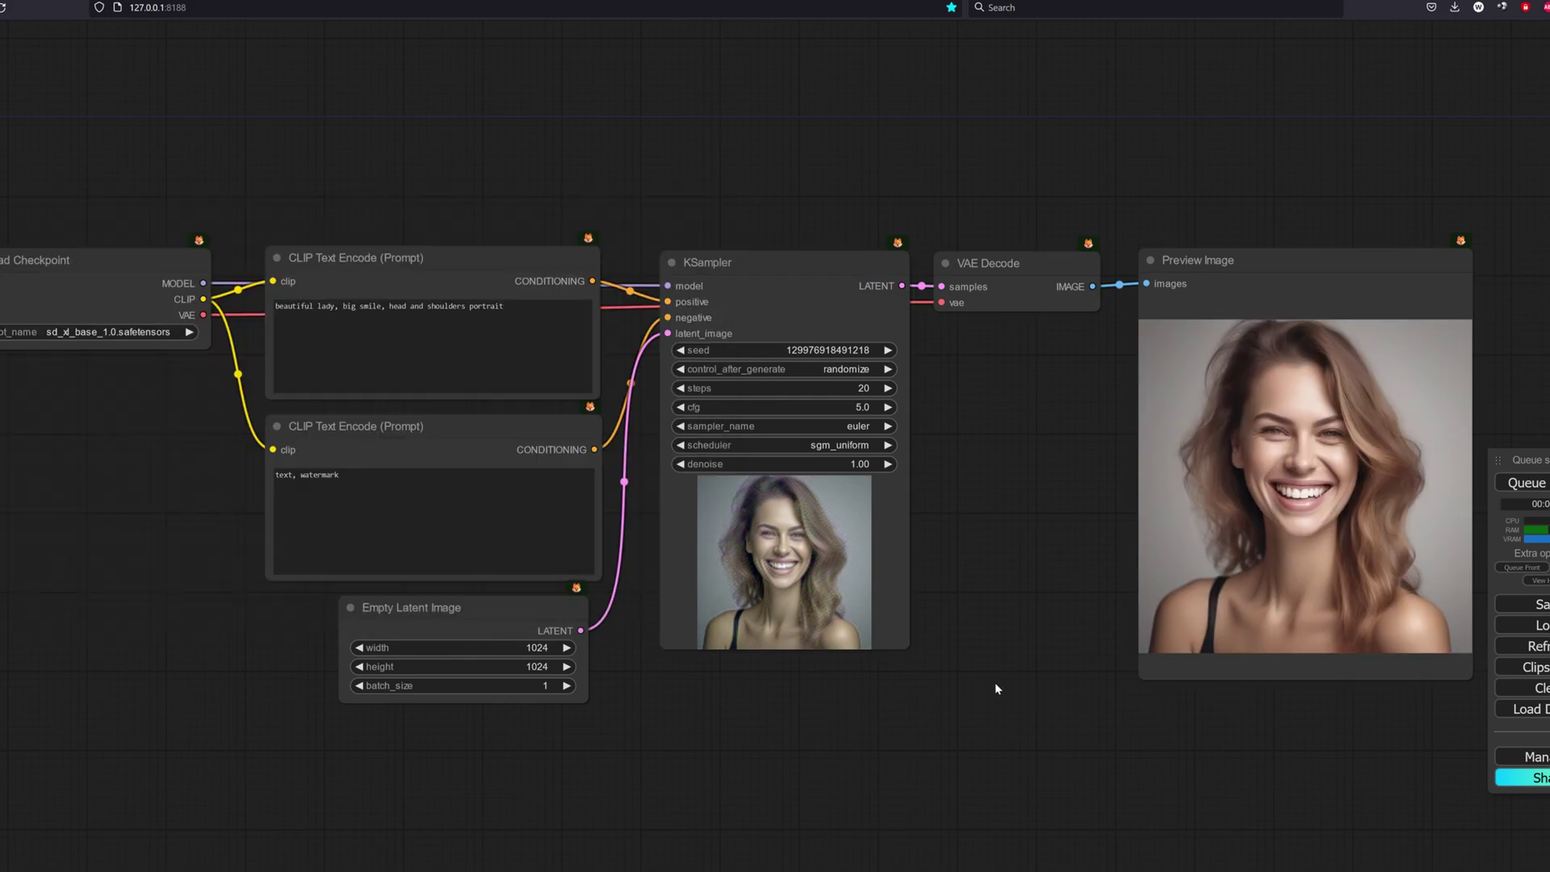
Load the sdxl_lightning_2step.safetensors checkpoint and set the KSampler to 2 steps and cfg 1.0.
click(105, 331)
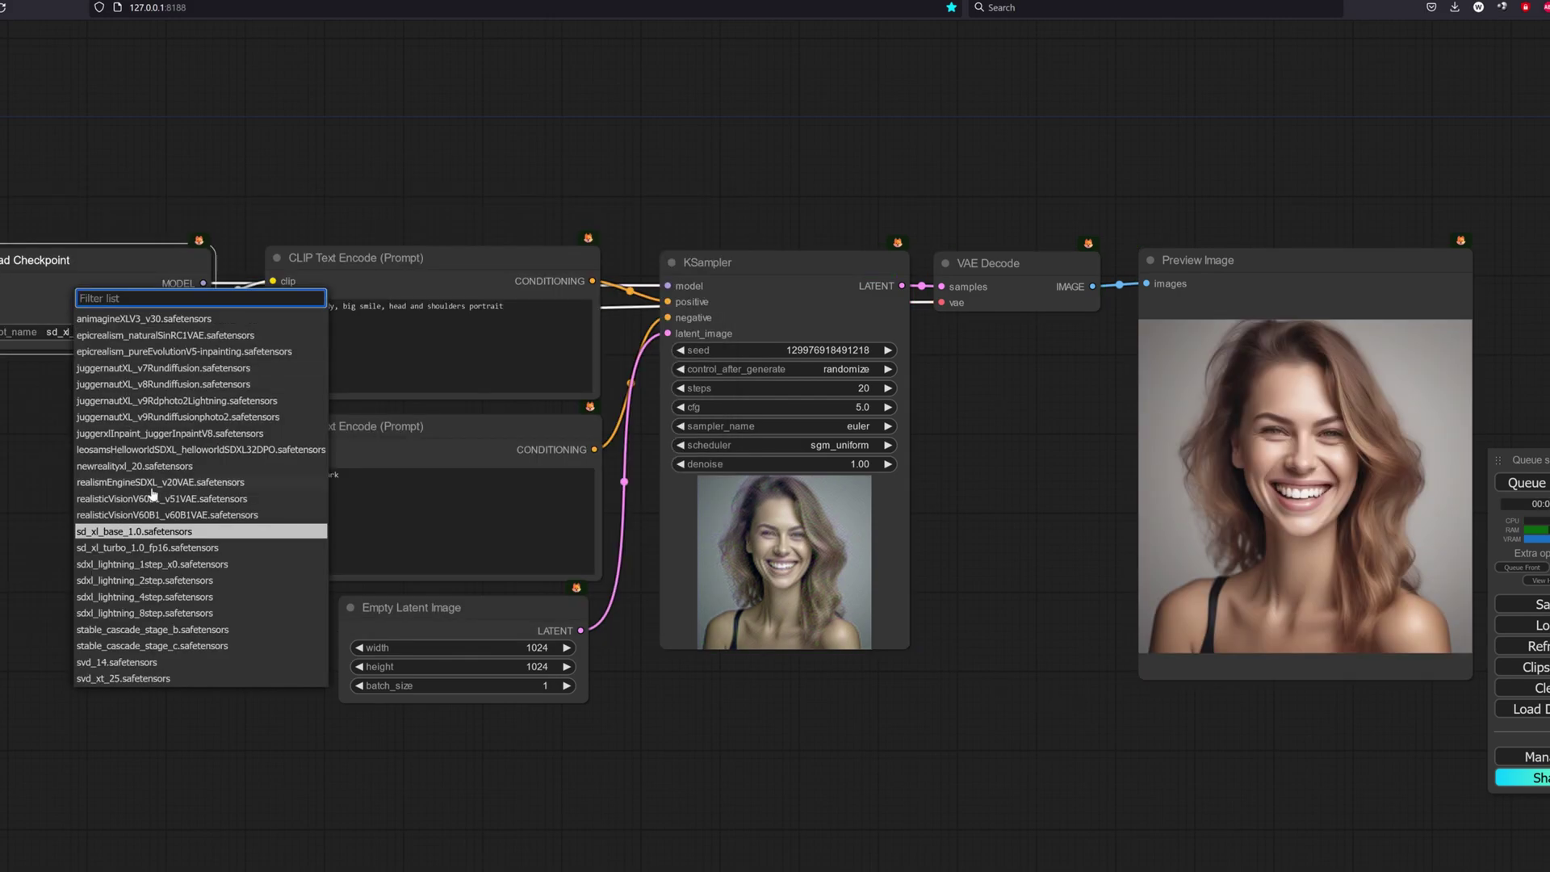
click(166, 578)
click(864, 389)
text(2)
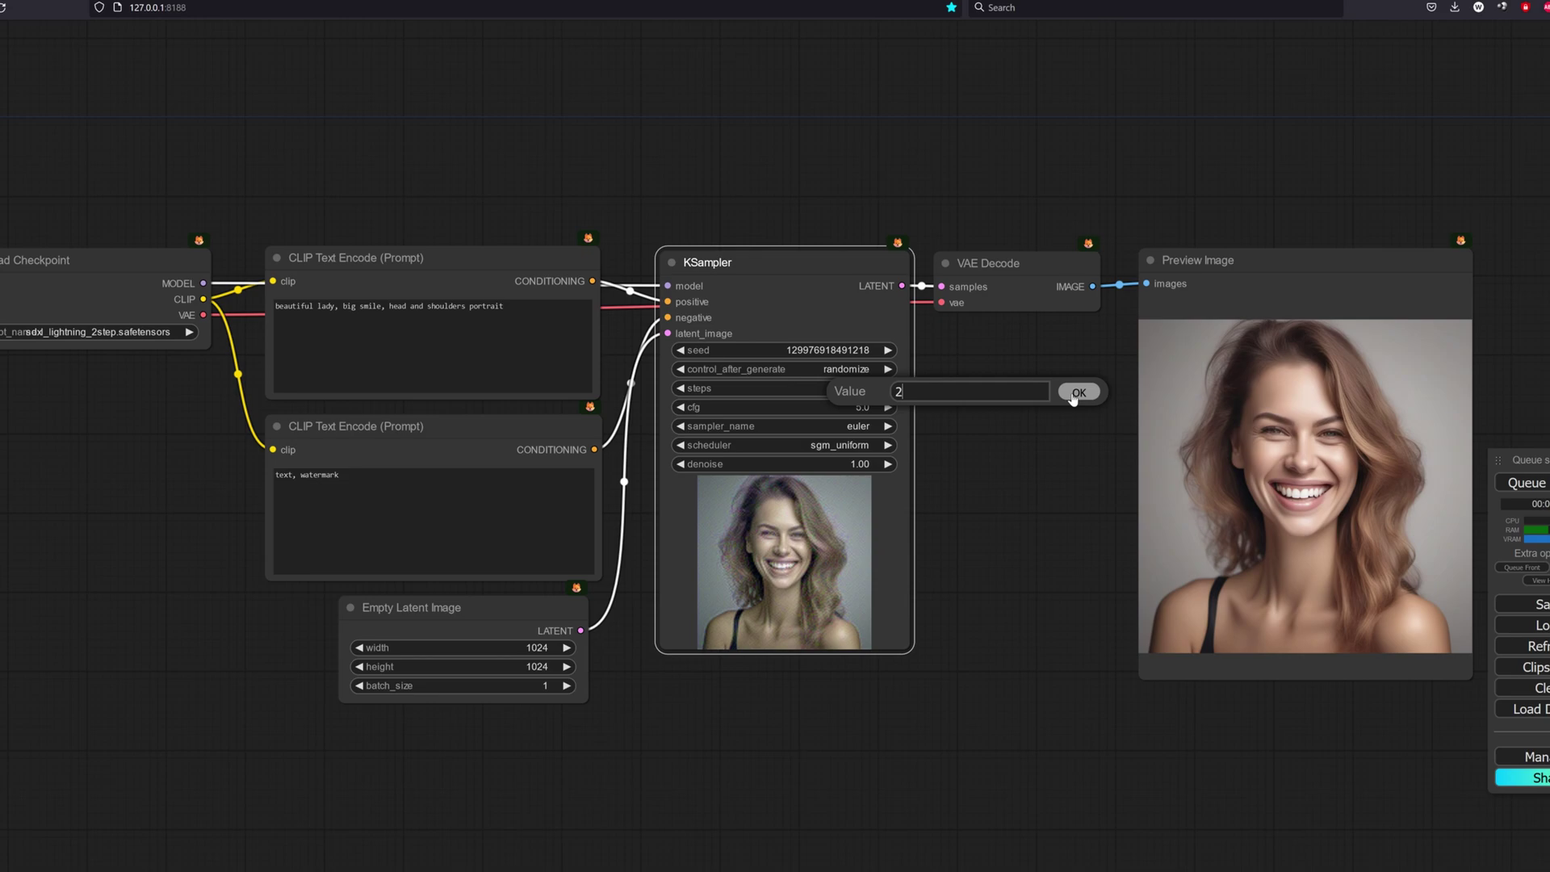
key(Return)
click(850, 402)
text(1)
key(Return)
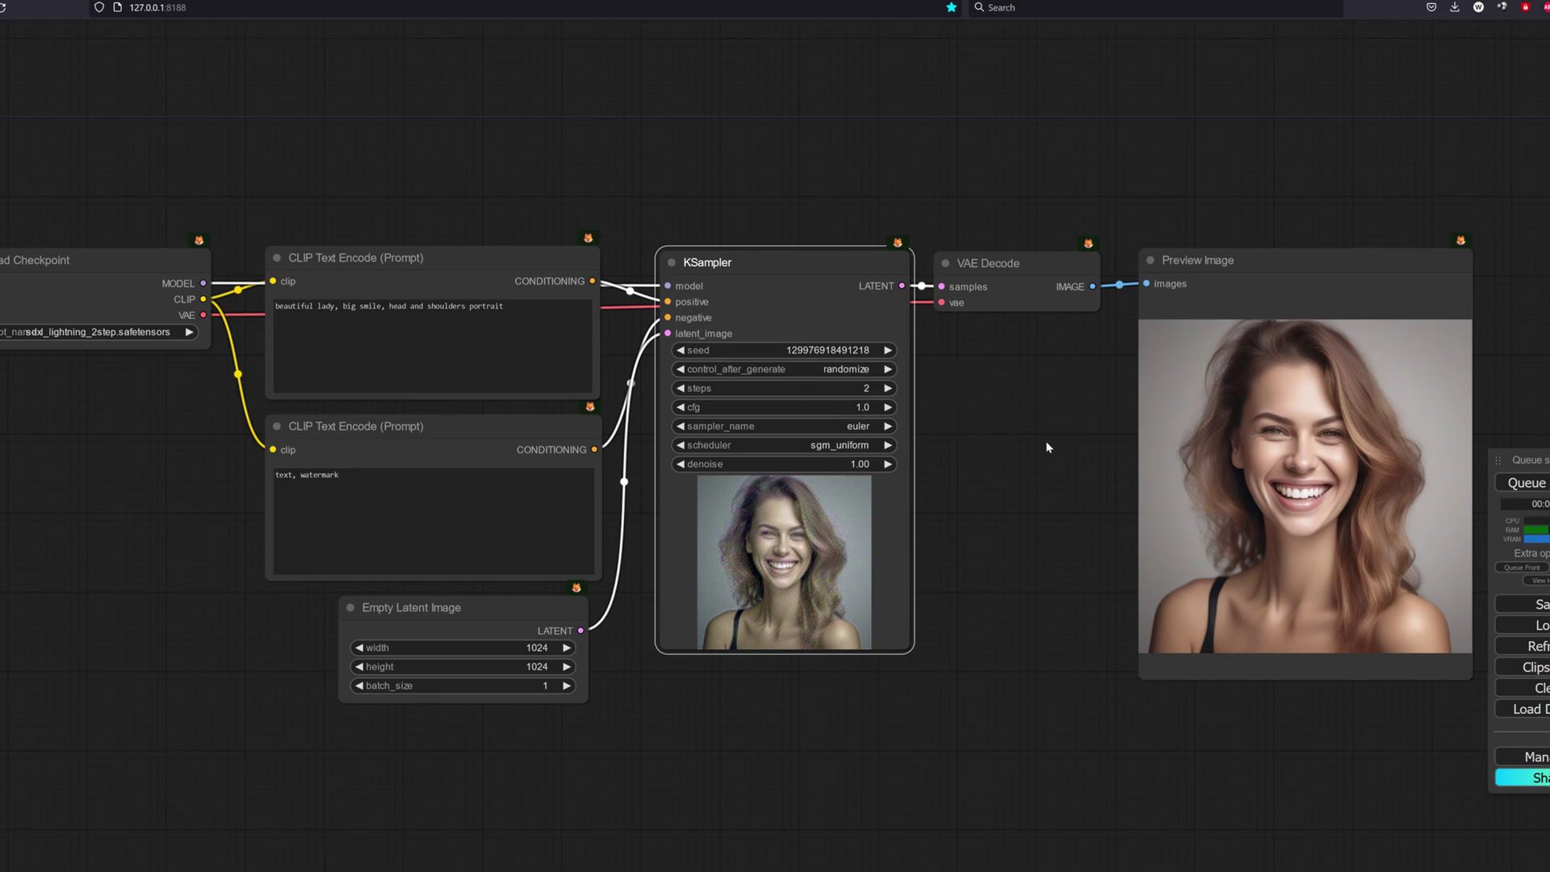
Generate several portraits with the 2-step Lightning checkpoint and check their execution times in the console.
key(ctrl+Return)
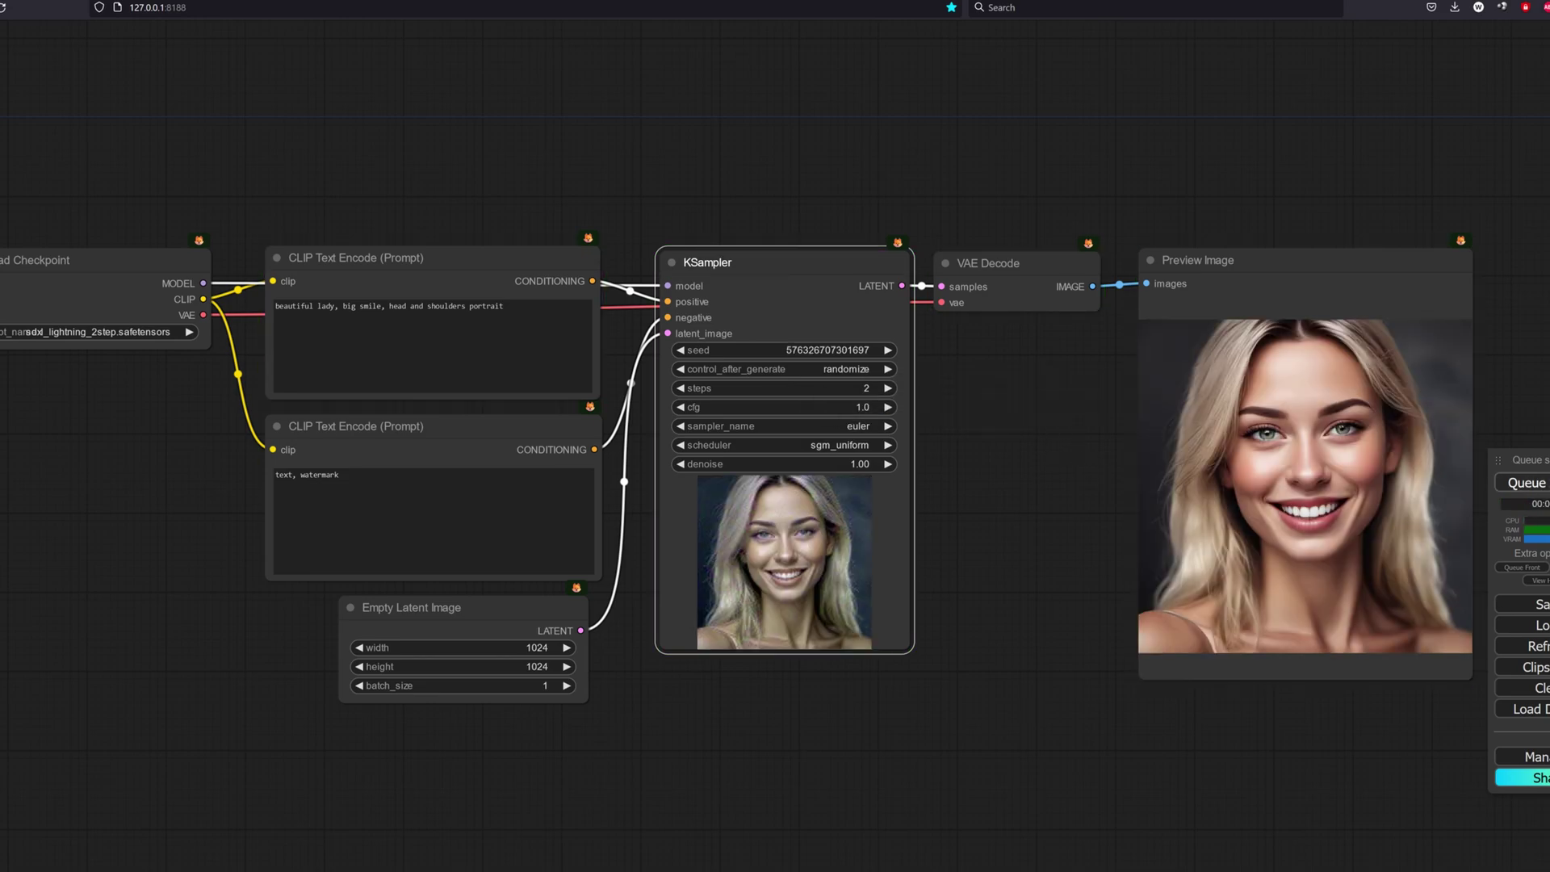
click(1542, 484)
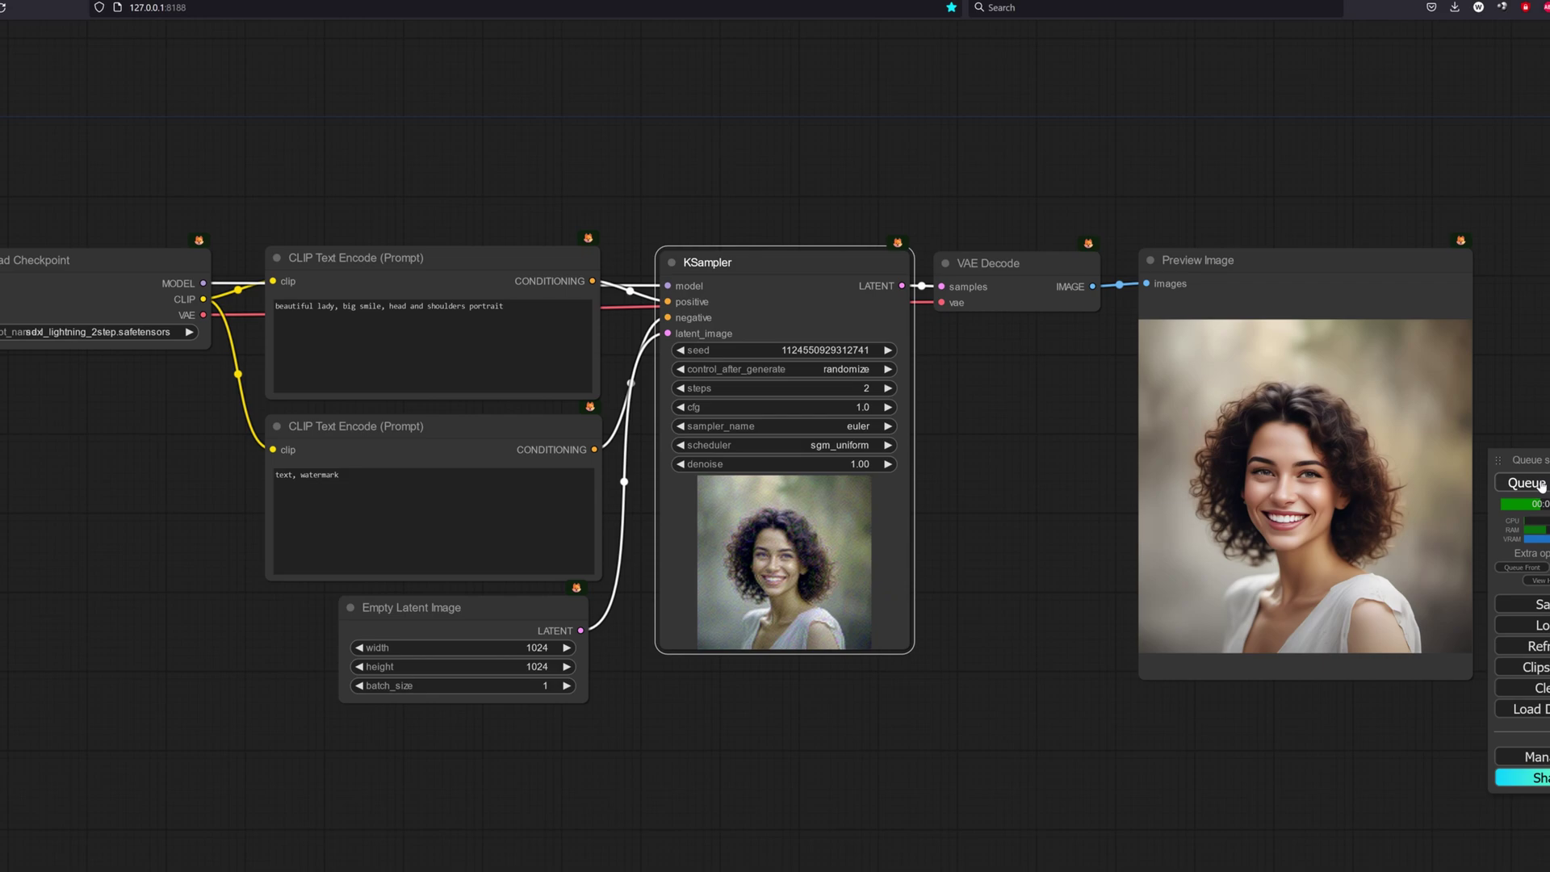
click(1542, 483)
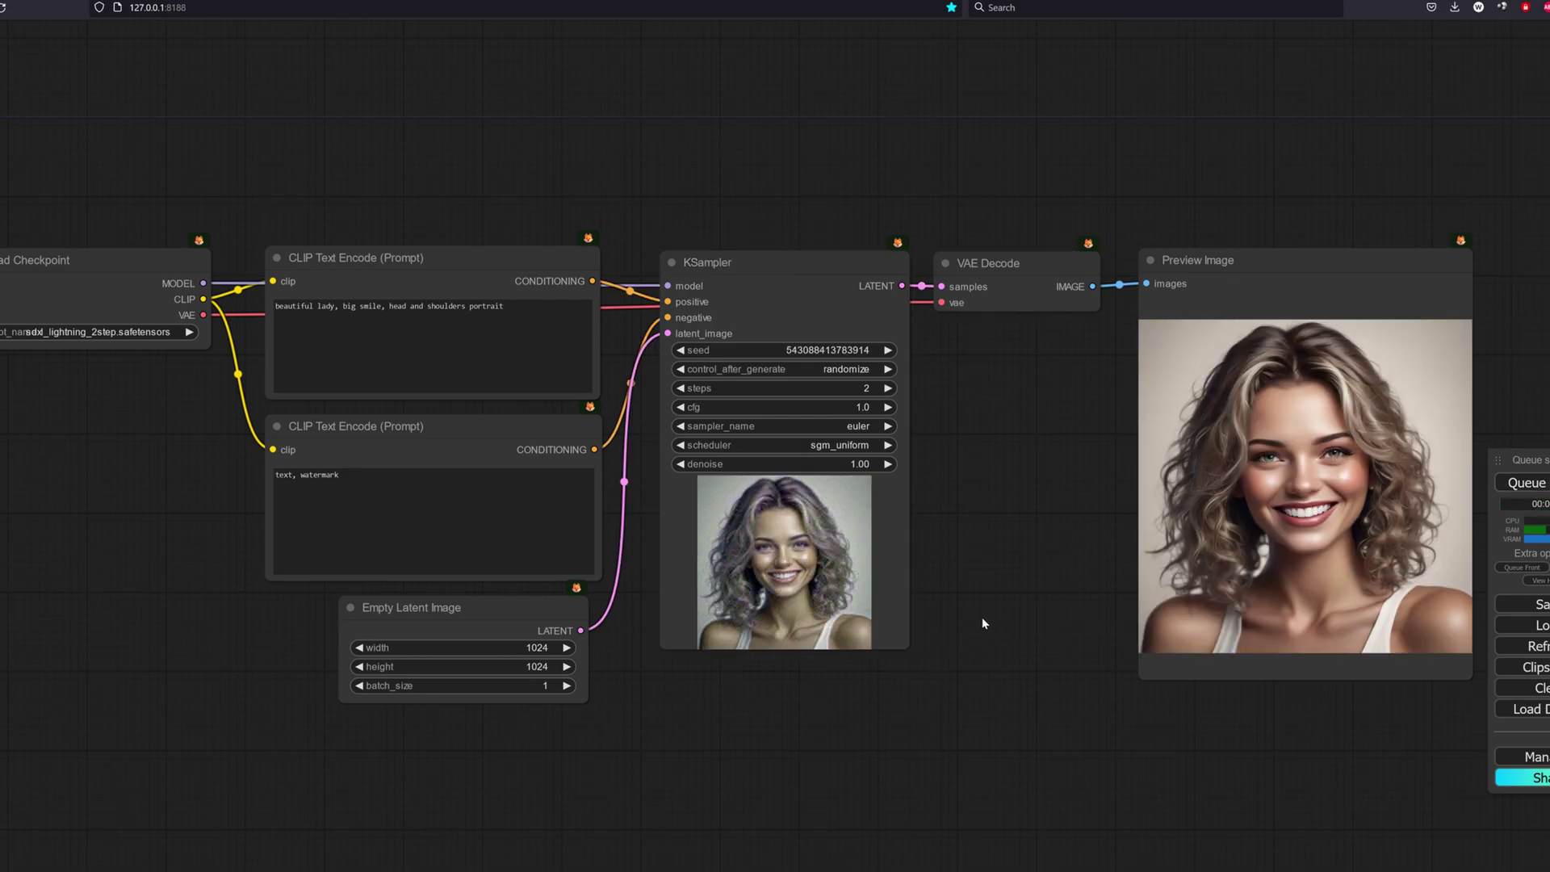
key(alt+Tab)
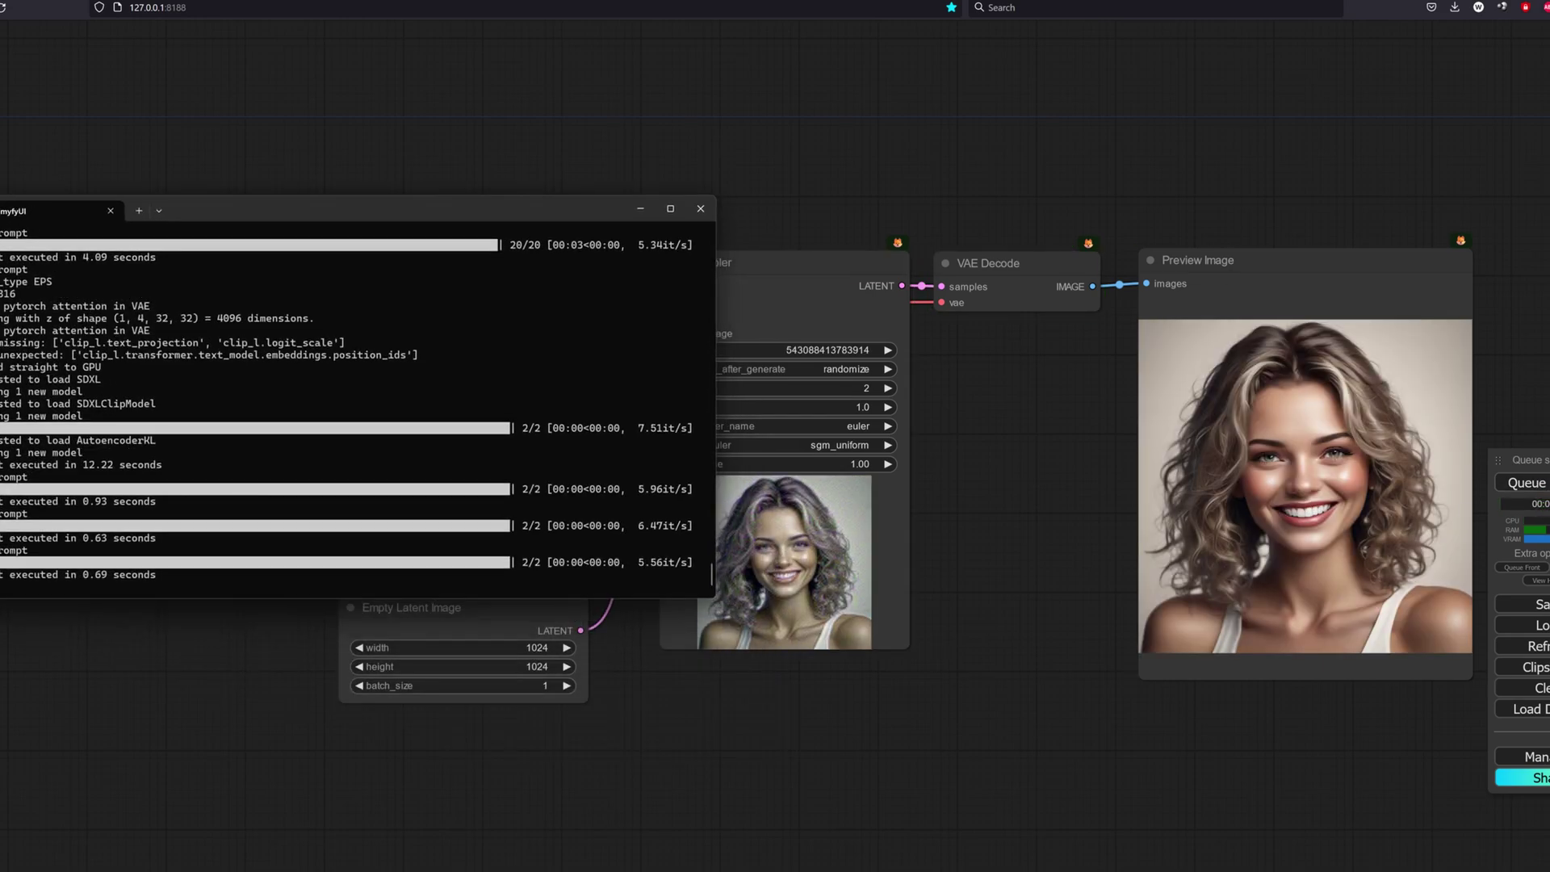
click(1002, 642)
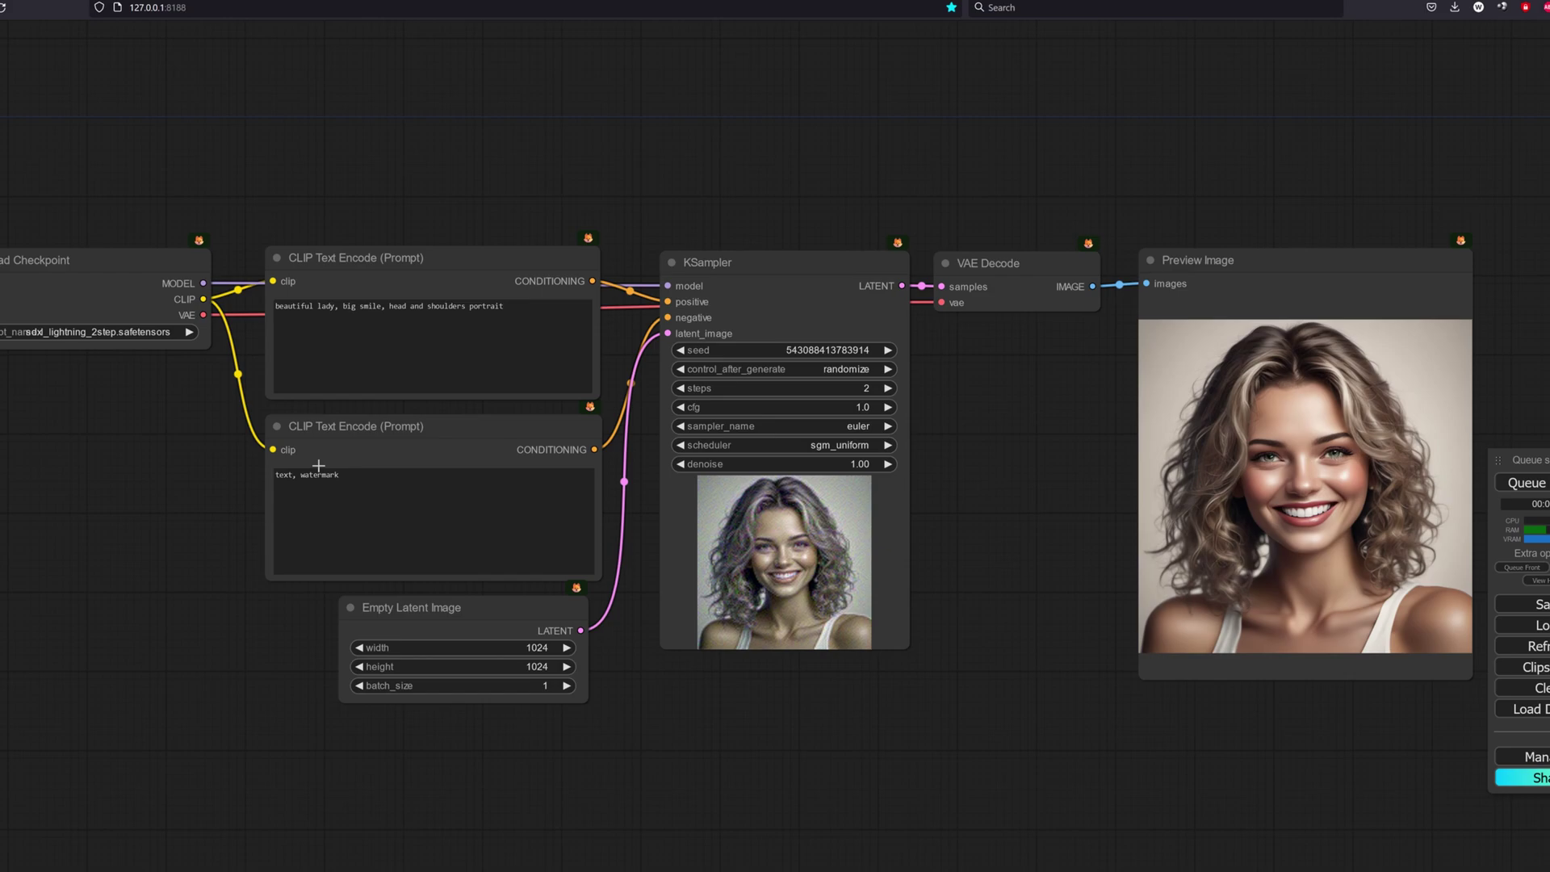
Switch the checkpoint to sdxl_lightning_4step.safetensors and set the KSampler steps to 4.
click(105, 332)
click(139, 606)
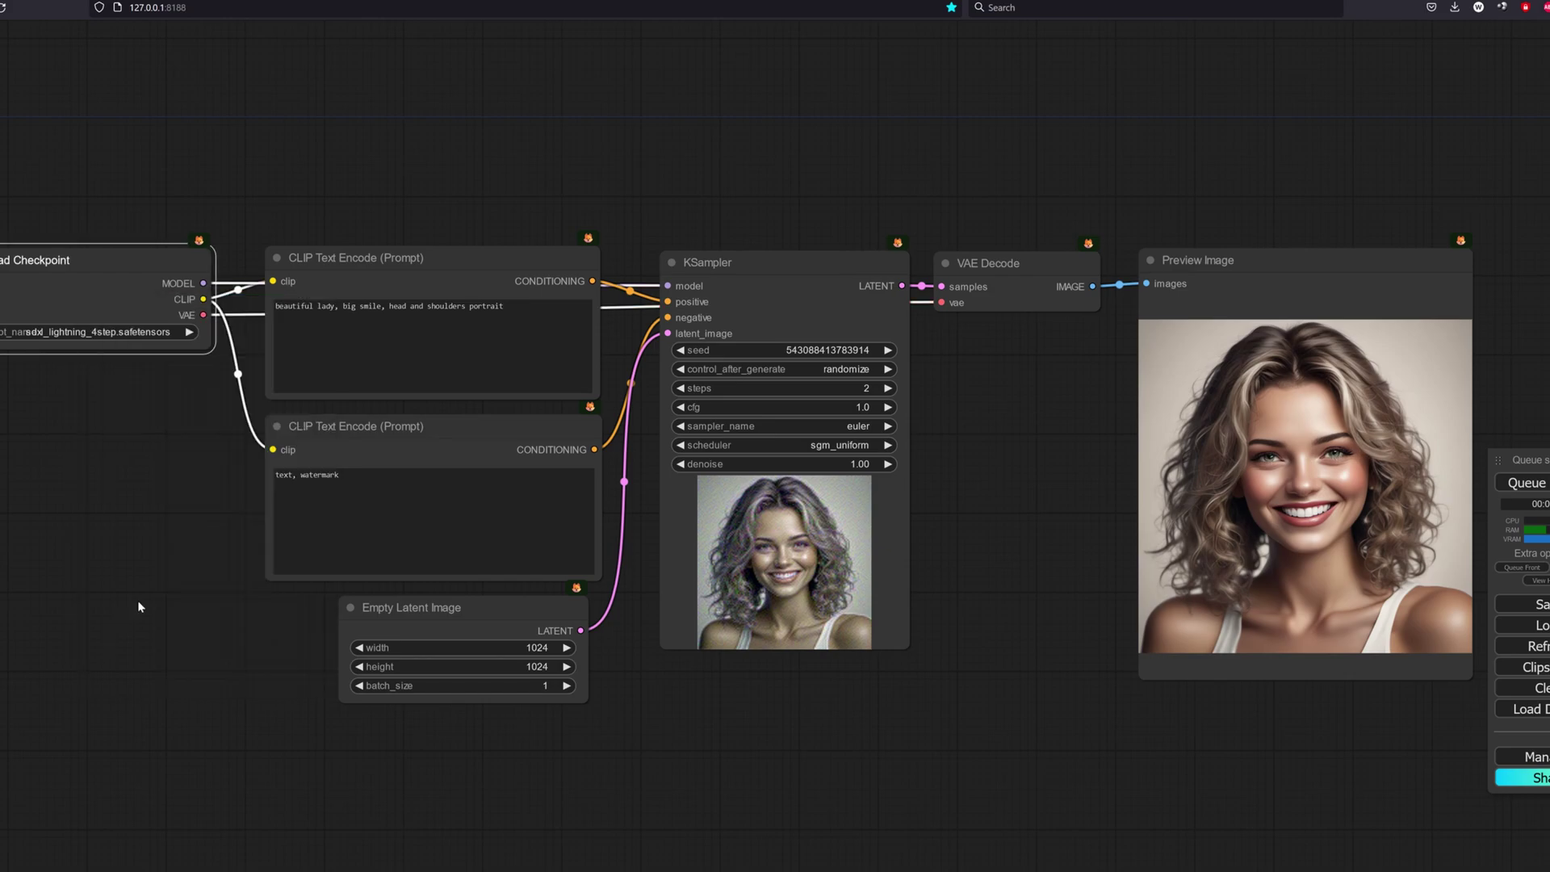
click(859, 387)
text(4)
key(Return)
Generate three portraits with the 4-step Lightning checkpoint and check their execution times in the console.
key(ctrl+Return)
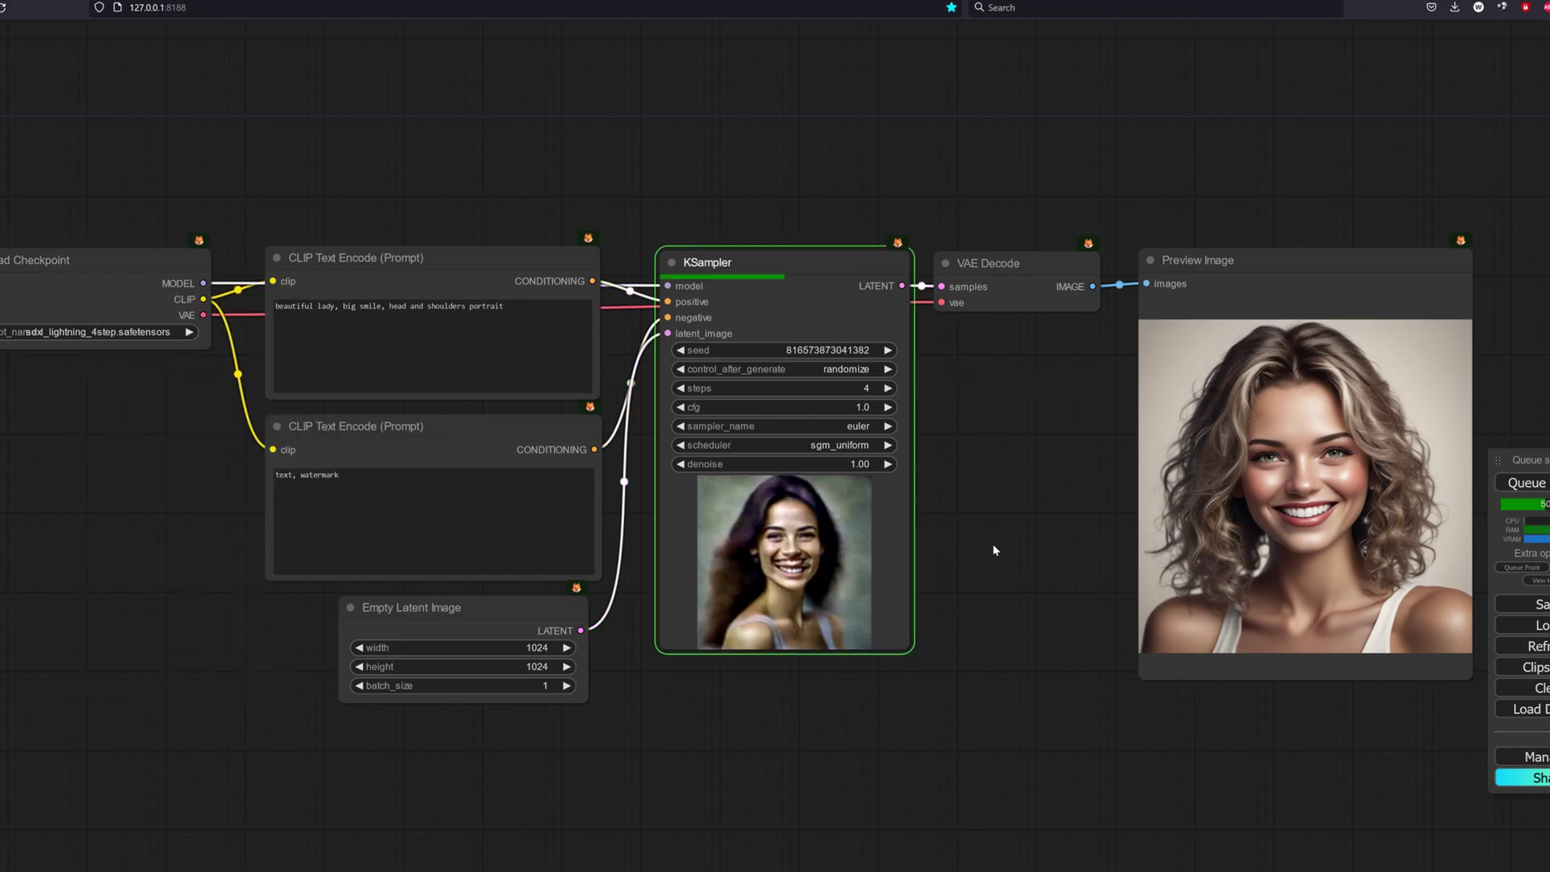
key(ctrl+Return)
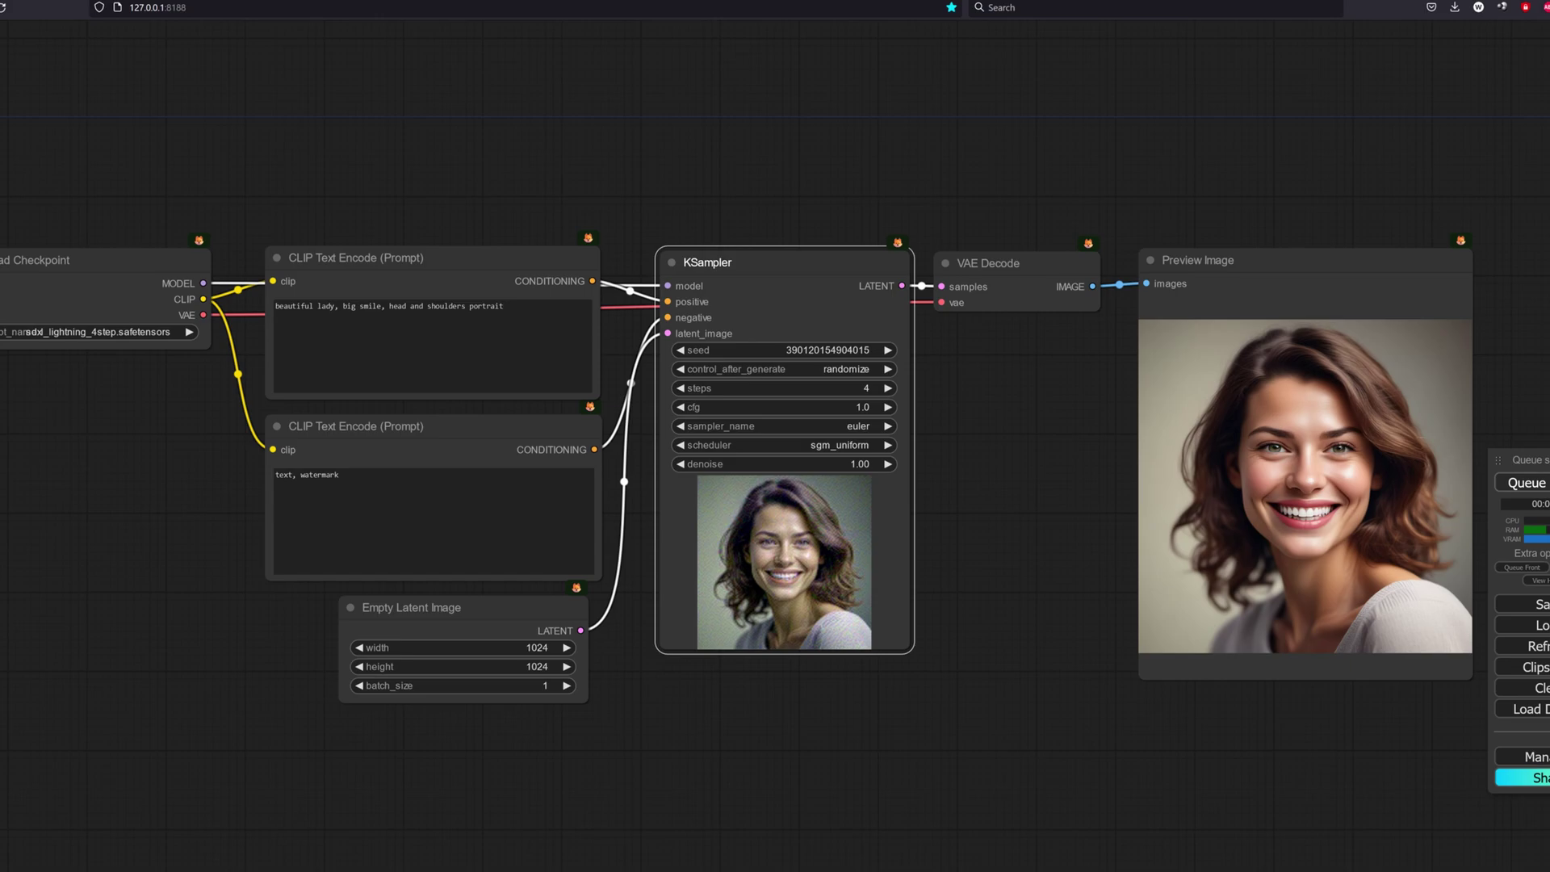
key(ctrl+Return)
key(alt+Tab)
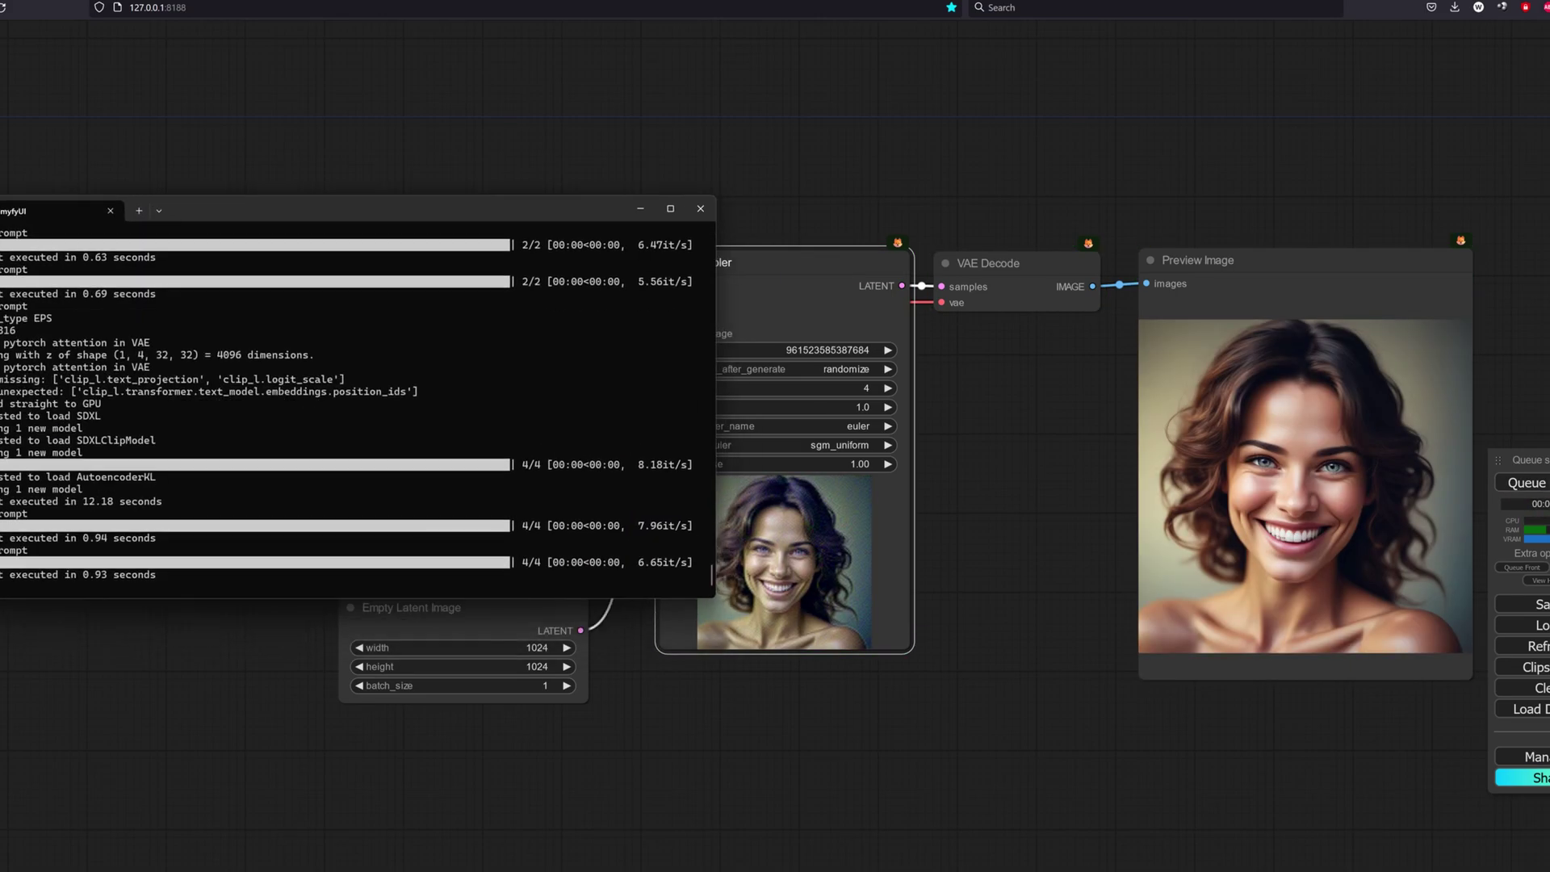
key(alt+Tab)
Switch the checkpoint to sdxl_lightning_8step.safetensors and set the KSampler steps to 8.
click(81, 332)
click(130, 618)
click(840, 388)
text(8)
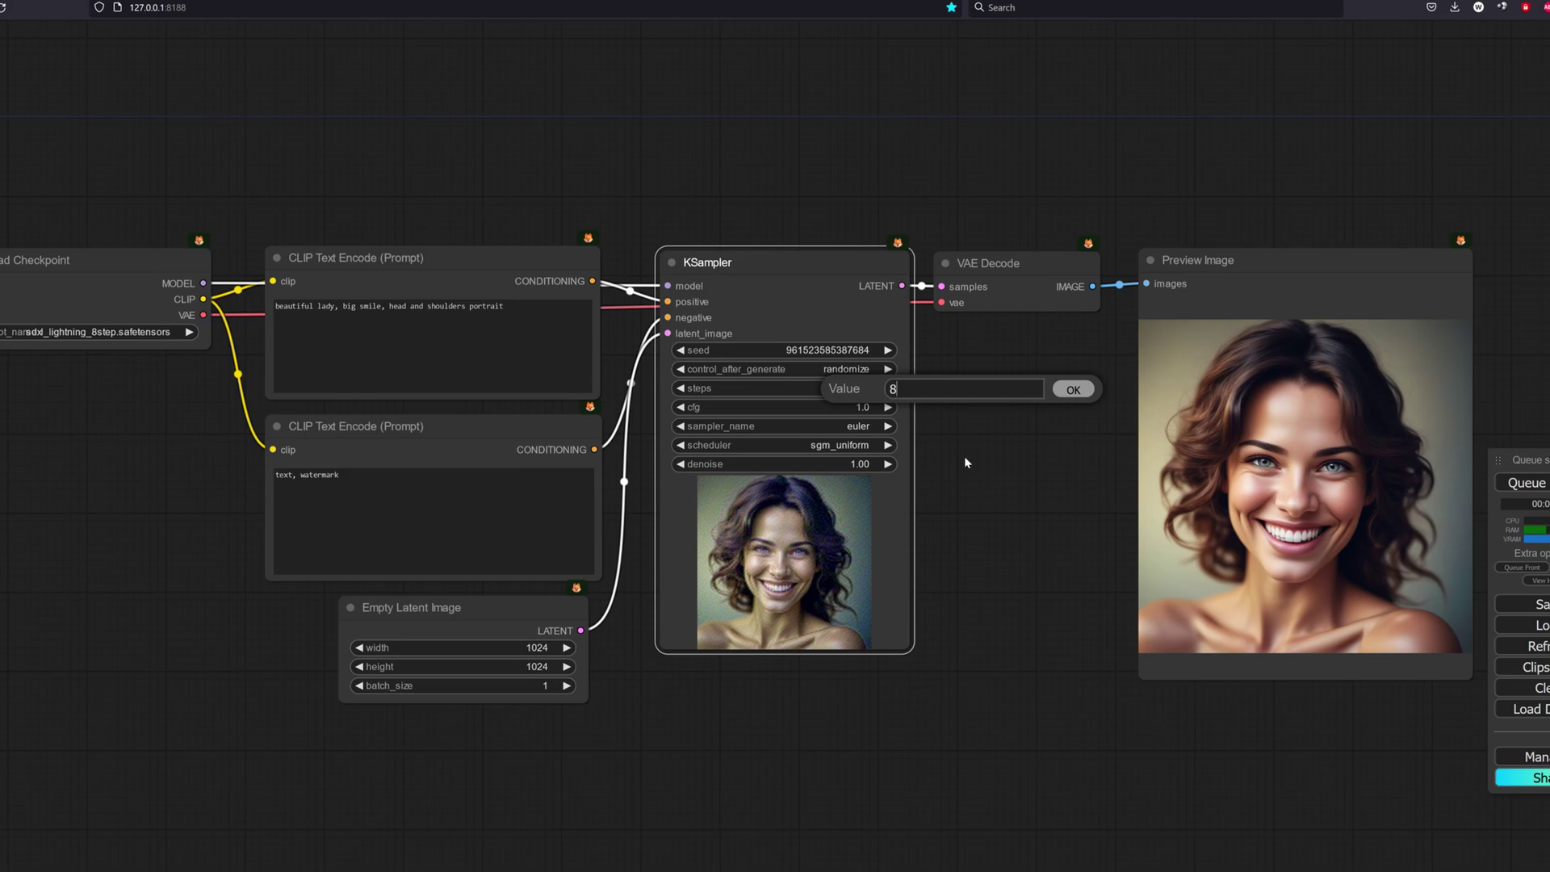
key(Return)
Generate portraits with the 8-step Lightning checkpoint and check their execution times in the console.
click(1543, 483)
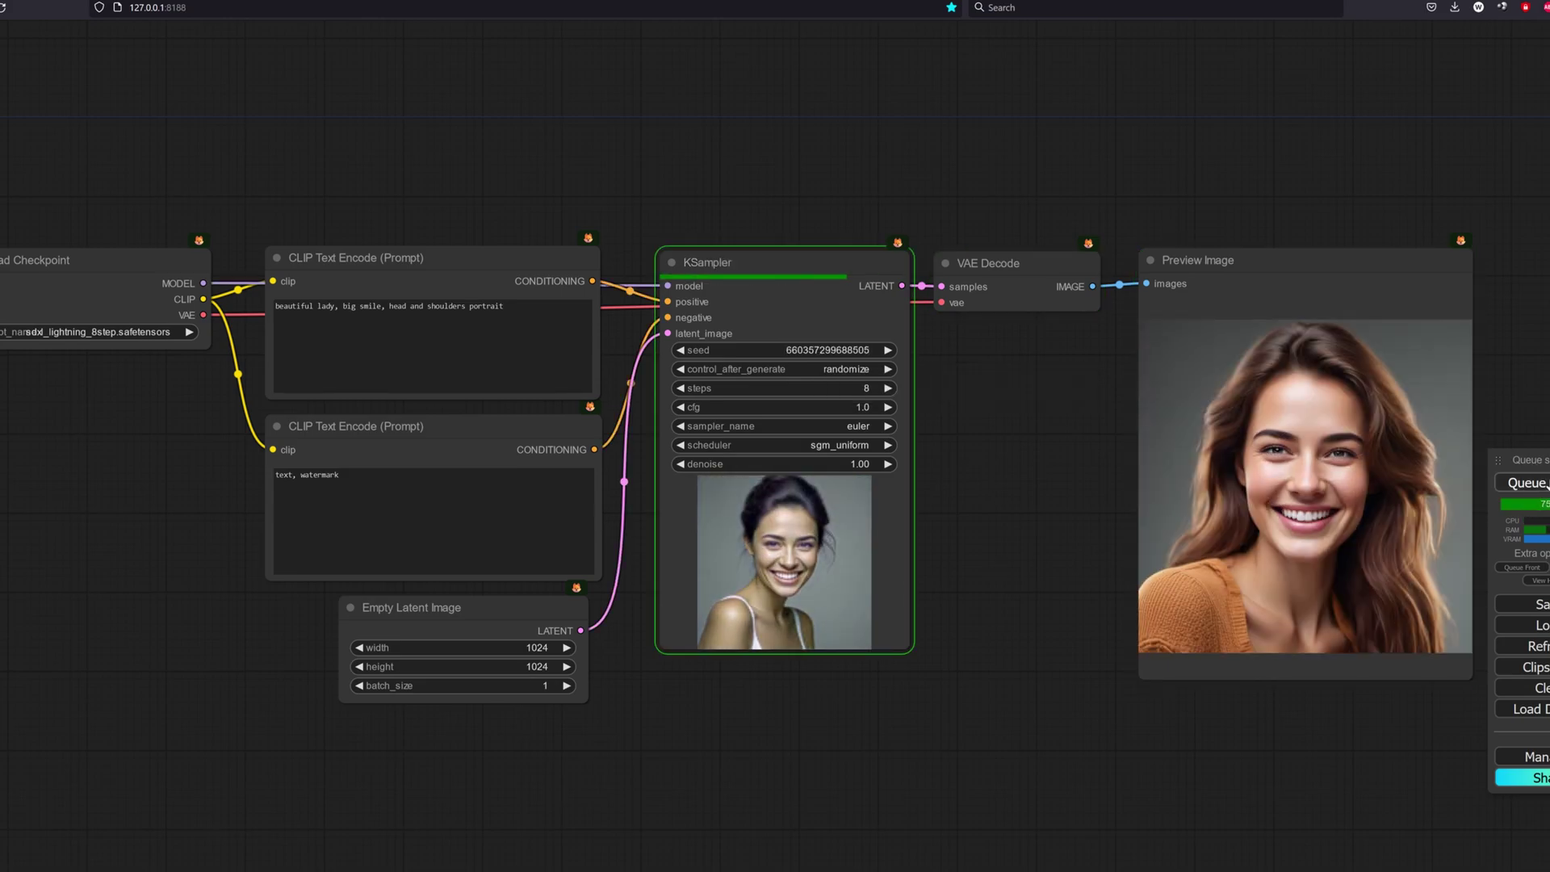
click(1544, 483)
key(alt+Tab)
key(alt+Tab)
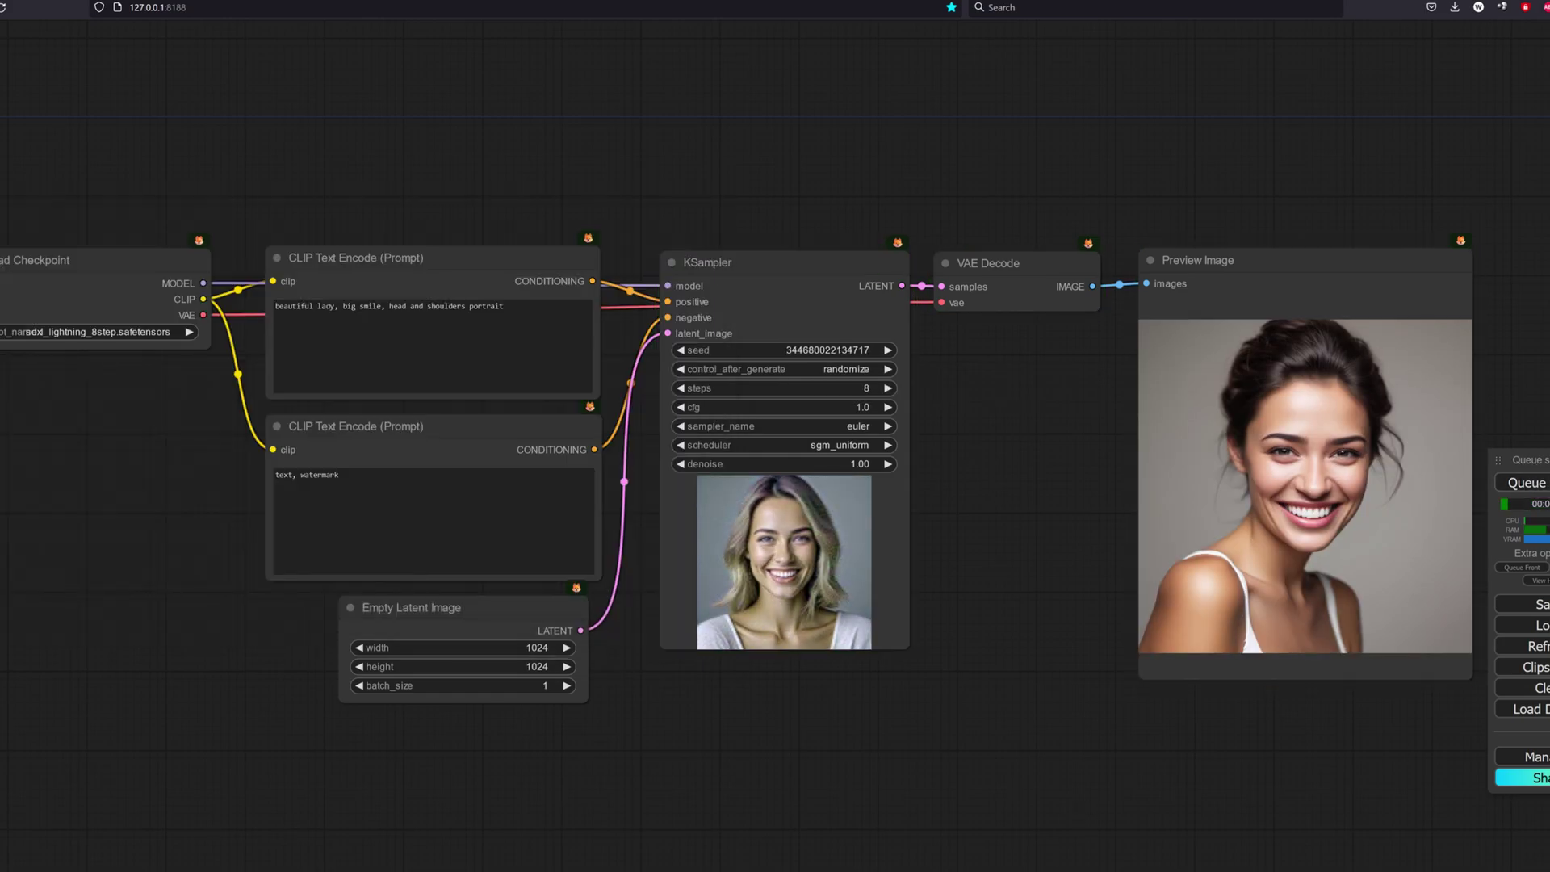
key(alt+Tab)
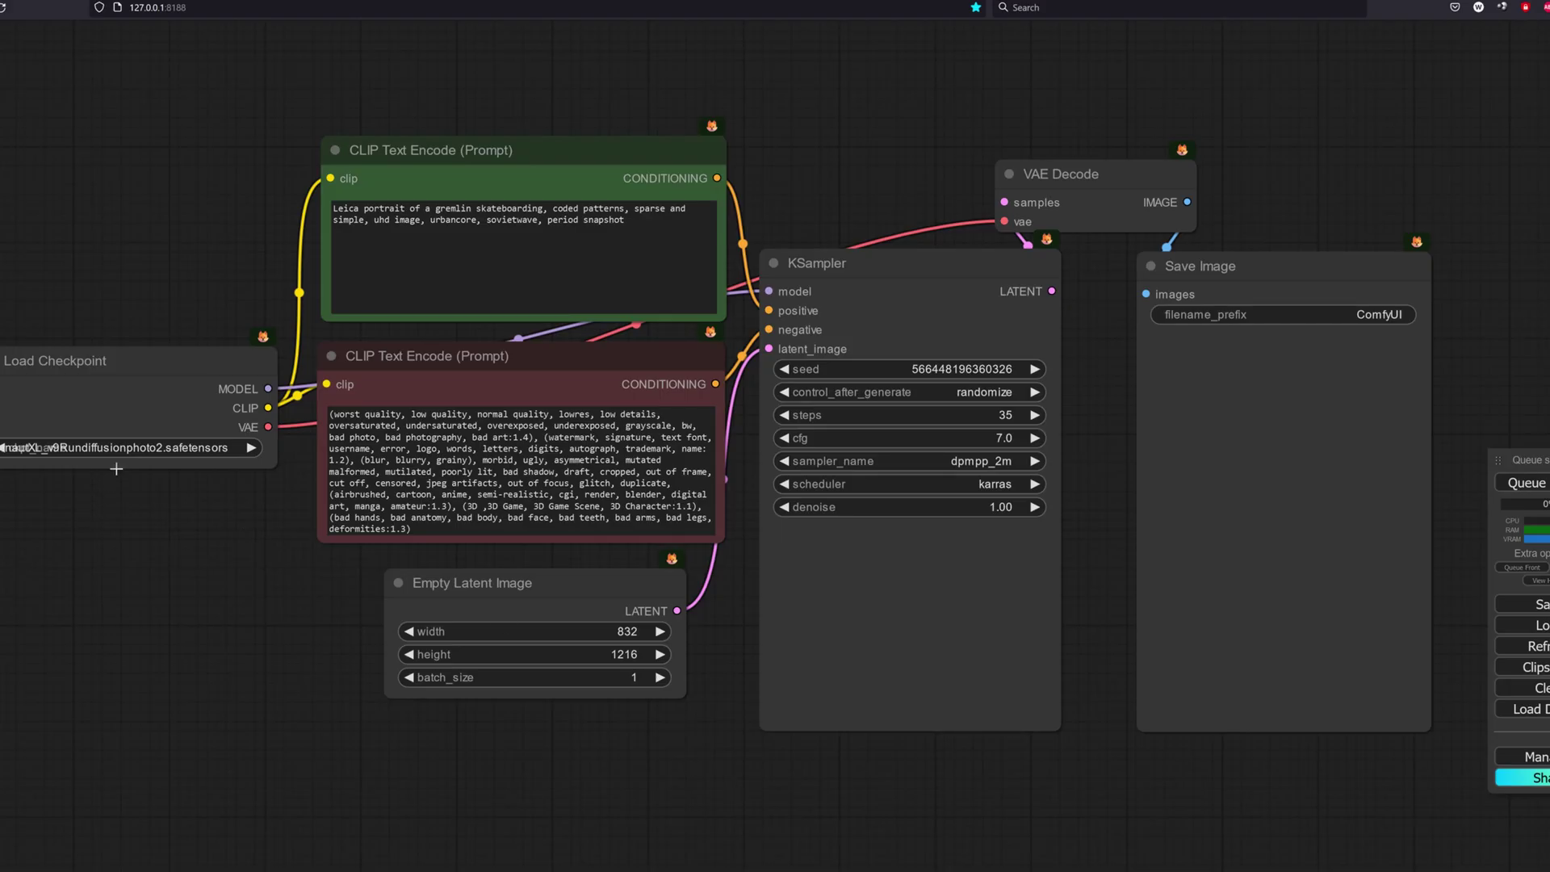
Select the juggernautXL_v9Rundiffusionphoto2.safetensors checkpoint, generate skateboarding gremlin images at 35 steps, and check the console timings.
click(121, 449)
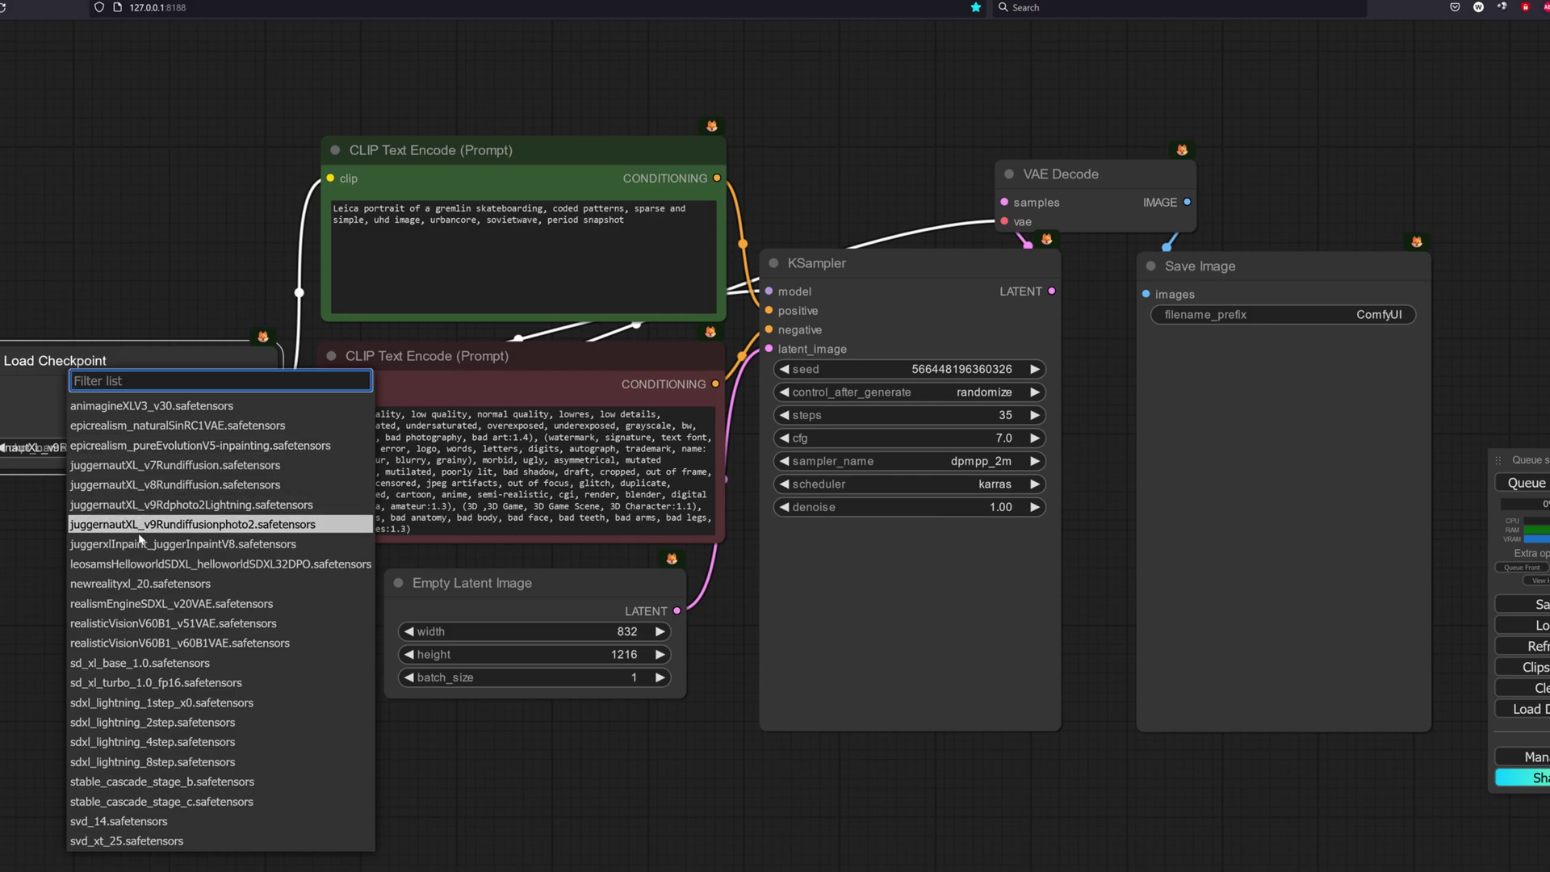
click(140, 525)
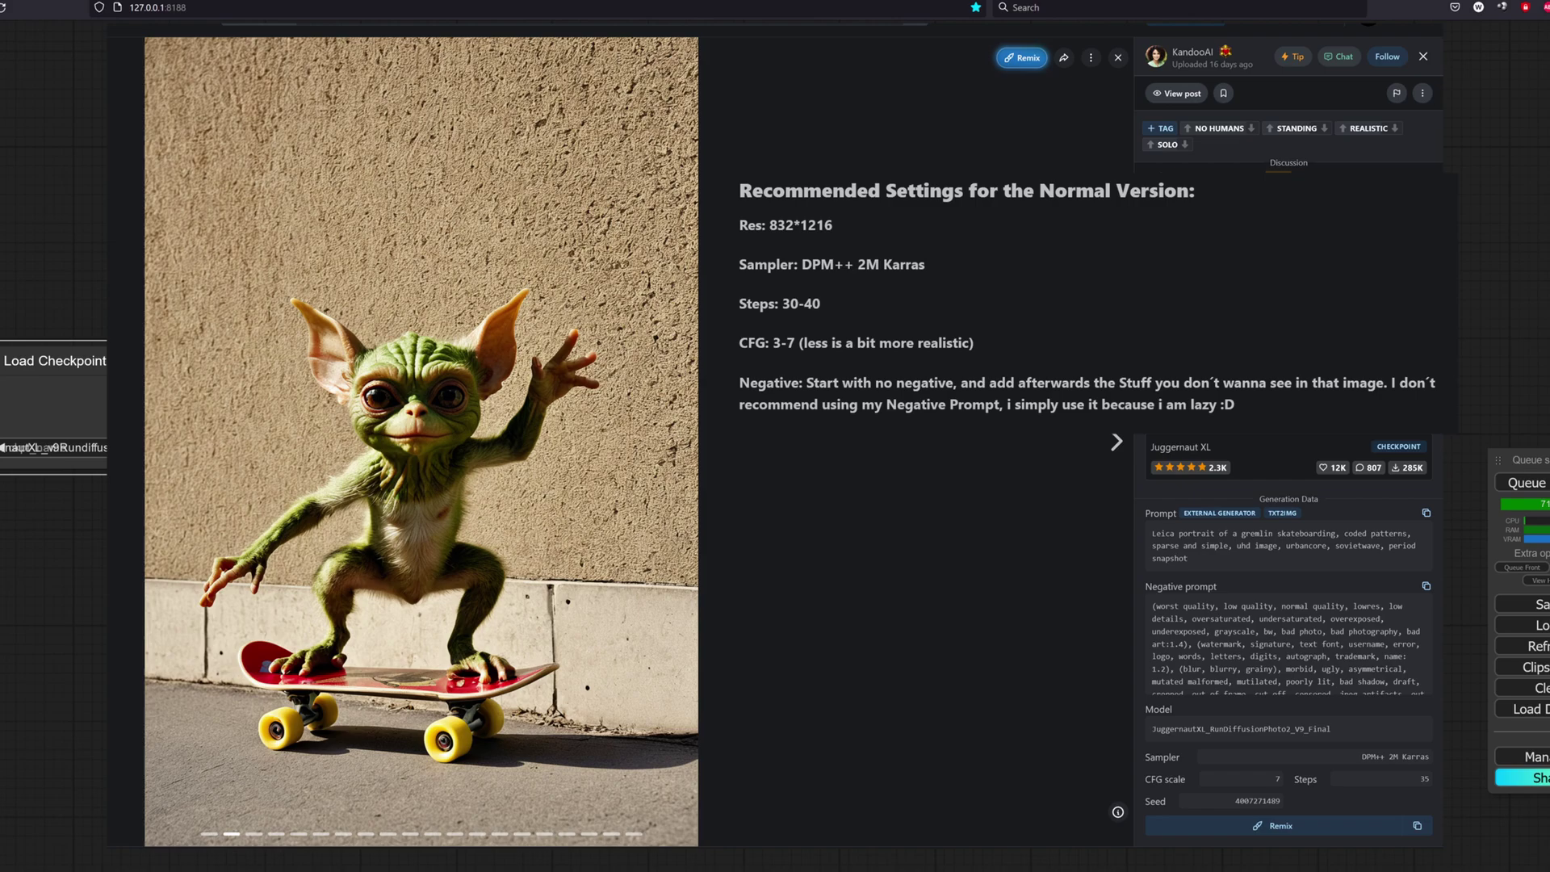
click(1539, 482)
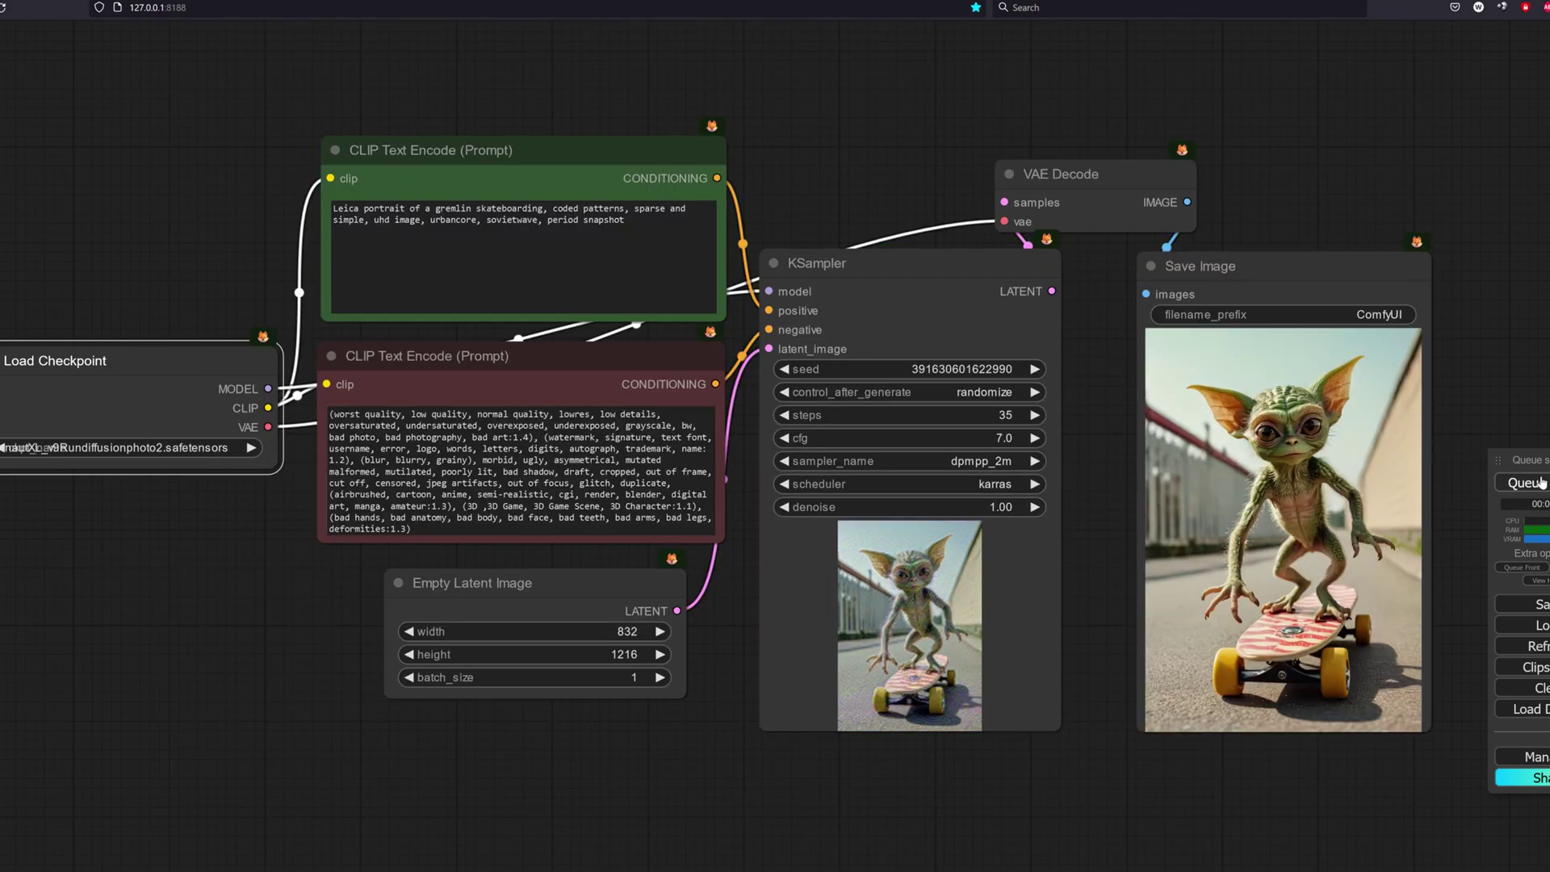
click(1539, 482)
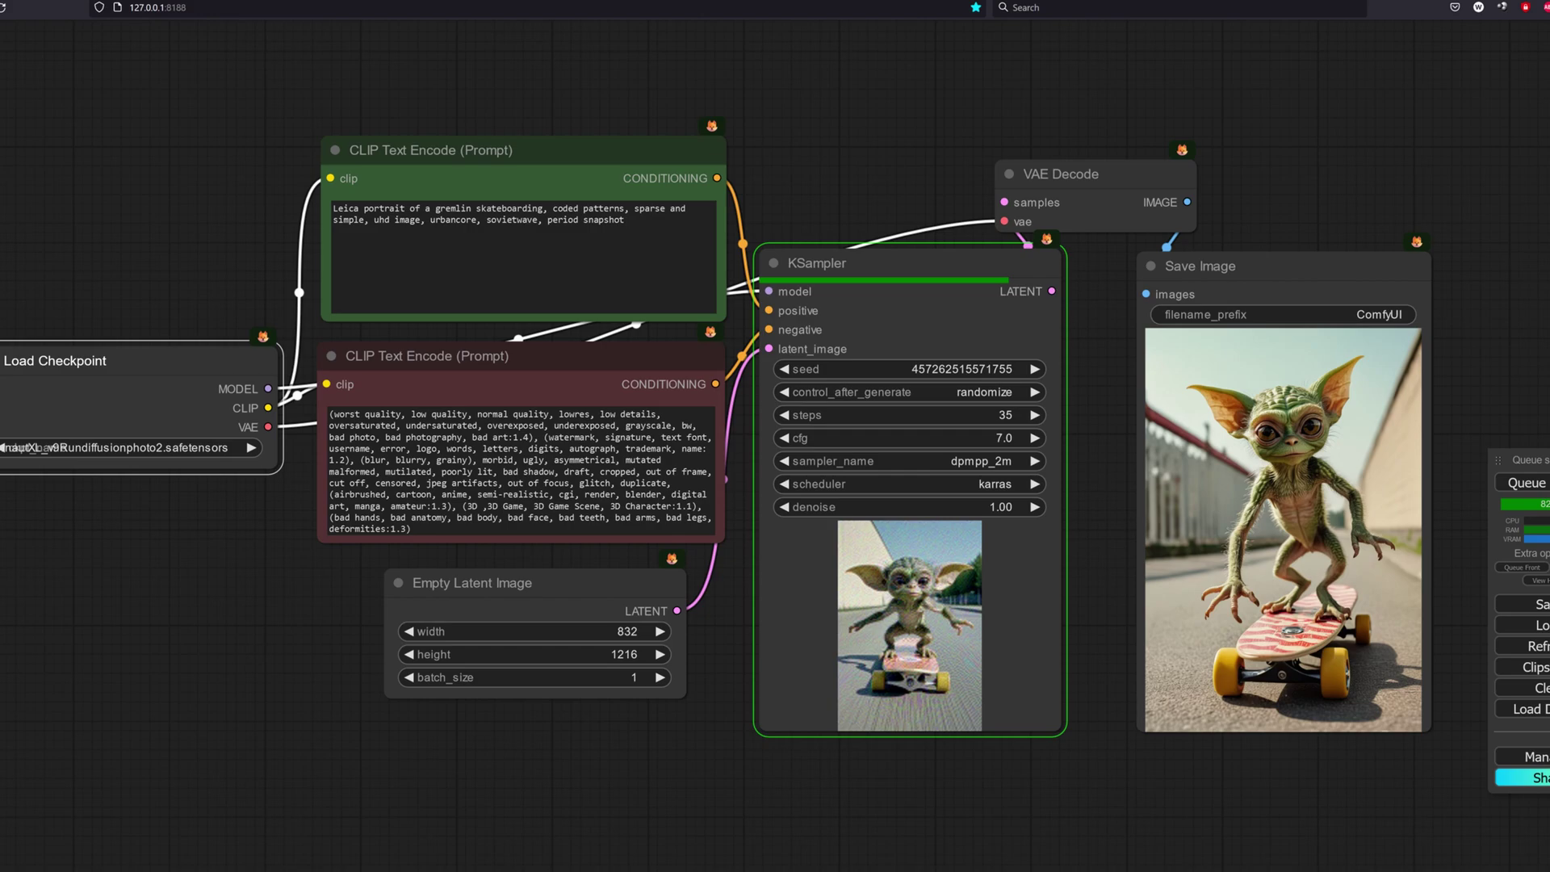
key(alt+Tab)
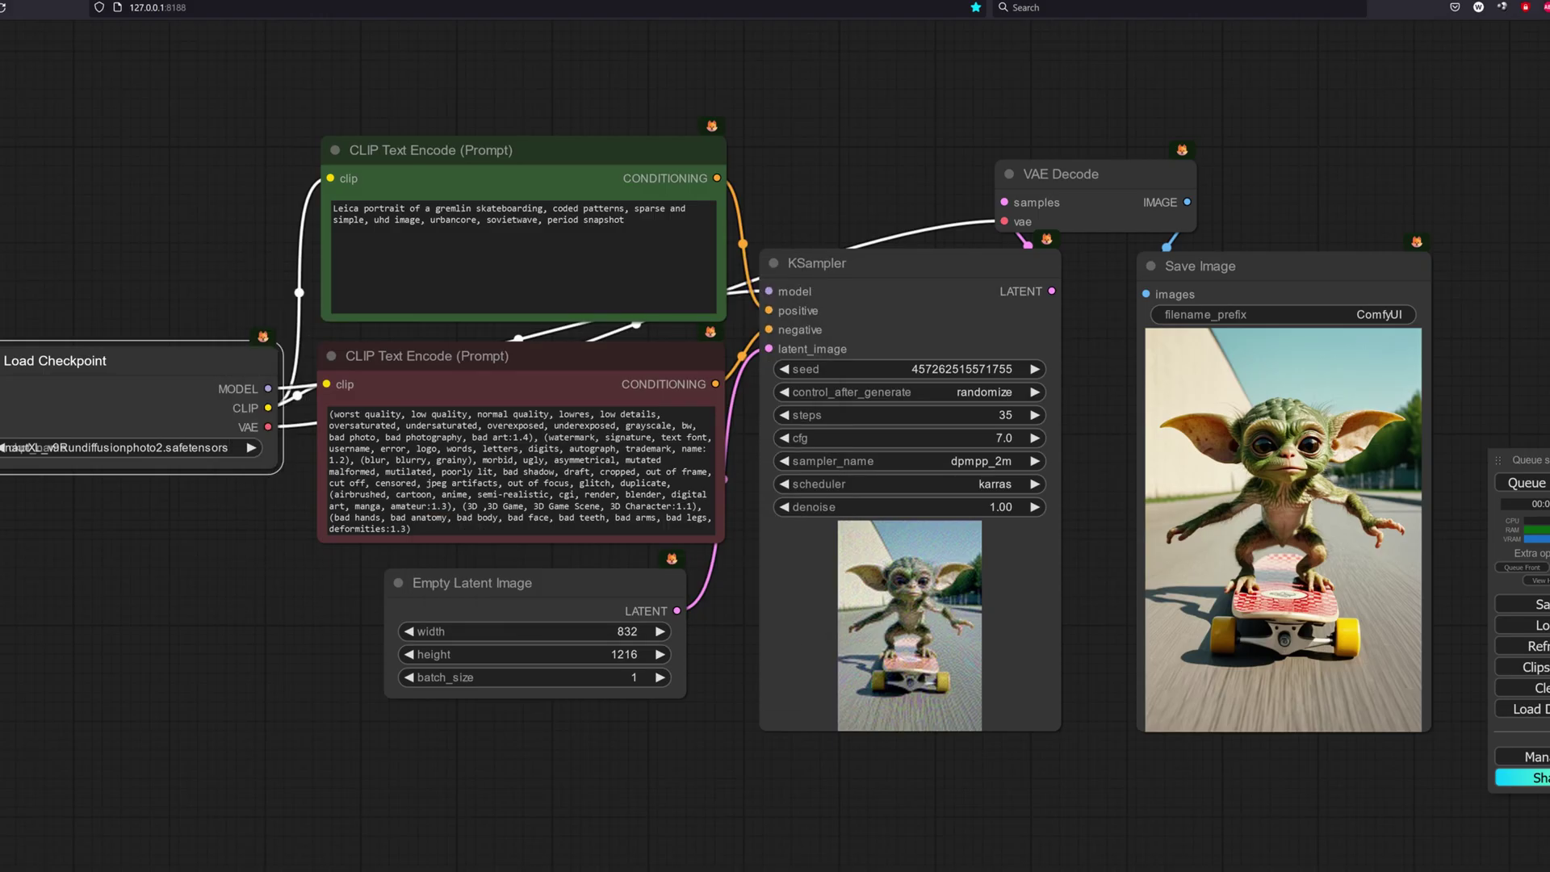
Add a LoraLoaderModelOnly node between Load Checkpoint and the KSampler model input, and load the sdxl_lightning_2step_lora.safetensors LoRA.
double_click(236, 601)
text(lora)
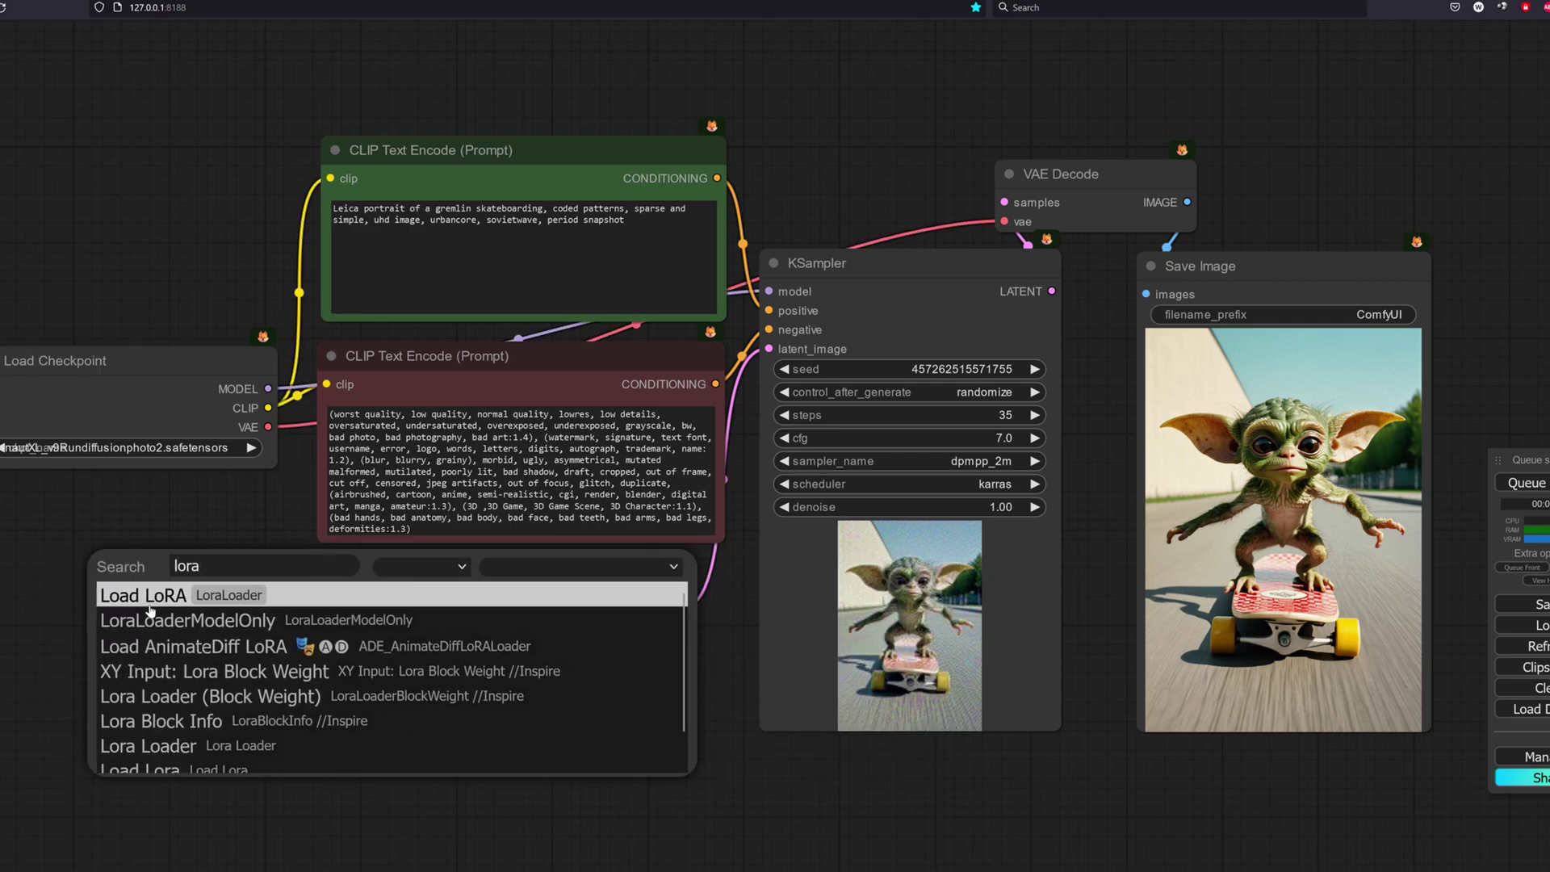
click(151, 618)
drag(323, 582, 73, 520)
drag(276, 548, 767, 293)
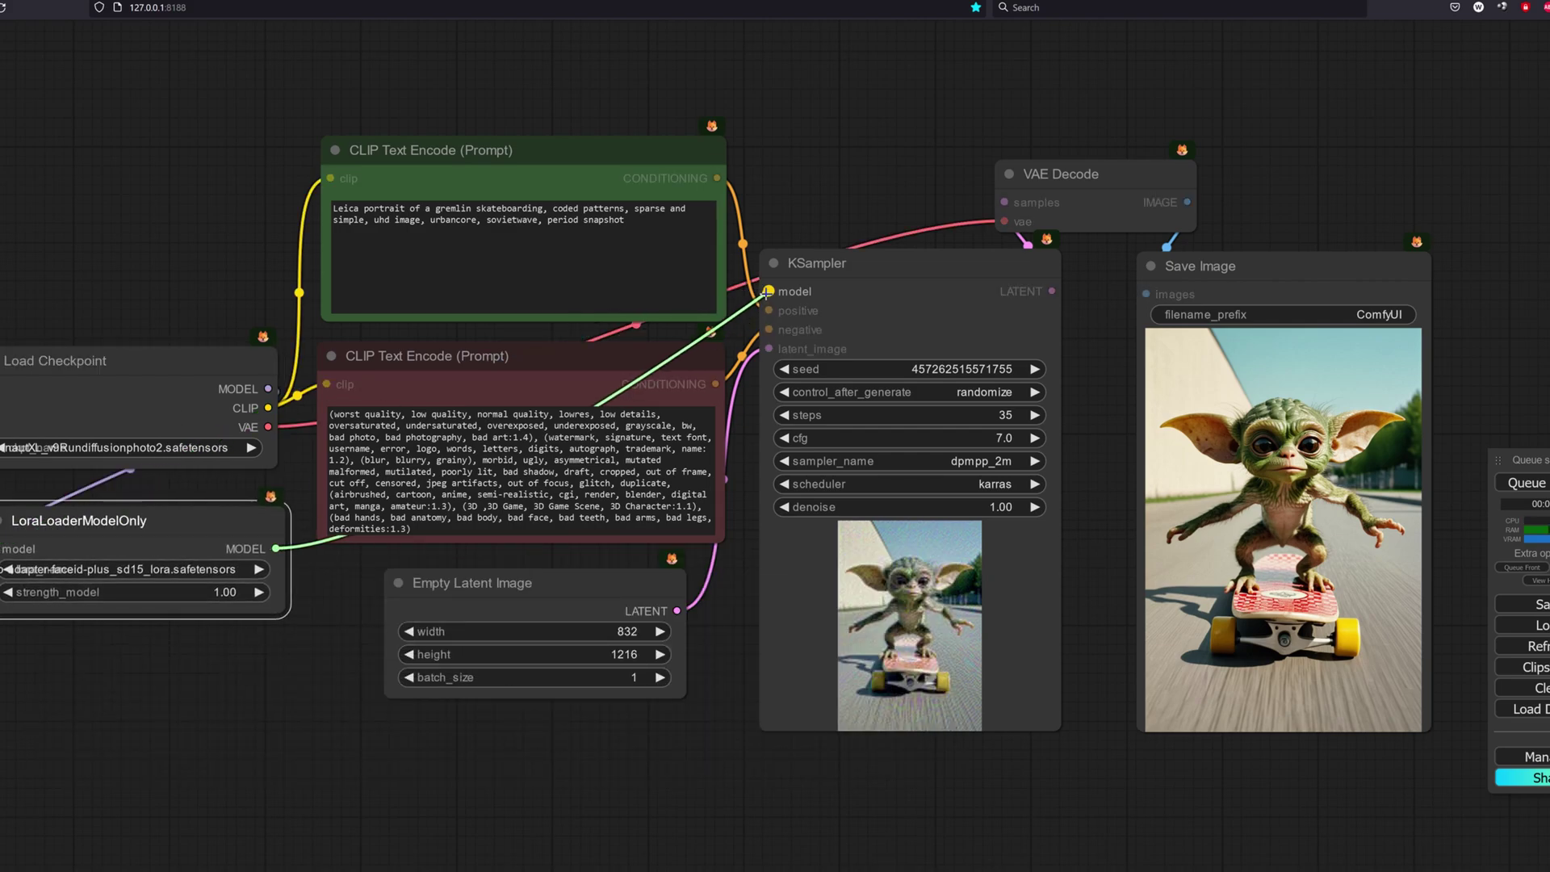
click(146, 569)
click(211, 663)
Set the KSampler to 2 steps, cfg 1.0, the euler sampler and the sgm_uniform scheduler.
click(972, 414)
text(2)
key(Return)
click(952, 438)
text(1)
key(Return)
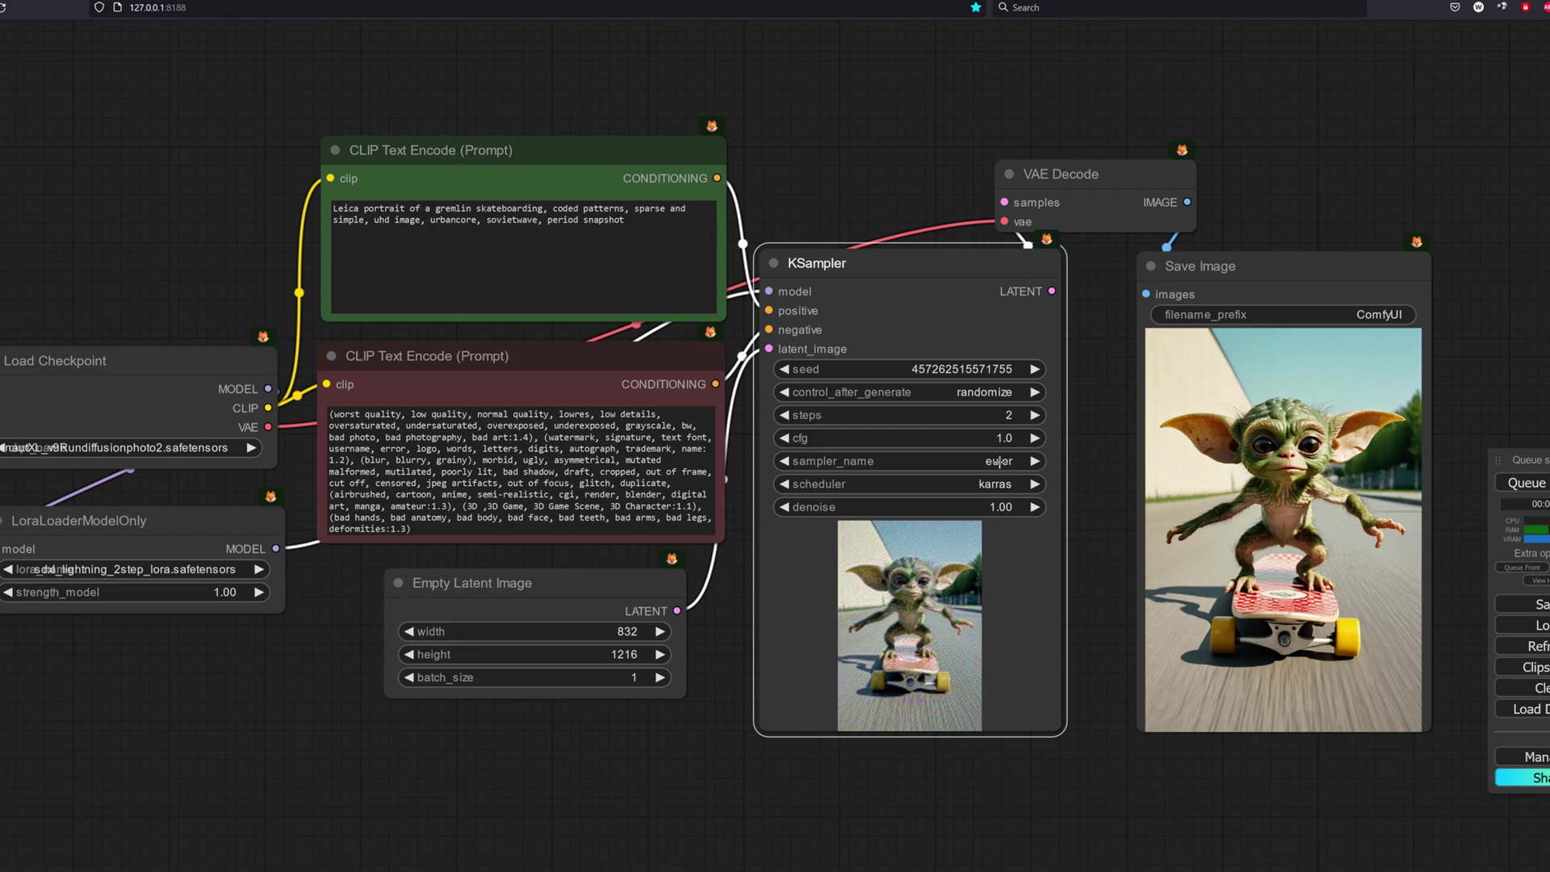
click(989, 484)
click(988, 531)
Generate four gremlin images with the 2-step Lightning LoRA and check their execution times in the console.
click(1534, 482)
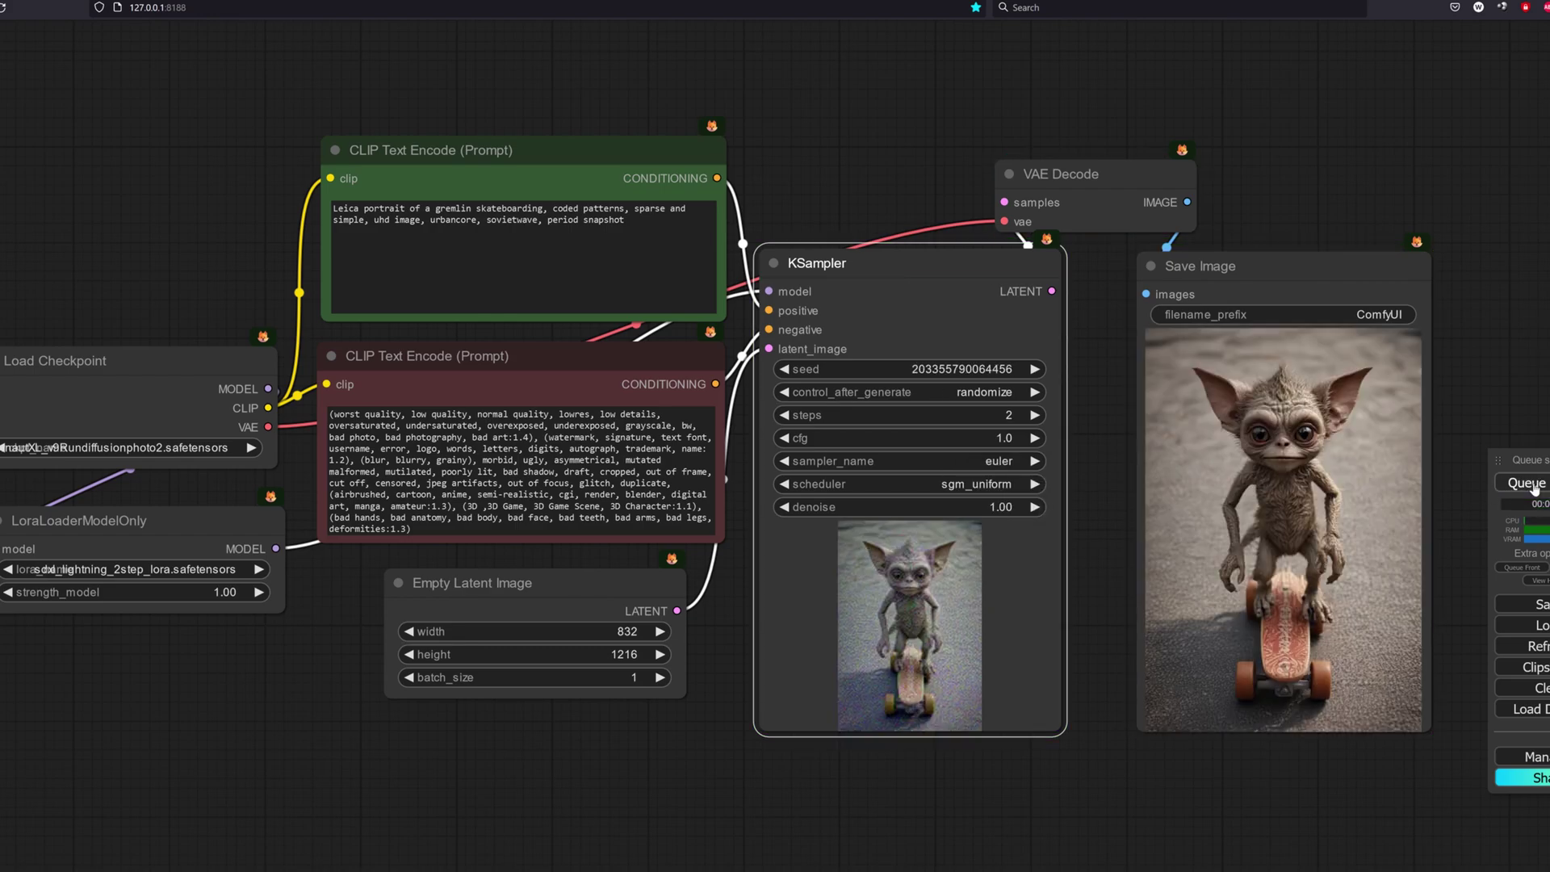
click(1533, 482)
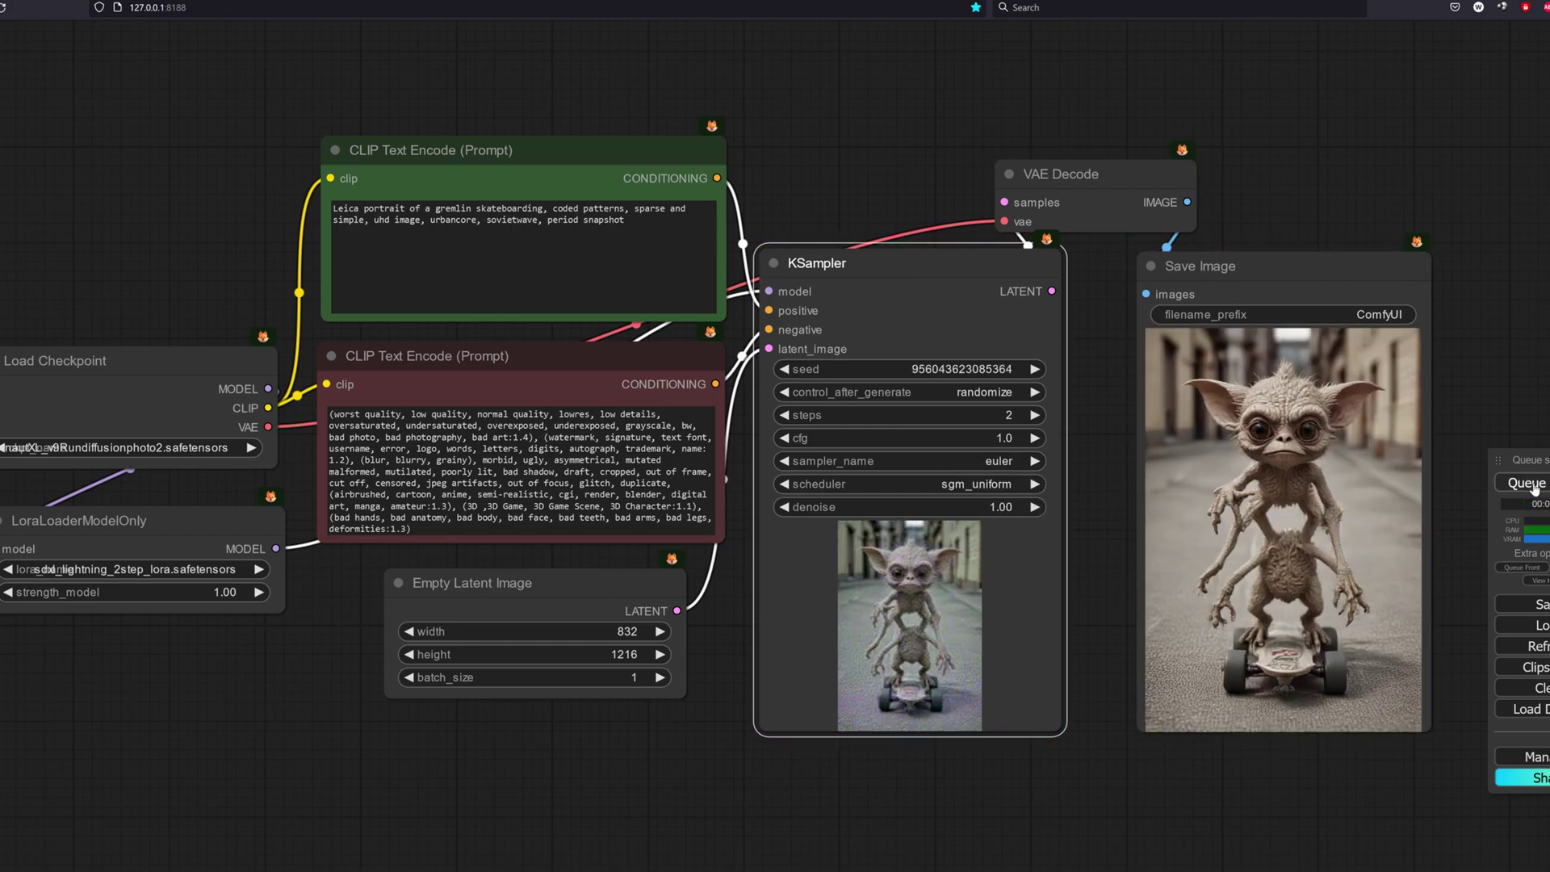
click(1534, 483)
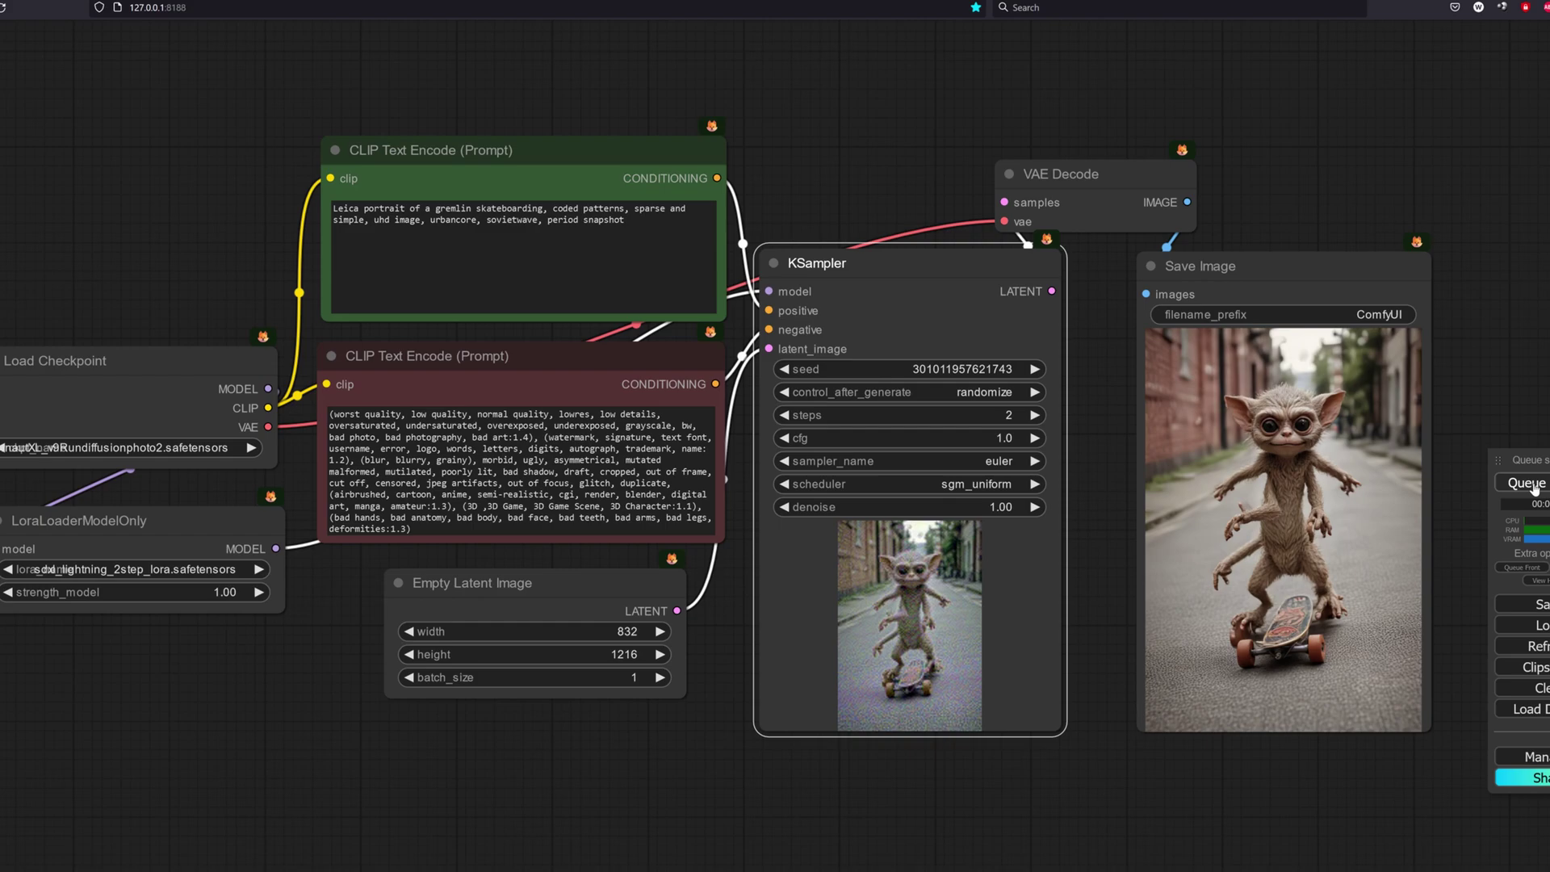
click(1534, 483)
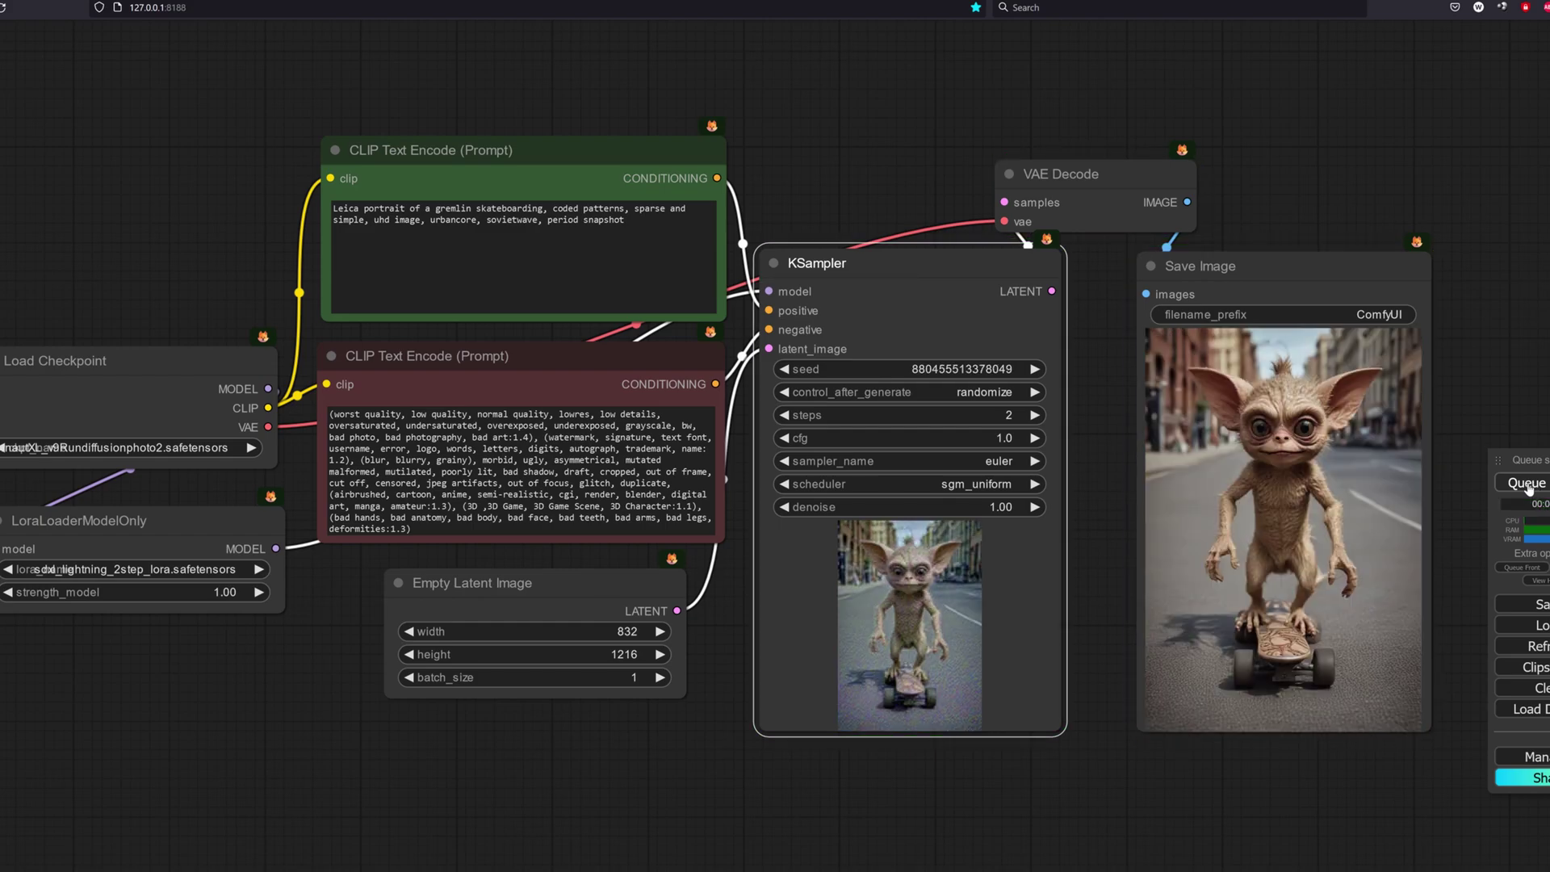
key(alt+Tab)
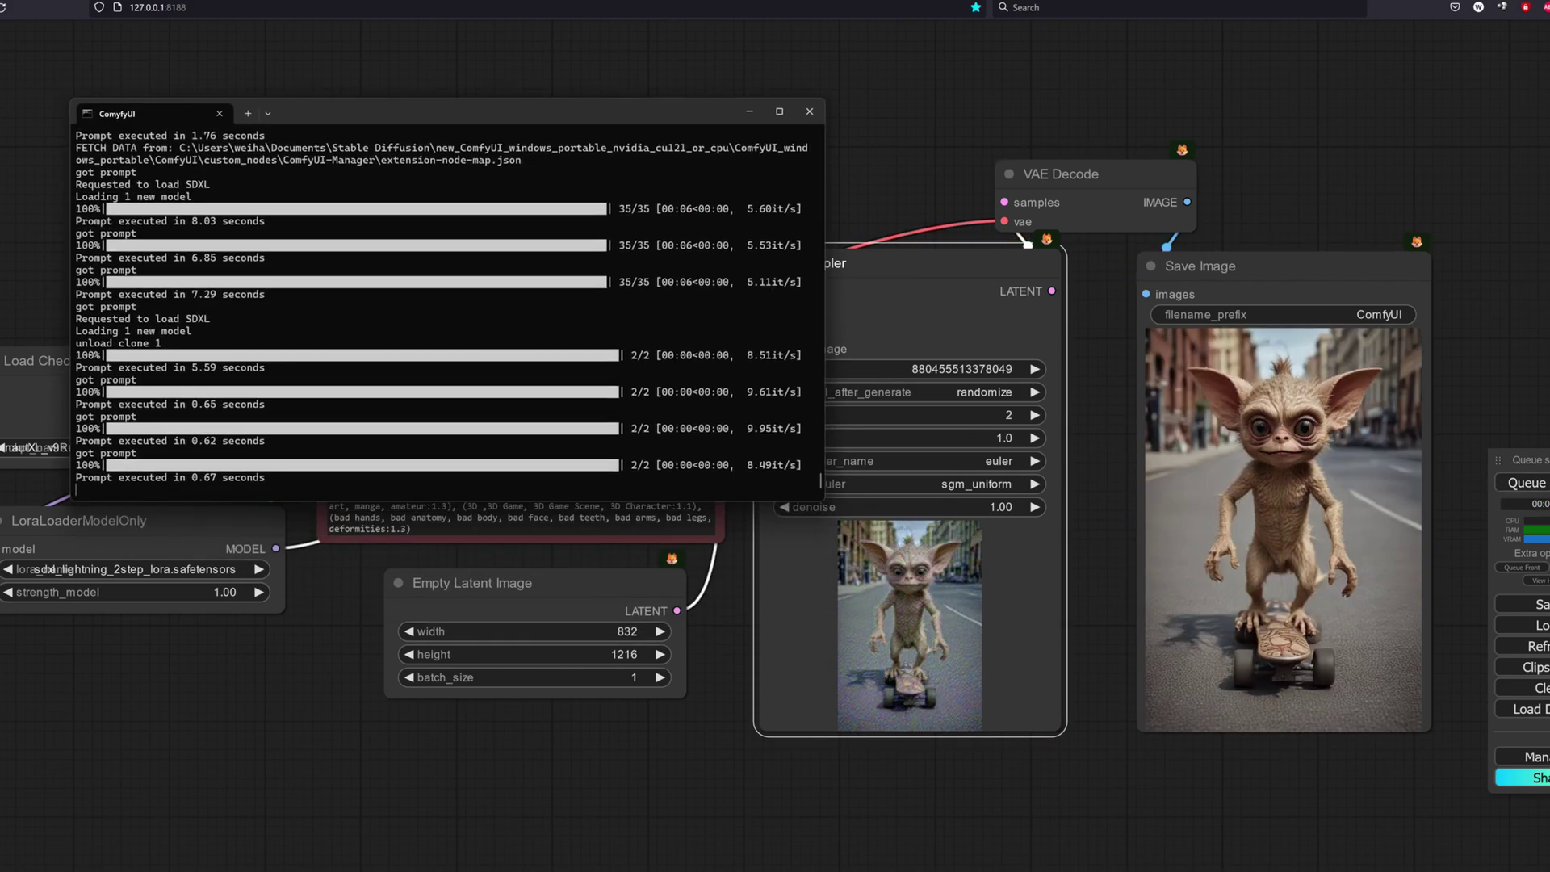
key(alt+Tab)
Try a gremlin generation with the KSampler cfg set to 2.0.
click(996, 443)
text(2)
key(Return)
click(1518, 483)
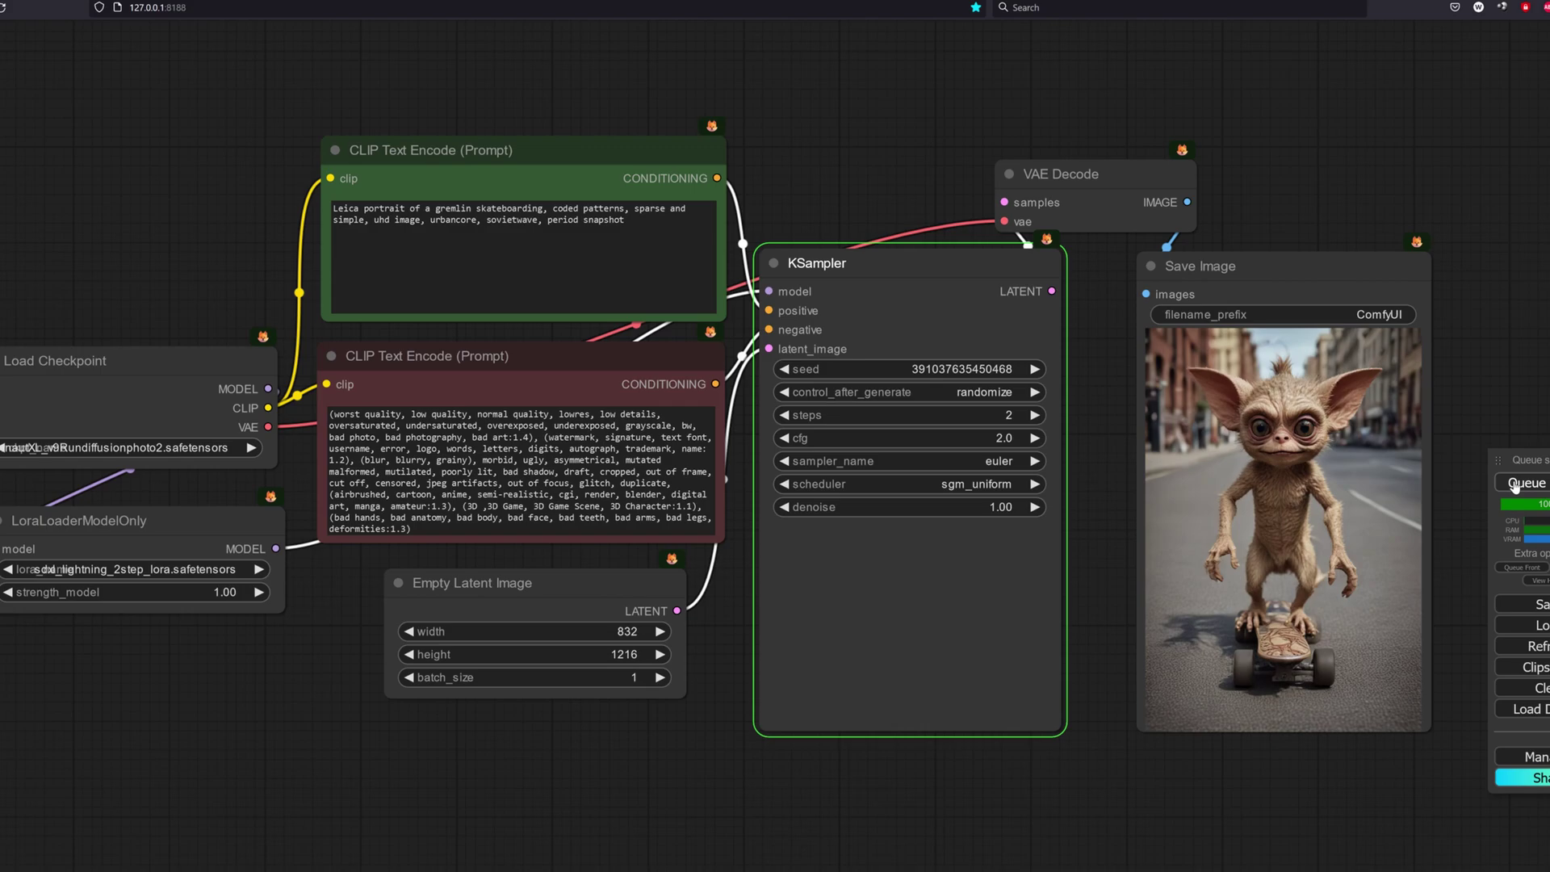
Set the KSampler cfg to 1.0 and generate another gremlin image.
click(1001, 438)
text(1)
key(Return)
key(ctrl+Return)
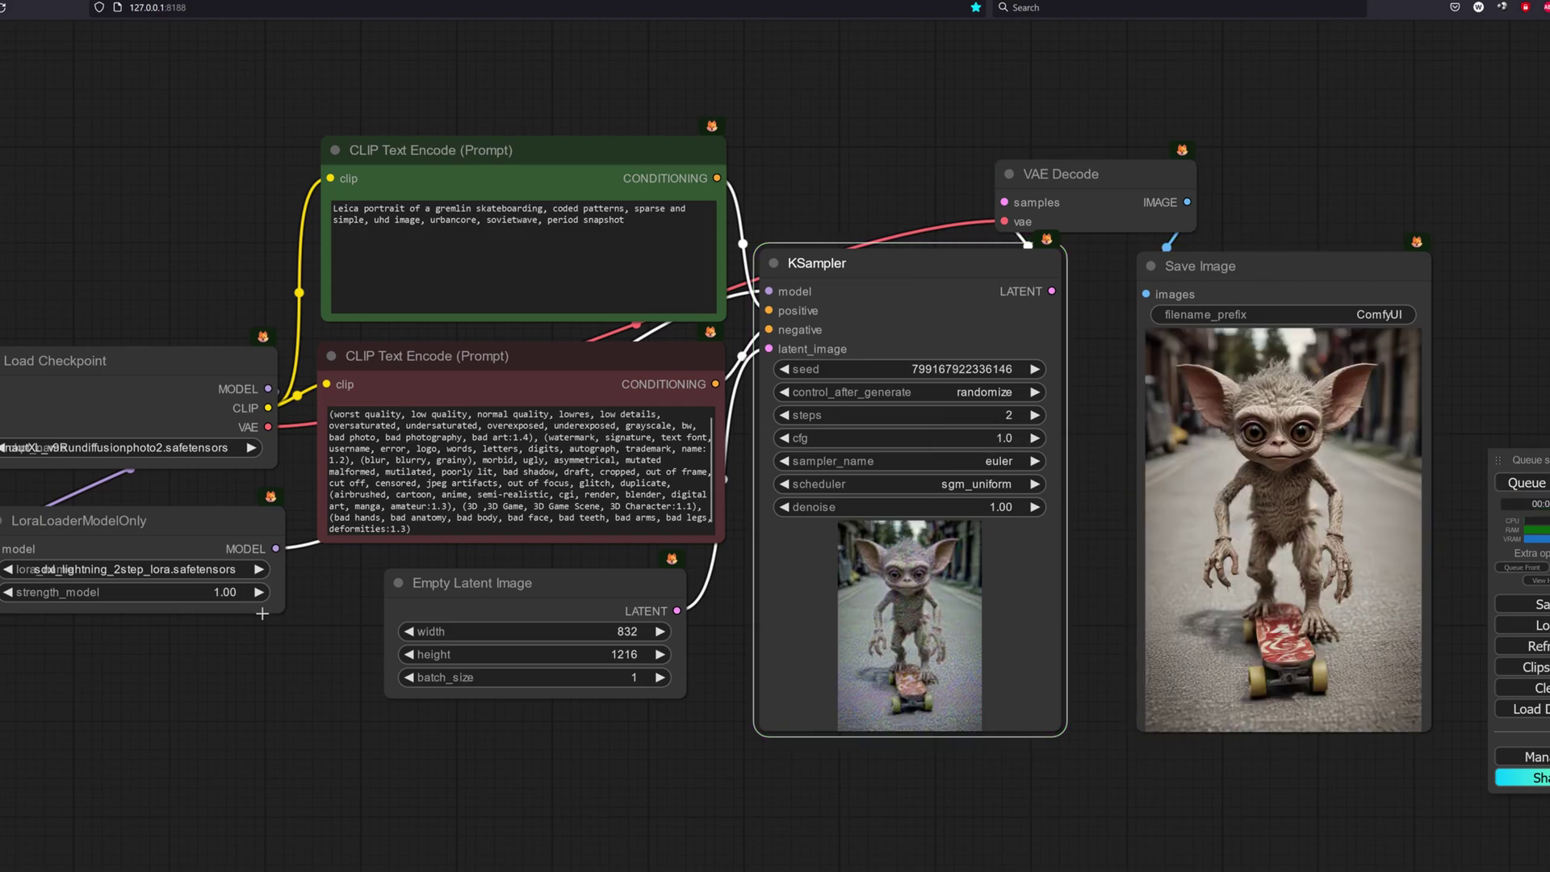
Load sdxl_lightning_4step_lora.safetensors in the LoRA loader and set the KSampler to 4 steps.
click(129, 569)
click(218, 684)
click(1005, 415)
text(4)
key(Return)
Generate three gremlin images with the 4-step Lightning LoRA at cfg 1.0 and check their execution times in the console.
click(1544, 483)
click(1546, 486)
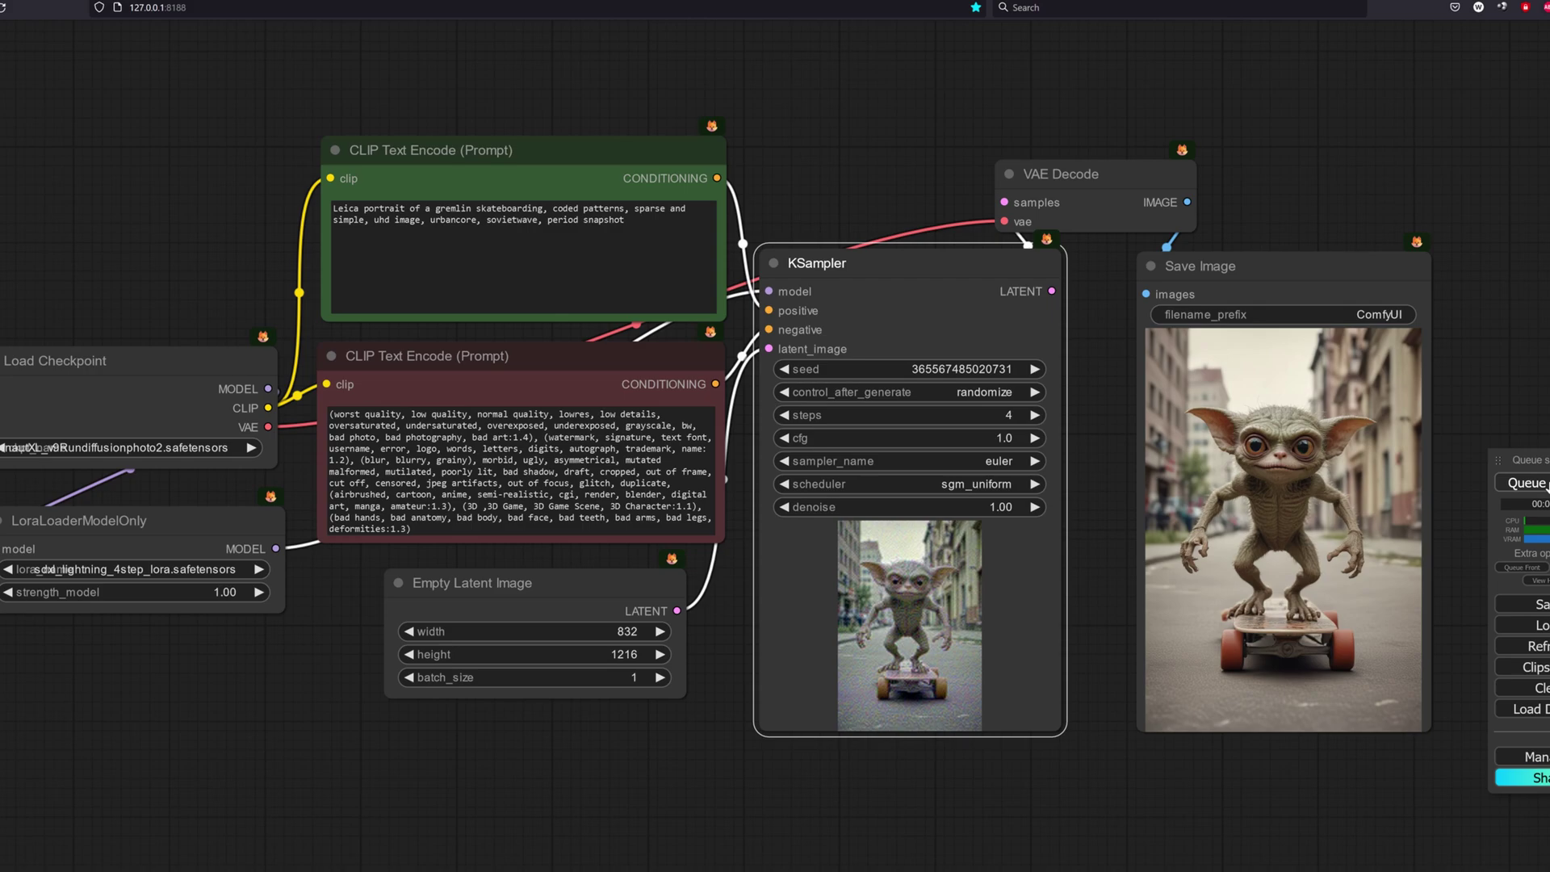
click(1546, 486)
key(alt+Tab)
click(1033, 672)
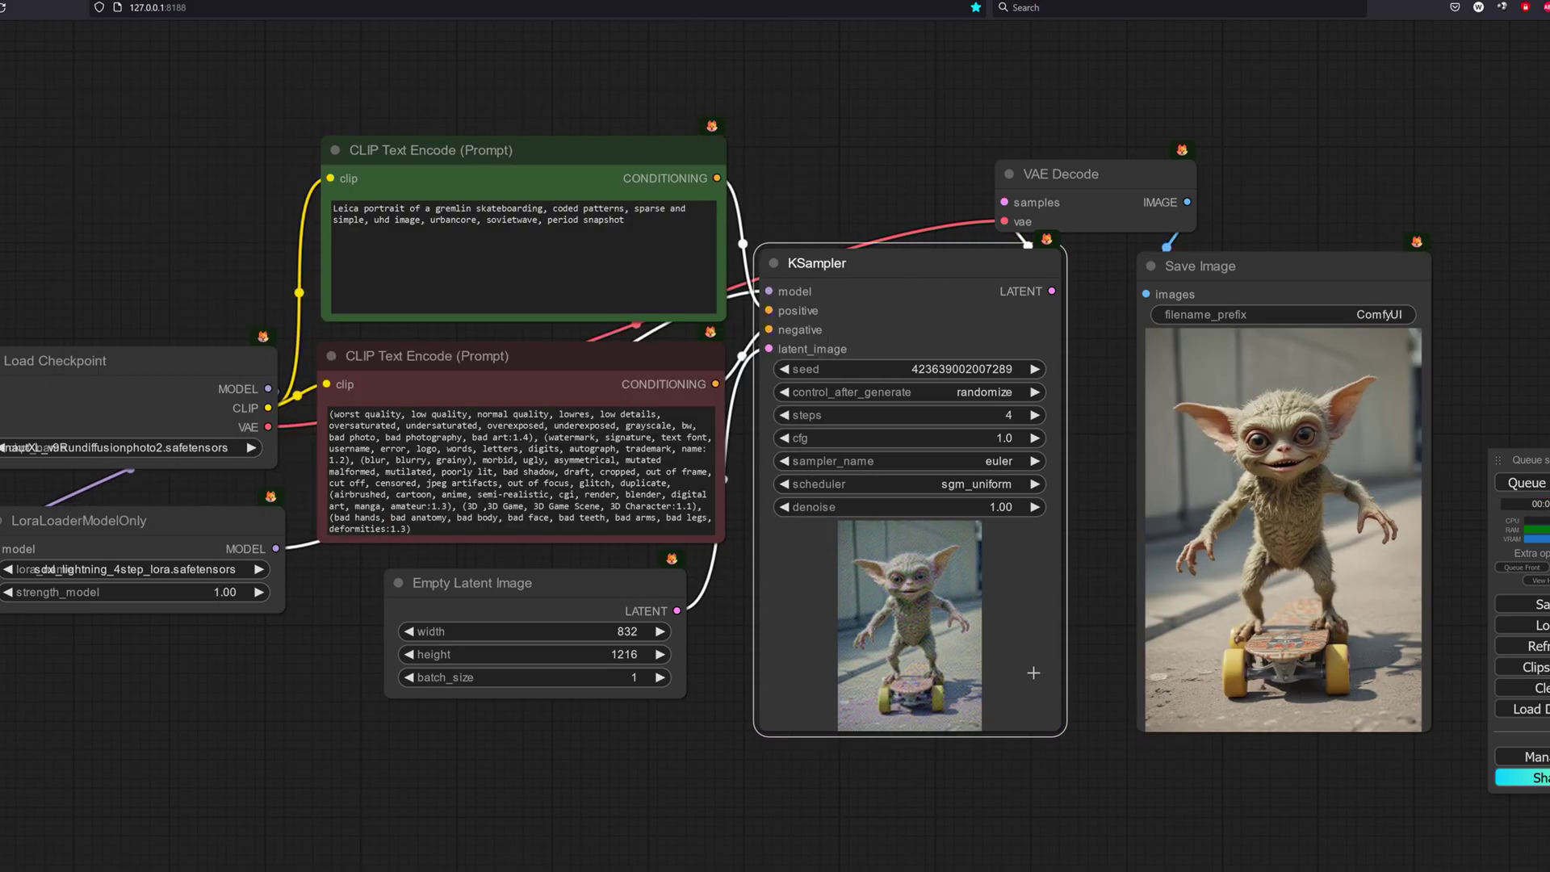
Set the KSampler cfg to 2.0 and generate three gremlin images with the 4-step LoRA.
click(993, 439)
text(2)
key(Return)
click(1513, 483)
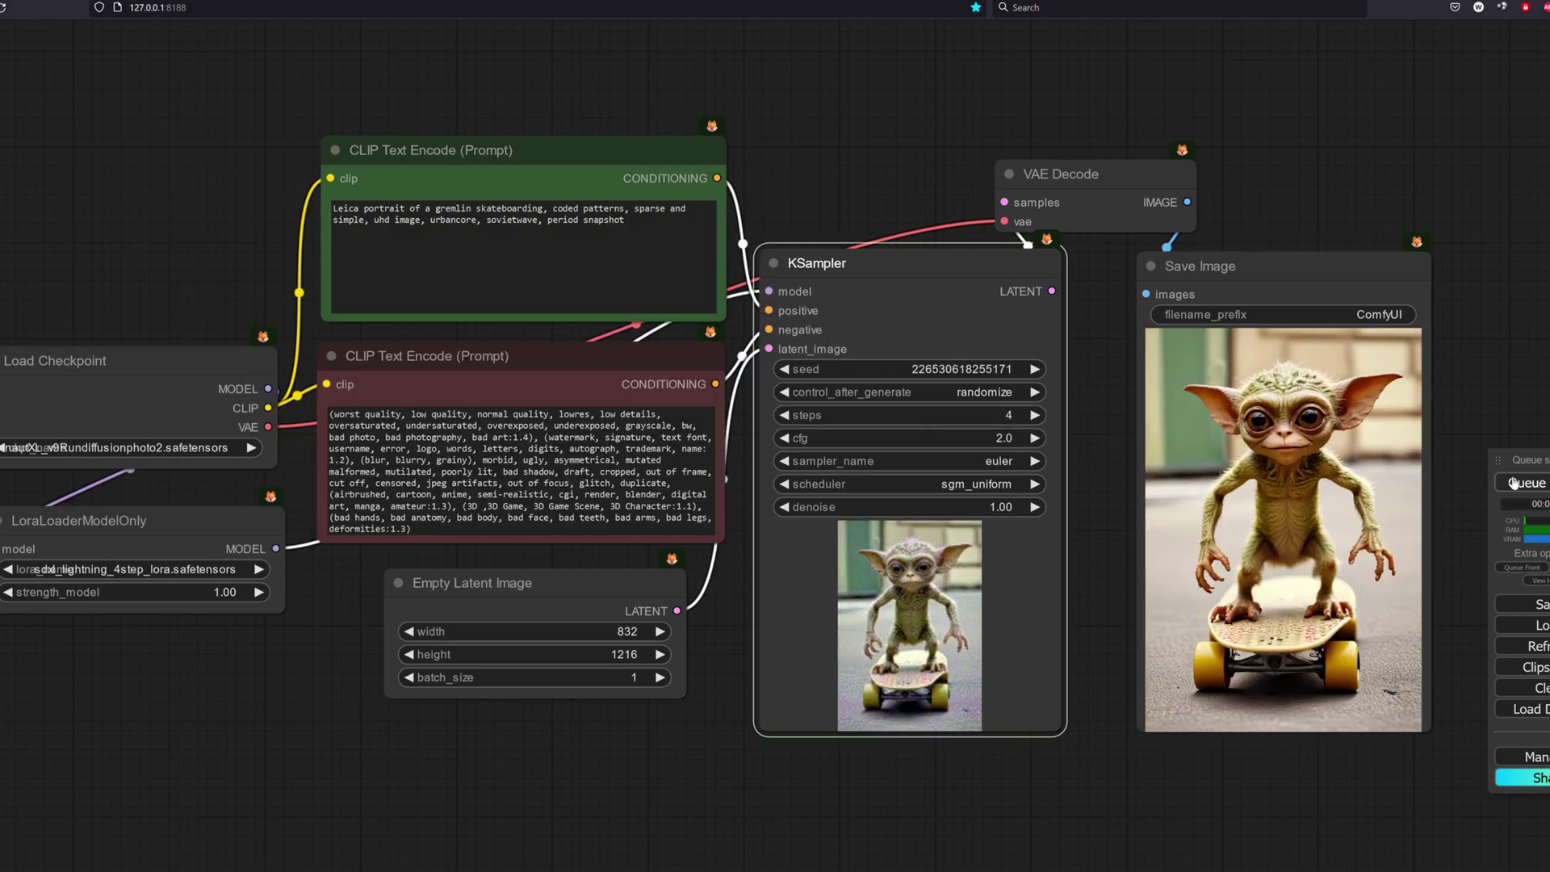
click(1514, 482)
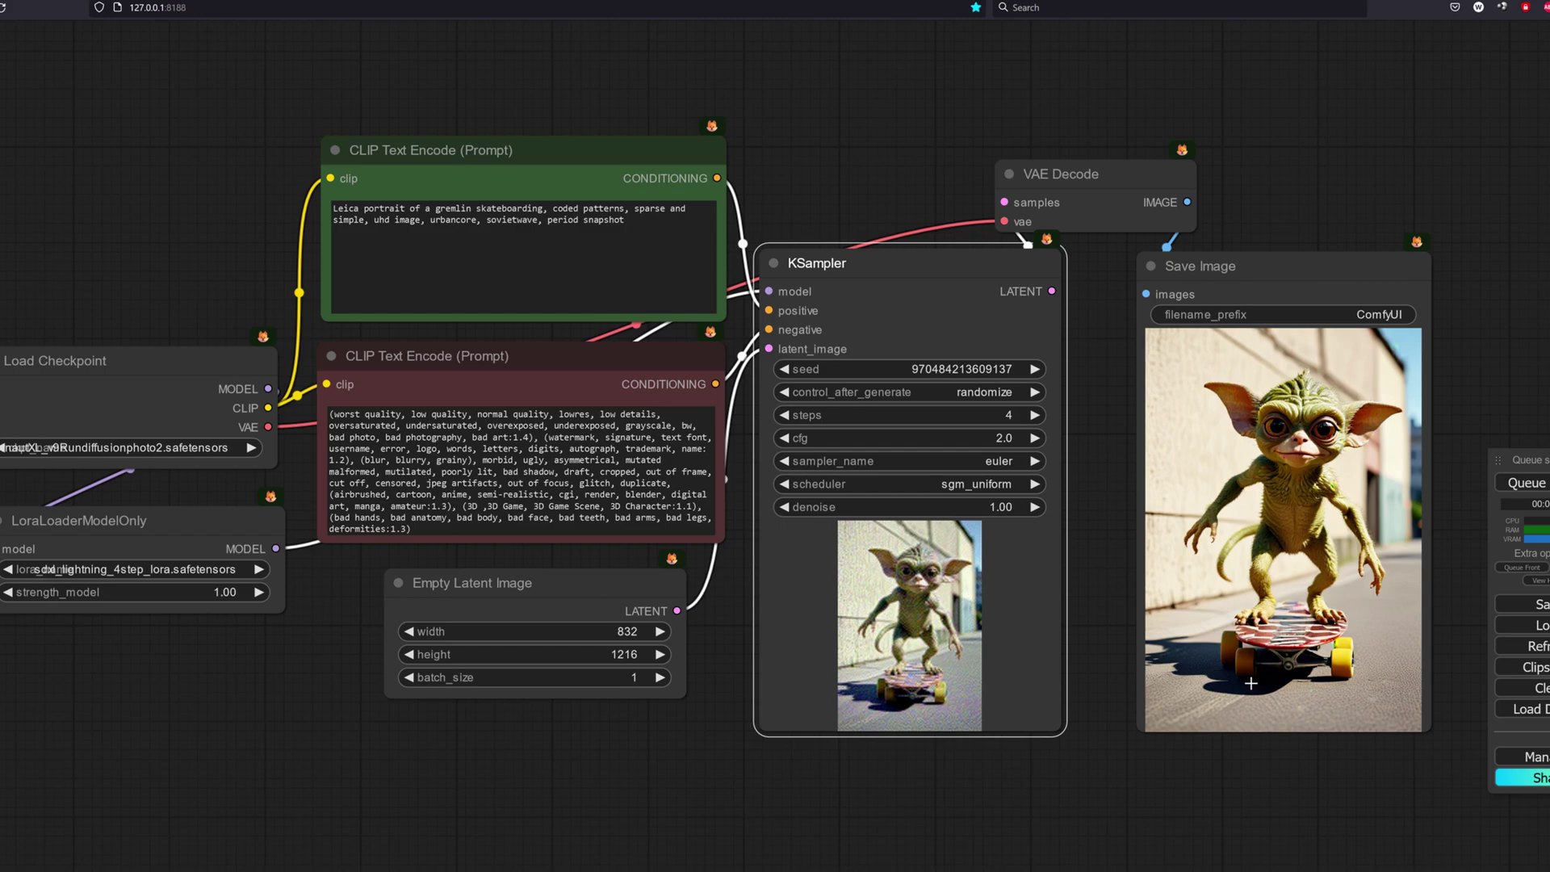
Load sdxl_lightning_8step_lora.safetensors in the LoRA loader and set the KSampler to 8 steps and cfg 1.0.
click(181, 570)
click(161, 707)
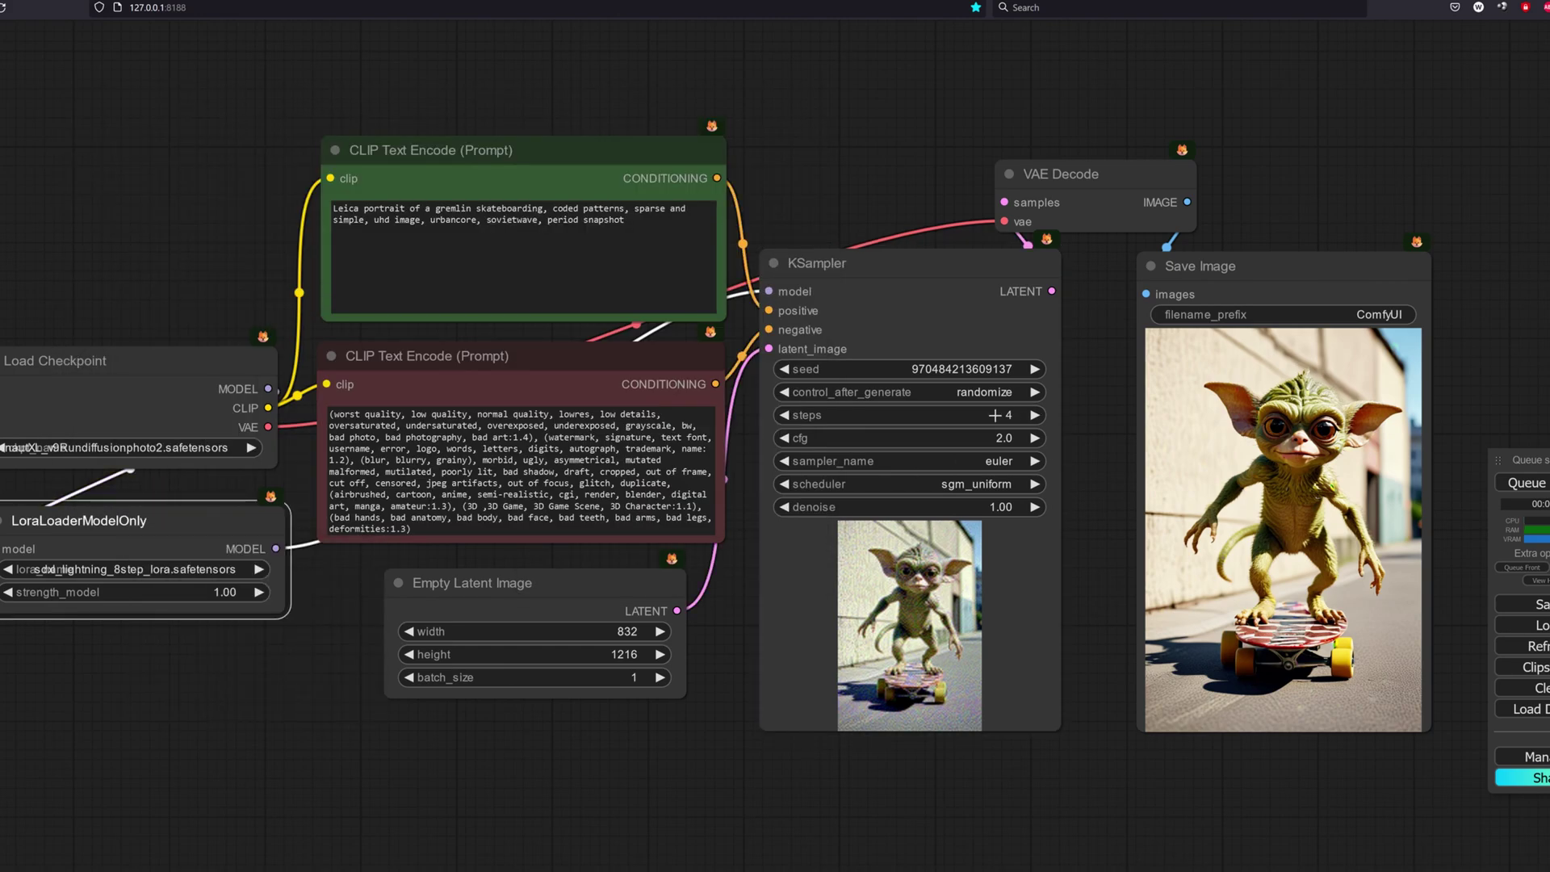
click(995, 415)
text(8)
key(Return)
click(980, 439)
text(1)
key(Return)
Generate three gremlin images with the 8-step LoRA at cfg 1.0 and check the console timings.
click(1522, 483)
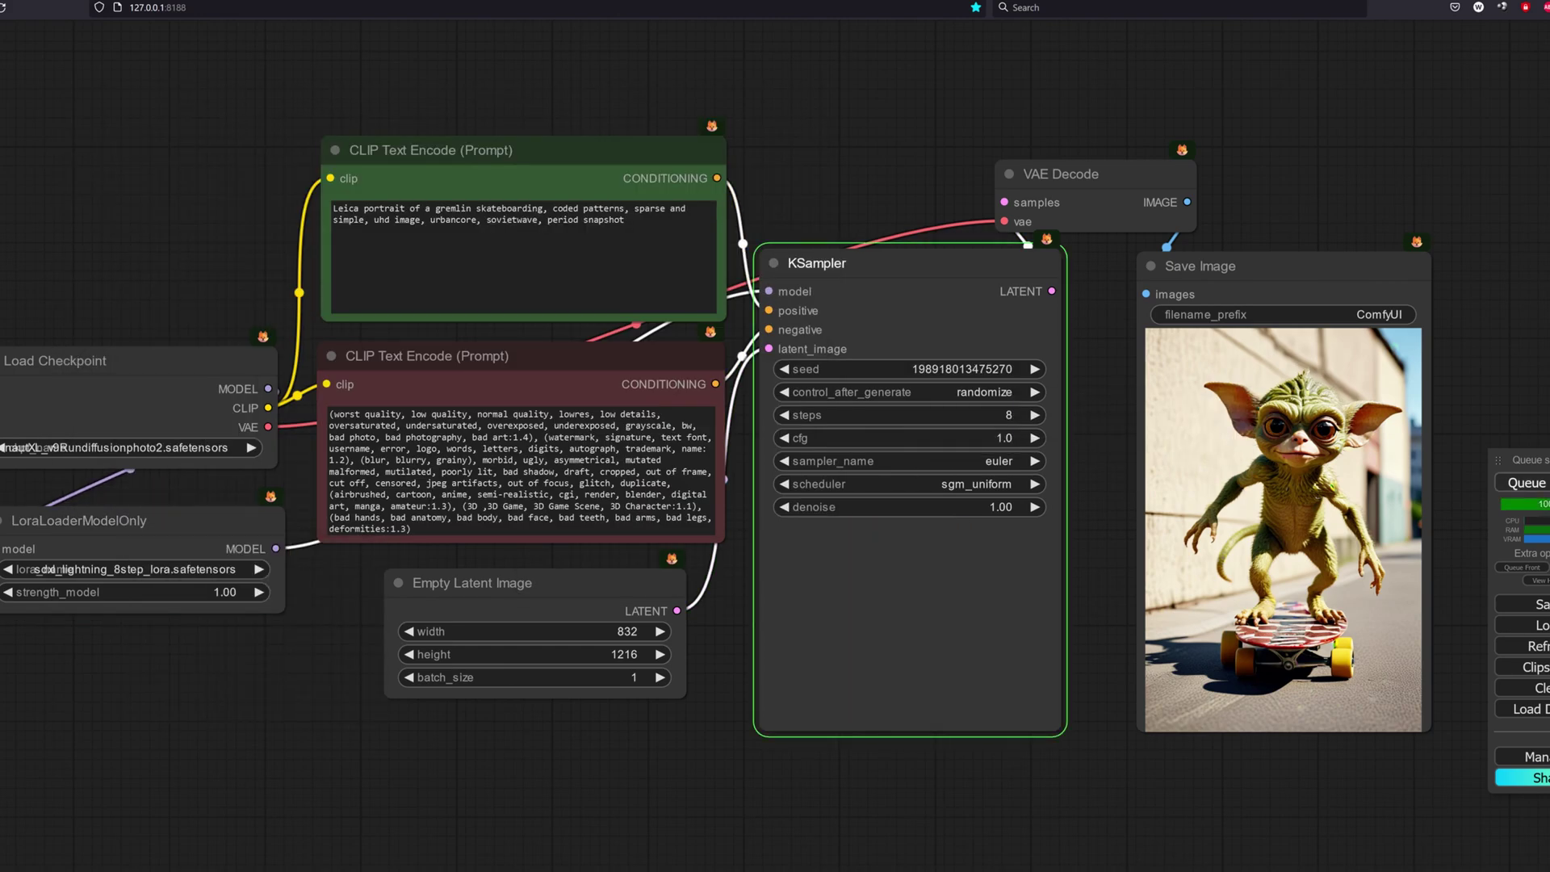
key(ctrl+Return)
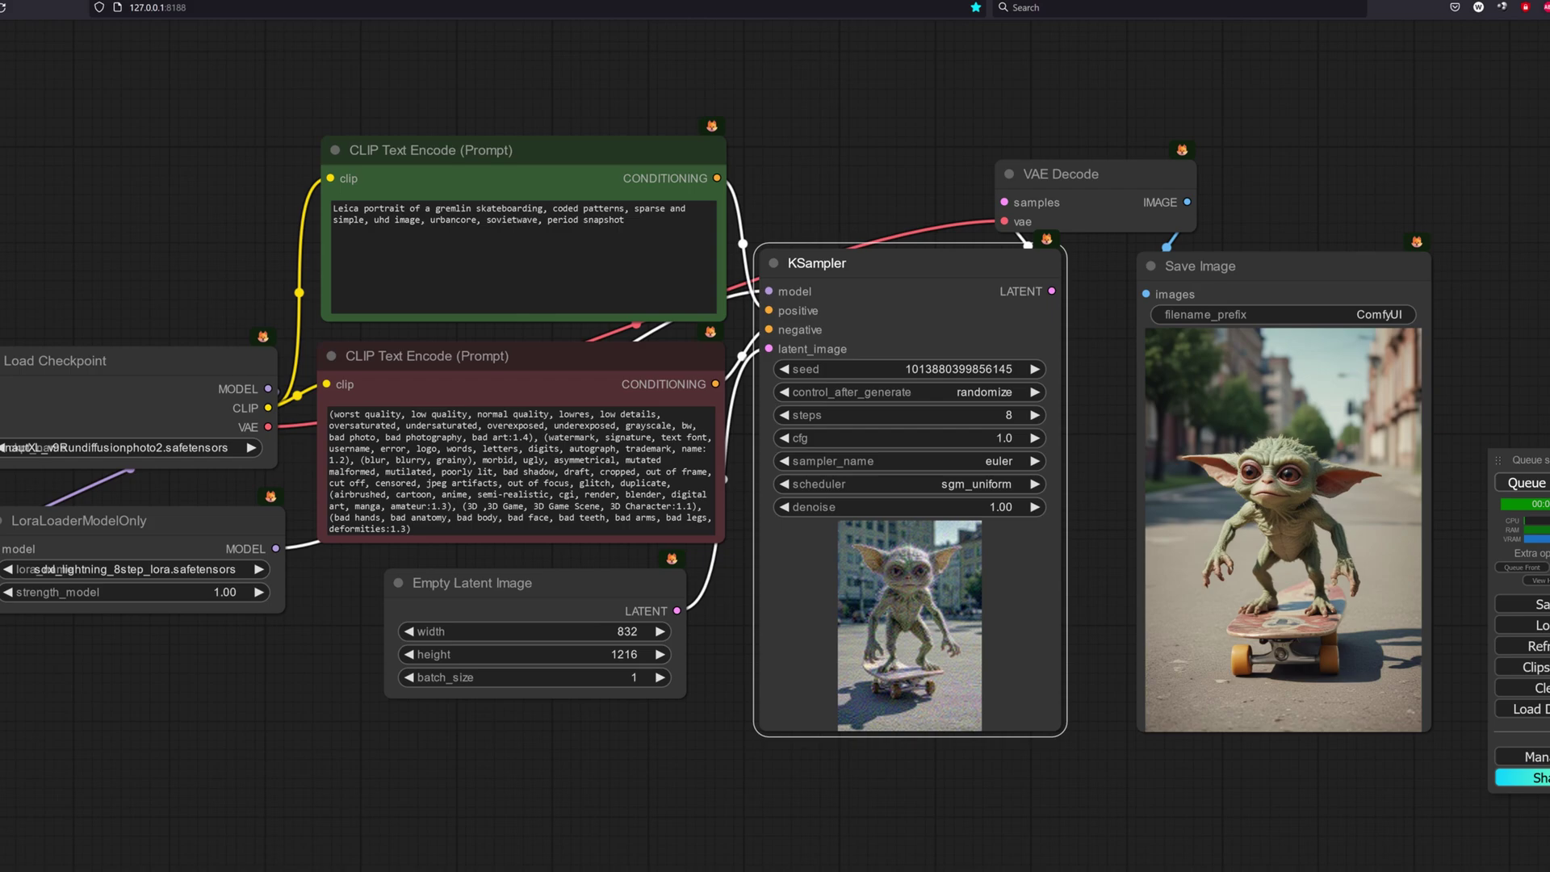
key(ctrl+Return)
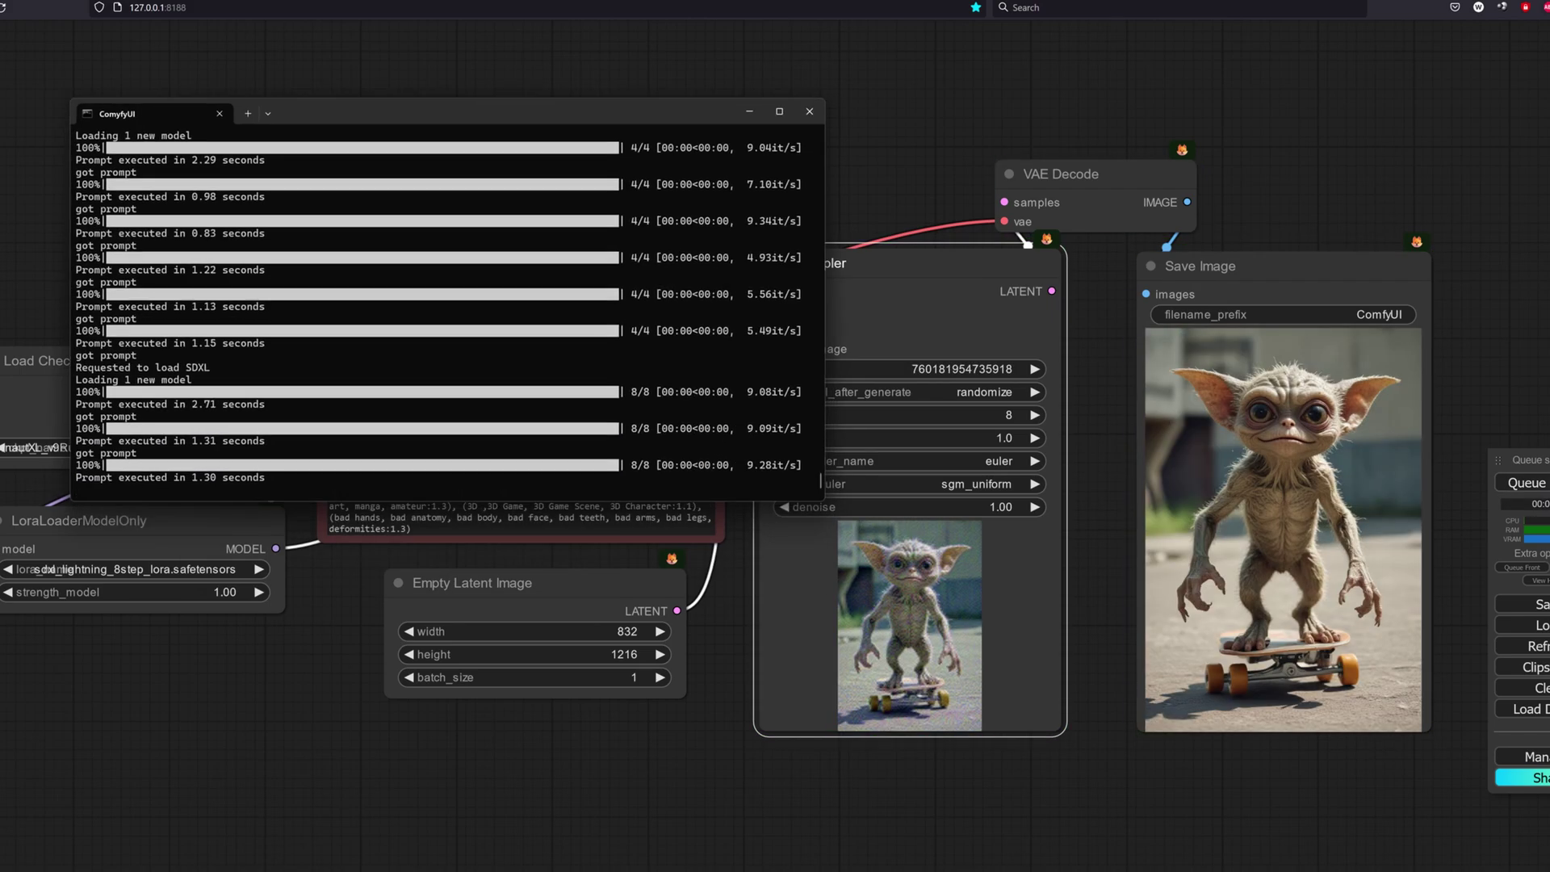
Set the KSampler cfg to 2.0, generate three images with the 8-step LoRA and check their execution times in the console.
click(993, 439)
text(2)
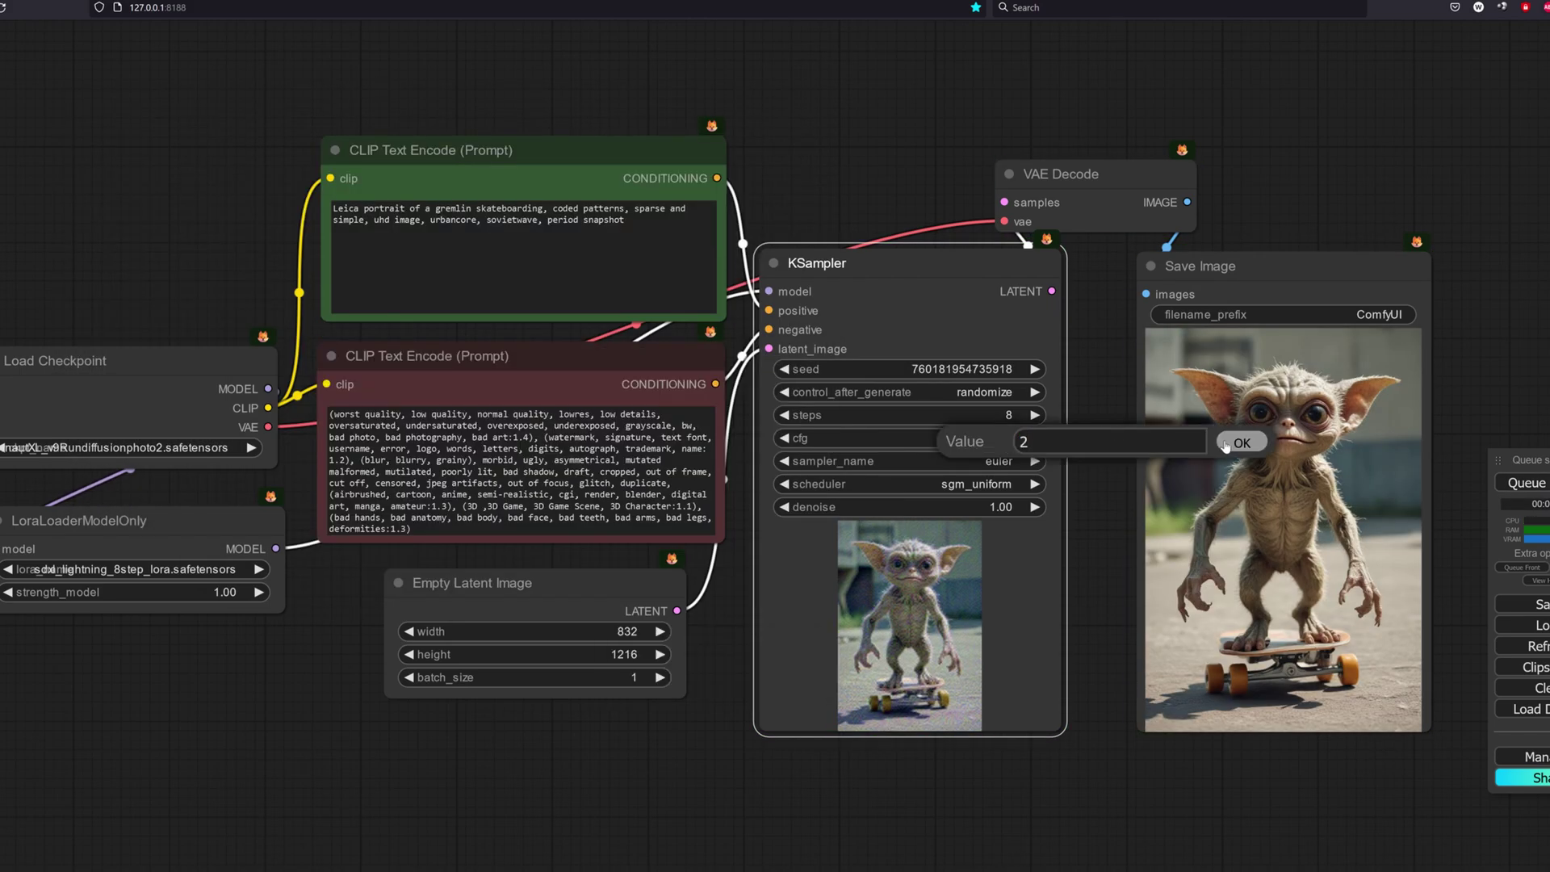
click(1225, 444)
click(1521, 483)
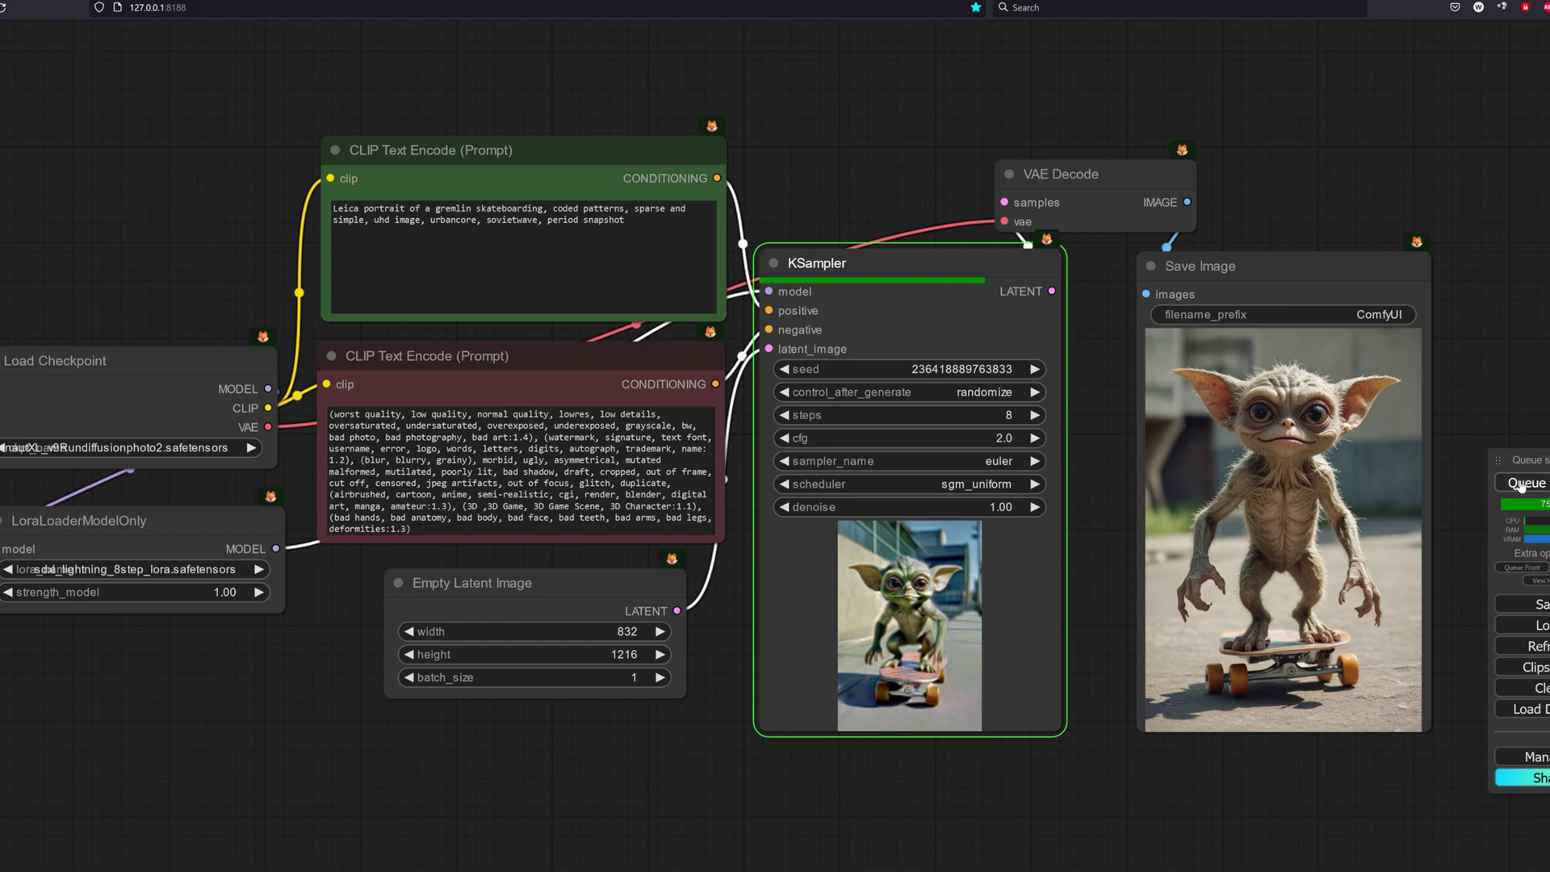
click(1521, 483)
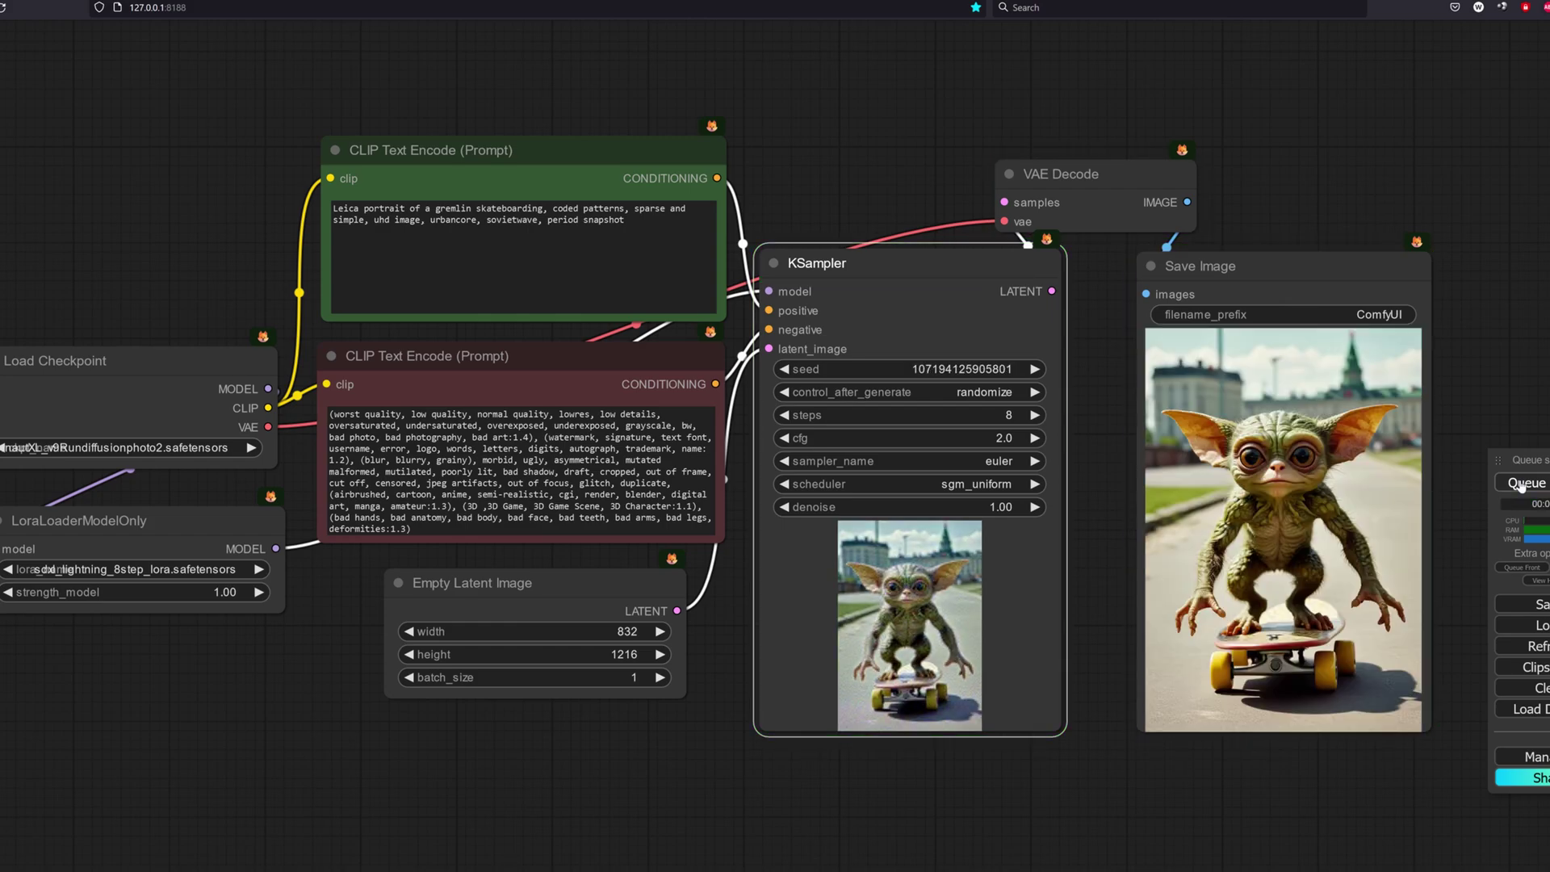
click(1521, 483)
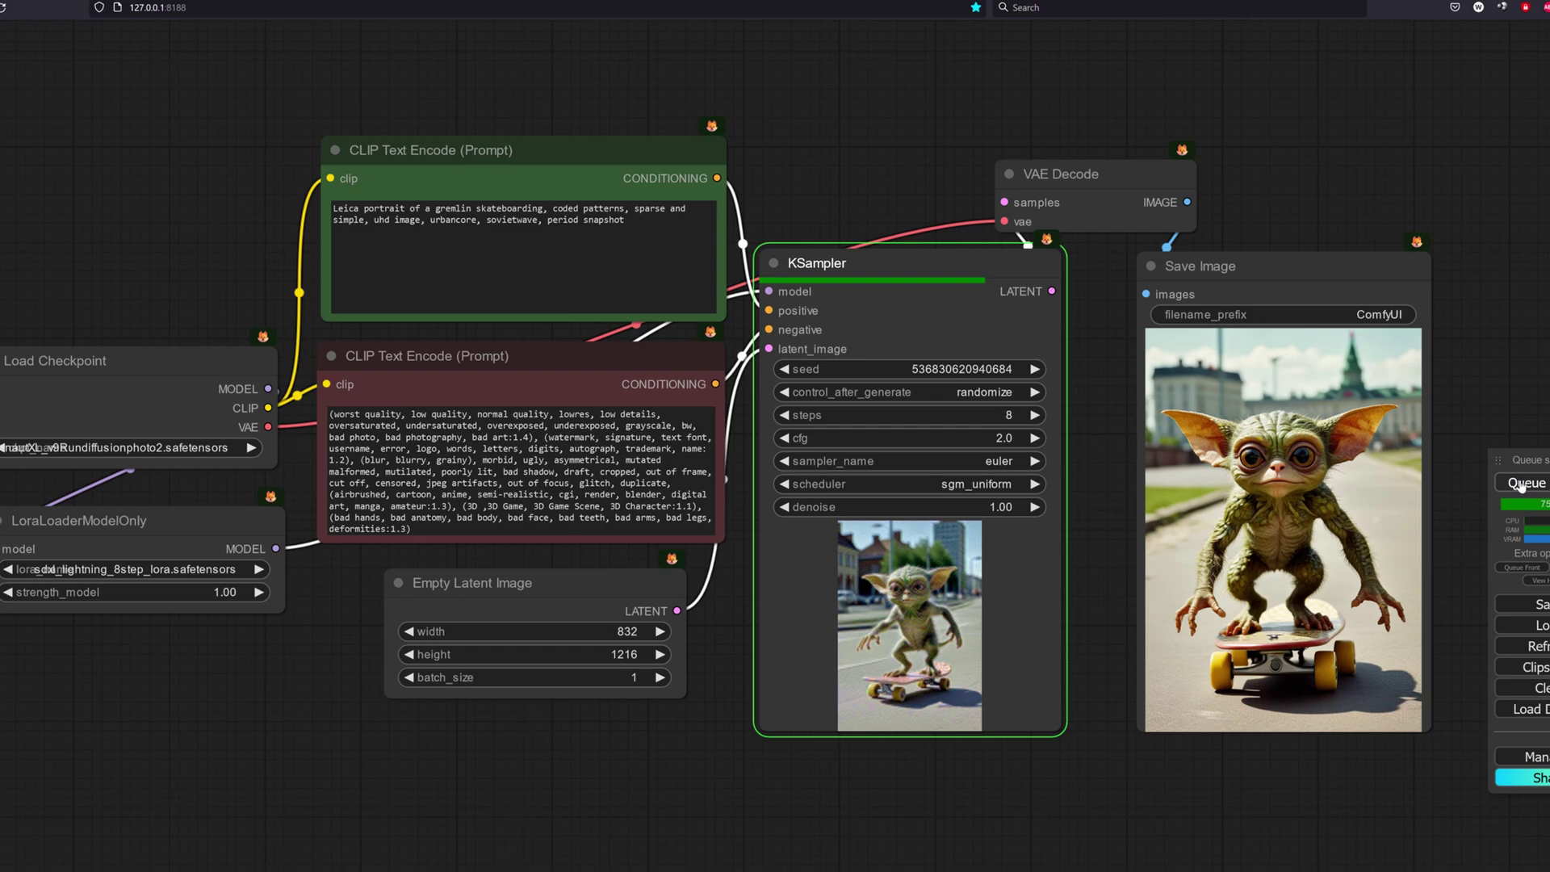
key(alt+Tab)
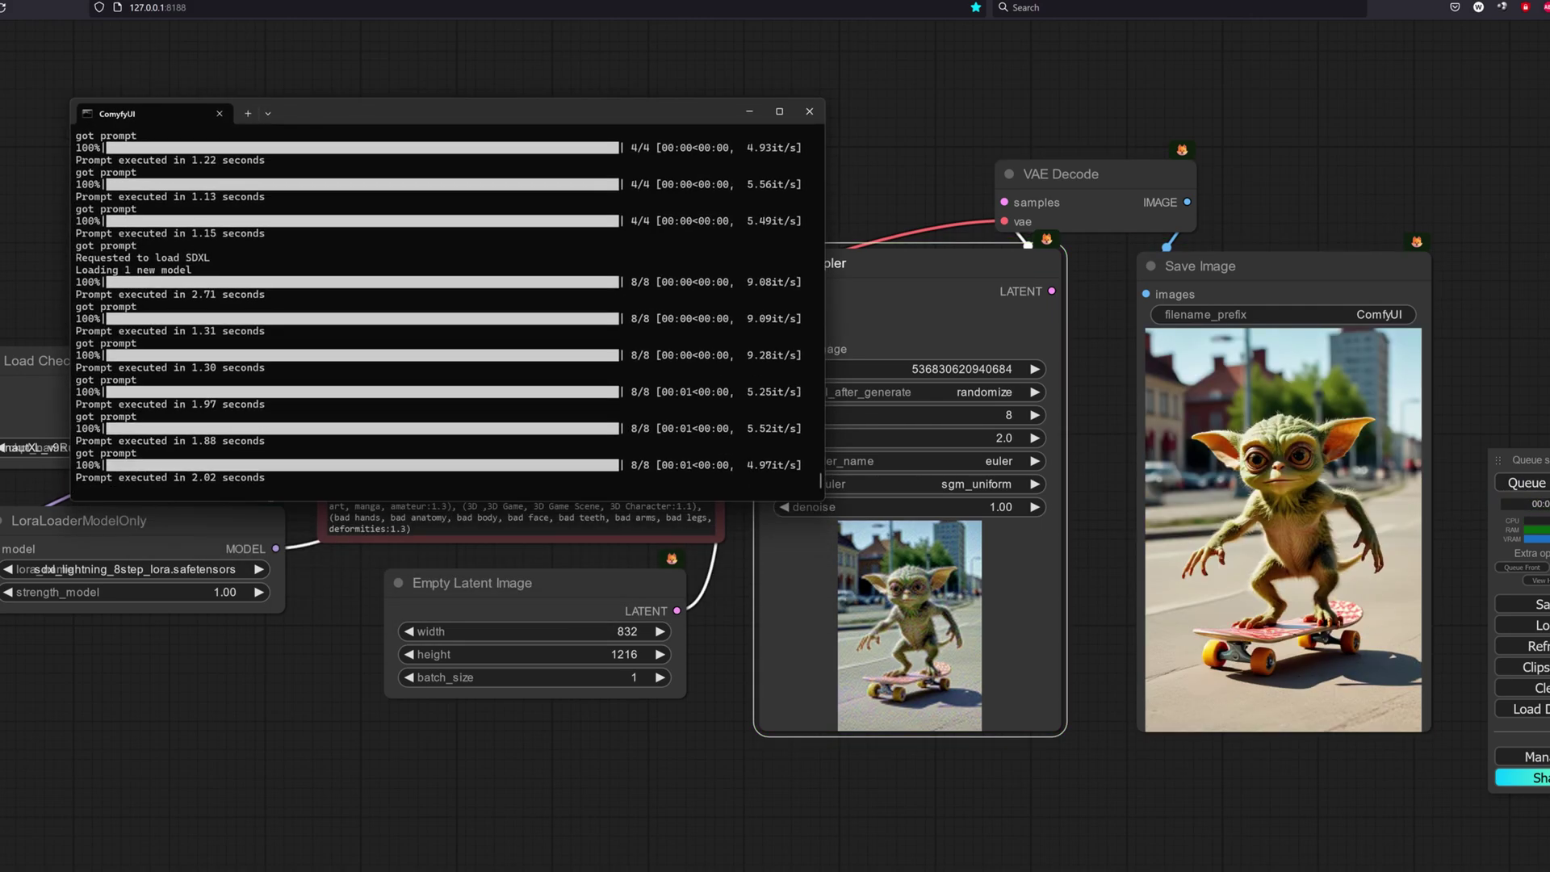
Bypass the LoraLoaderModelOnly node and load the juggernautXL_v9Rdphoto2Lightning.safetensors checkpoint.
key(alt+Tab)
click(613, 798)
click(146, 541)
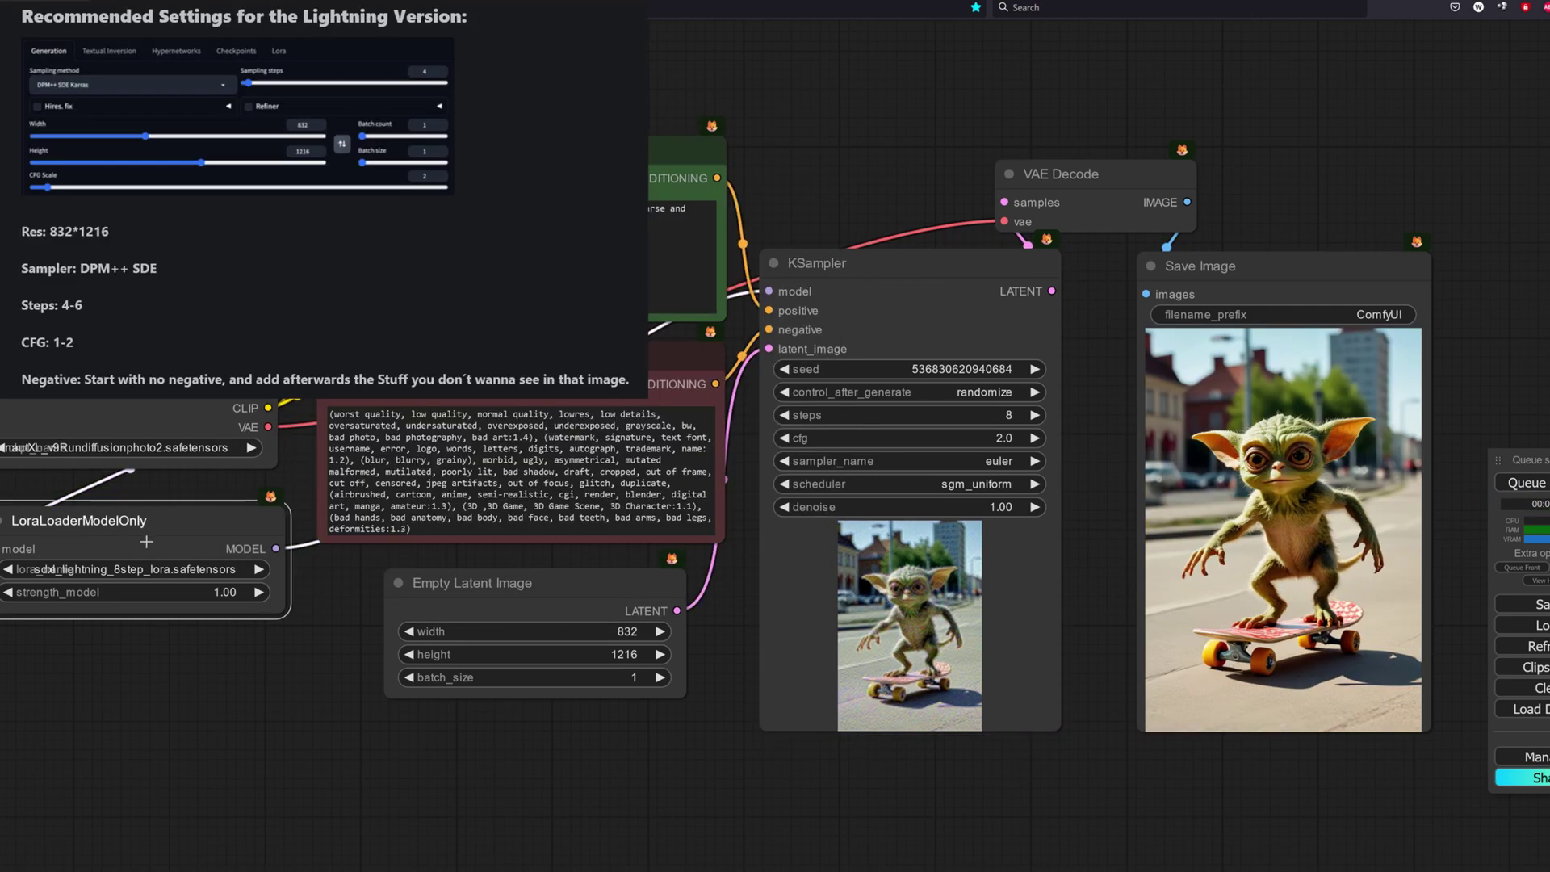
key(ctrl+b)
click(127, 449)
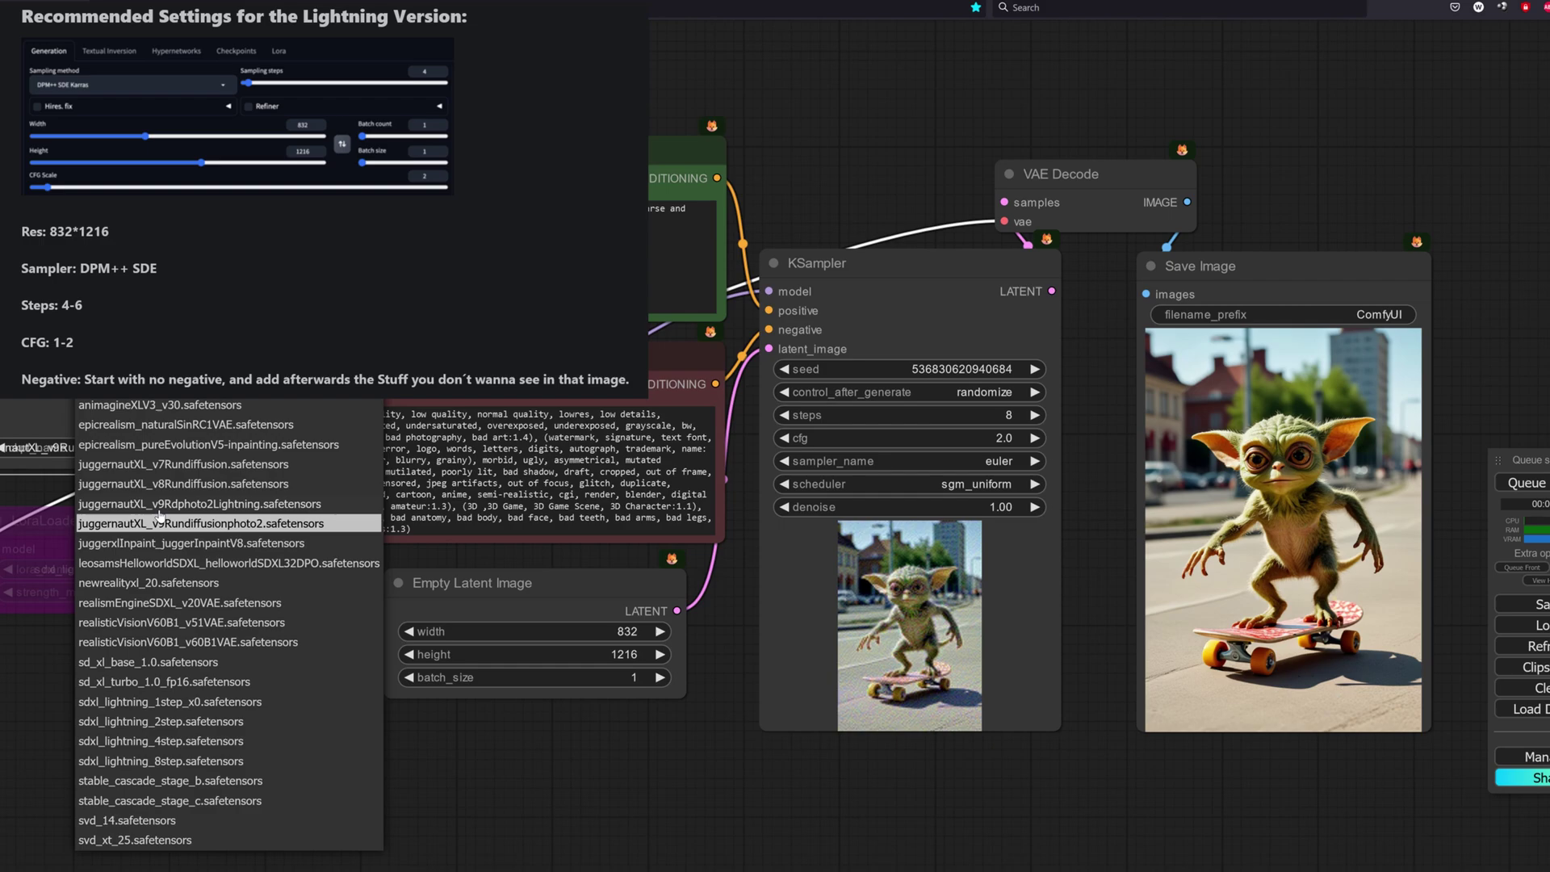
click(216, 507)
Set the KSampler to 6 steps, cfg 1.0, the dpmpp_sde sampler and the karras scheduler.
click(999, 421)
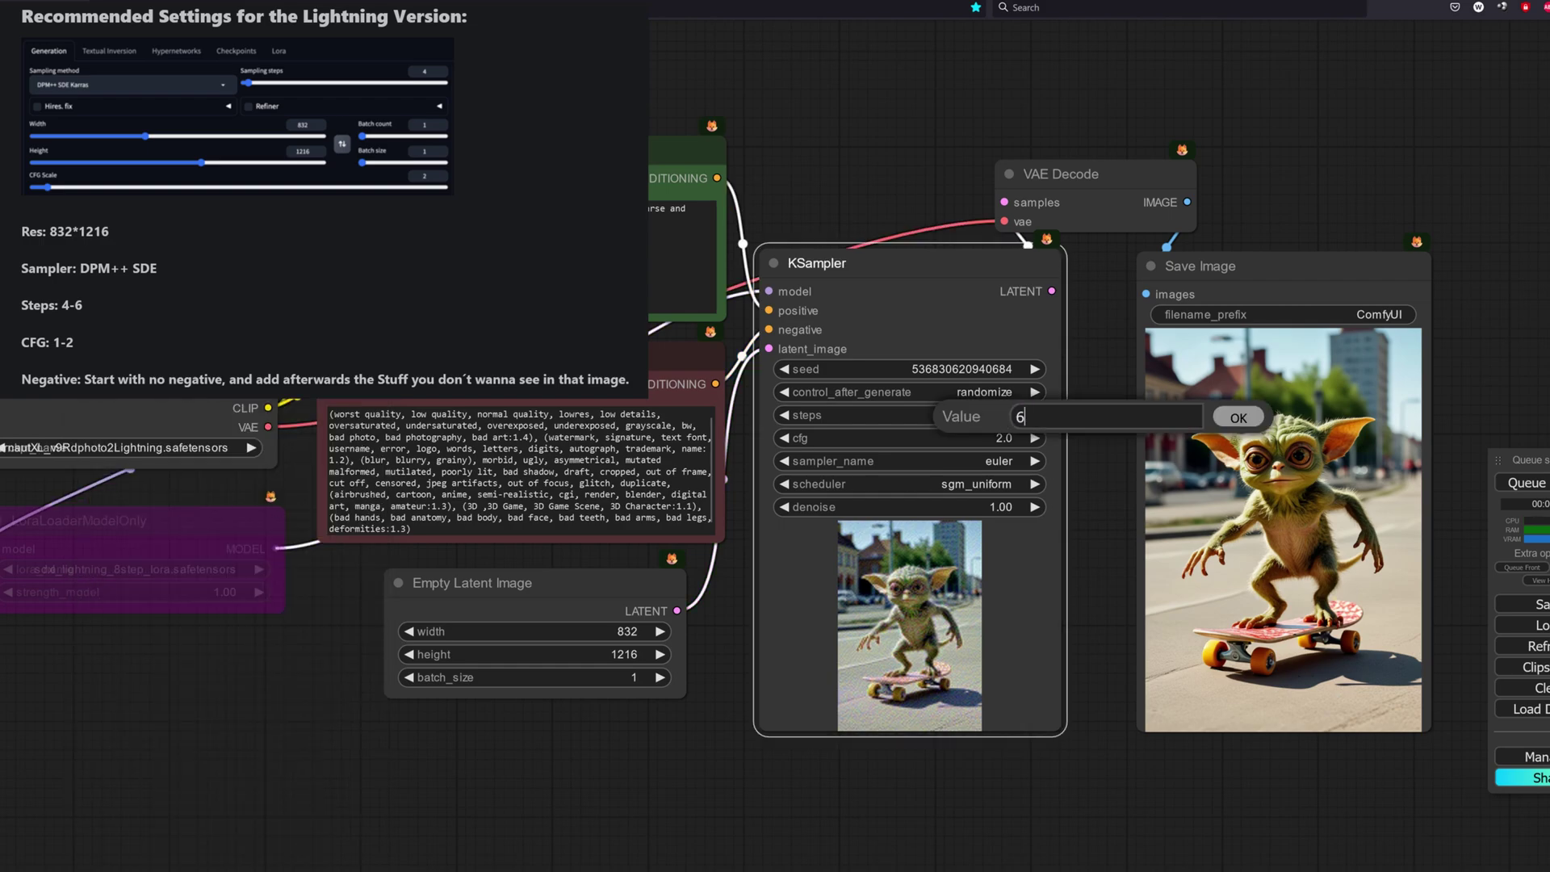
key(Return)
click(988, 441)
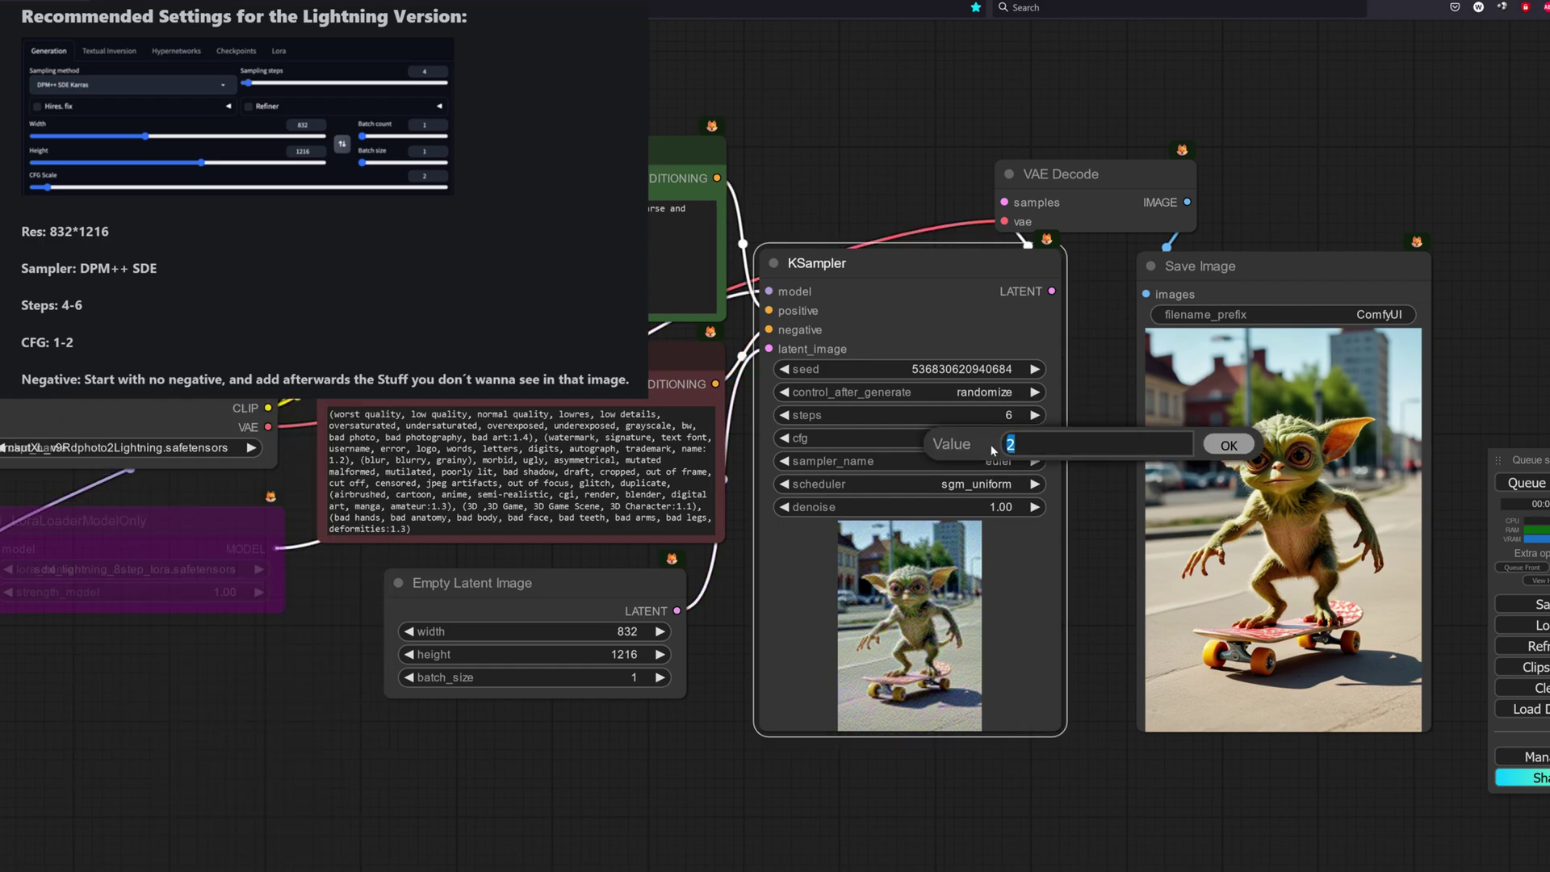
click(946, 461)
click(991, 618)
click(956, 484)
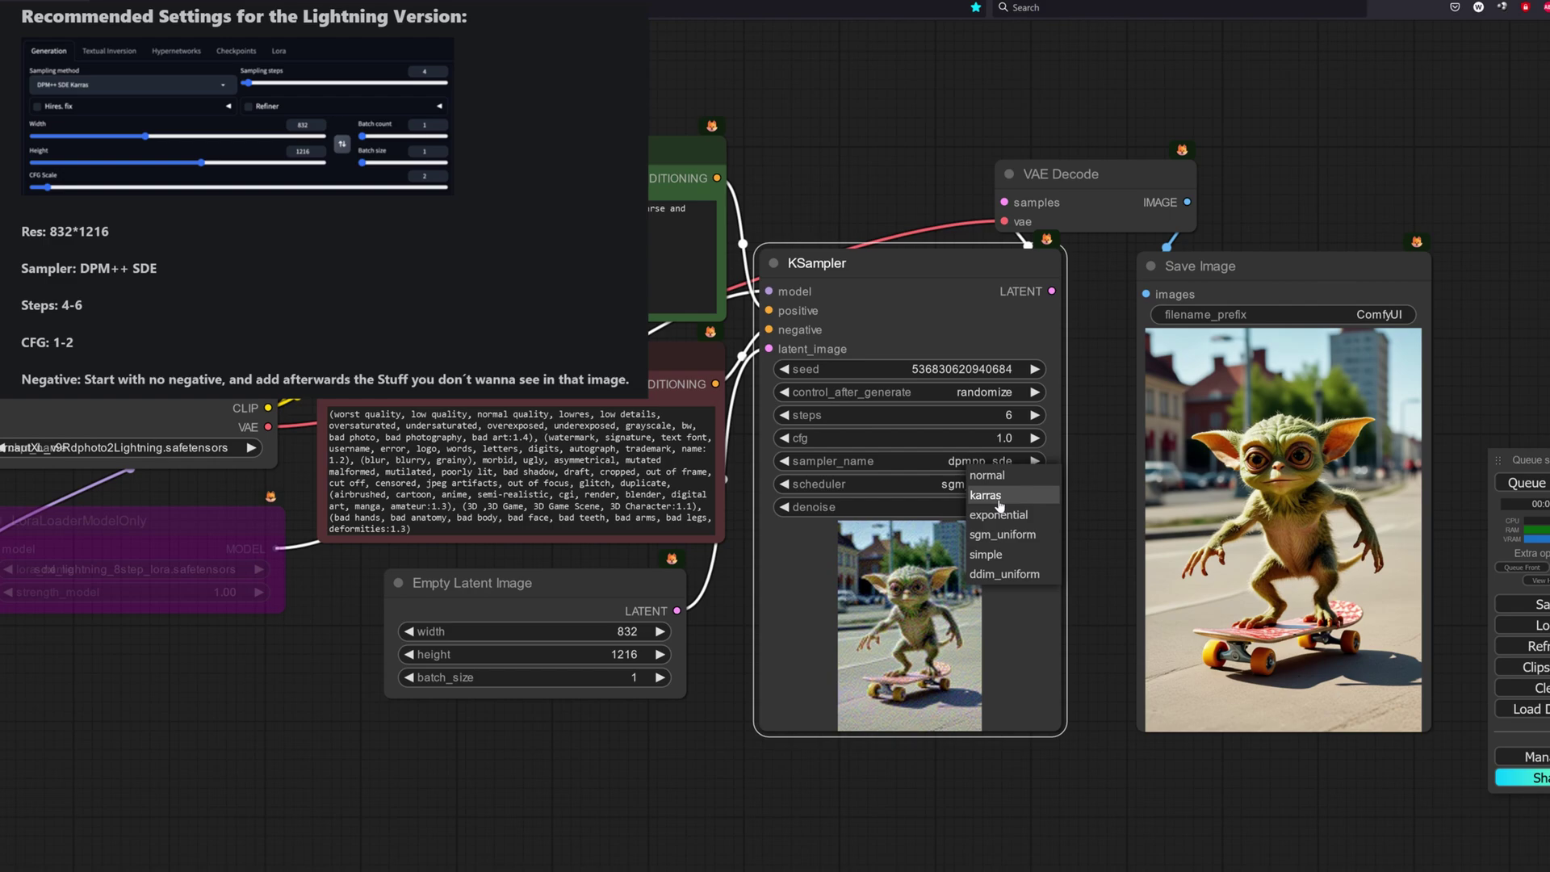
click(993, 502)
Generate three gremlin images with the Juggernaut Lightning checkpoint and check their execution times in the console.
click(1518, 482)
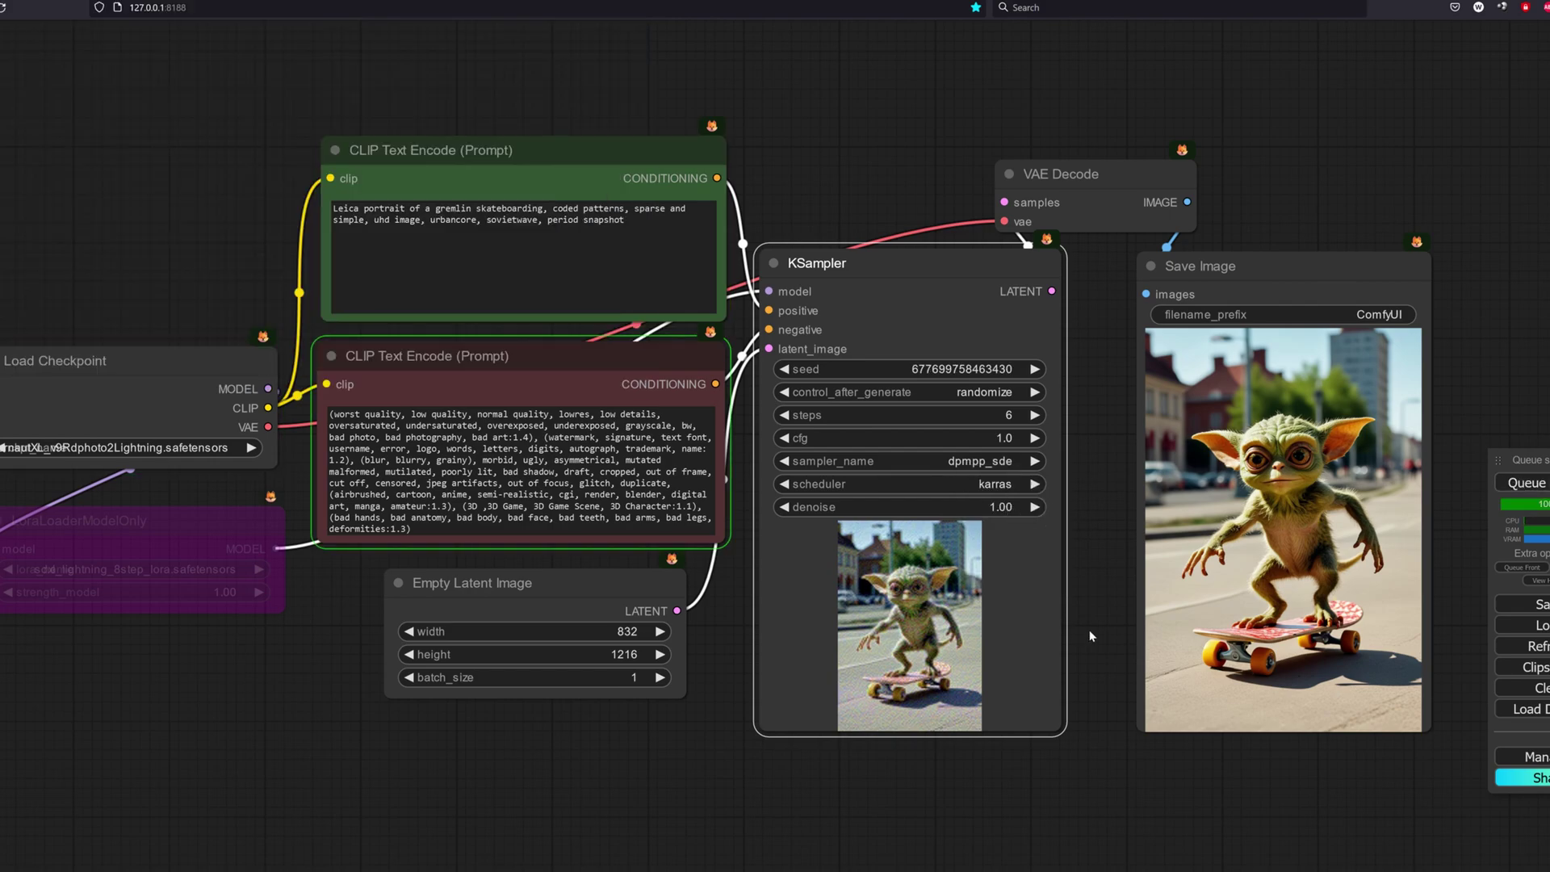
click(1526, 483)
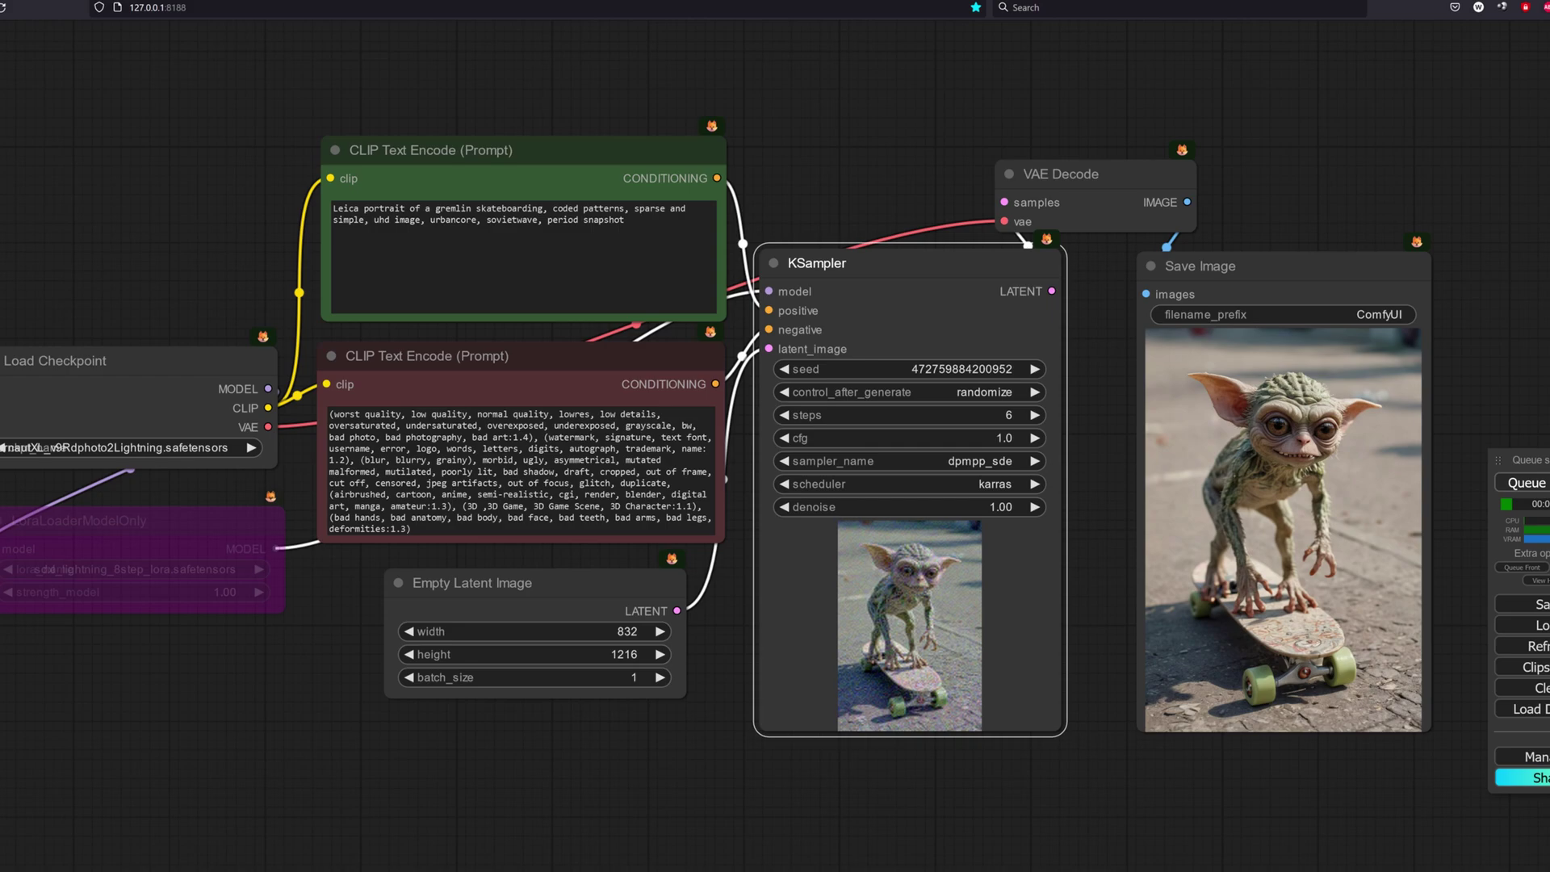
key(ctrl+Return)
key(alt+Tab)
key(alt+Tab)
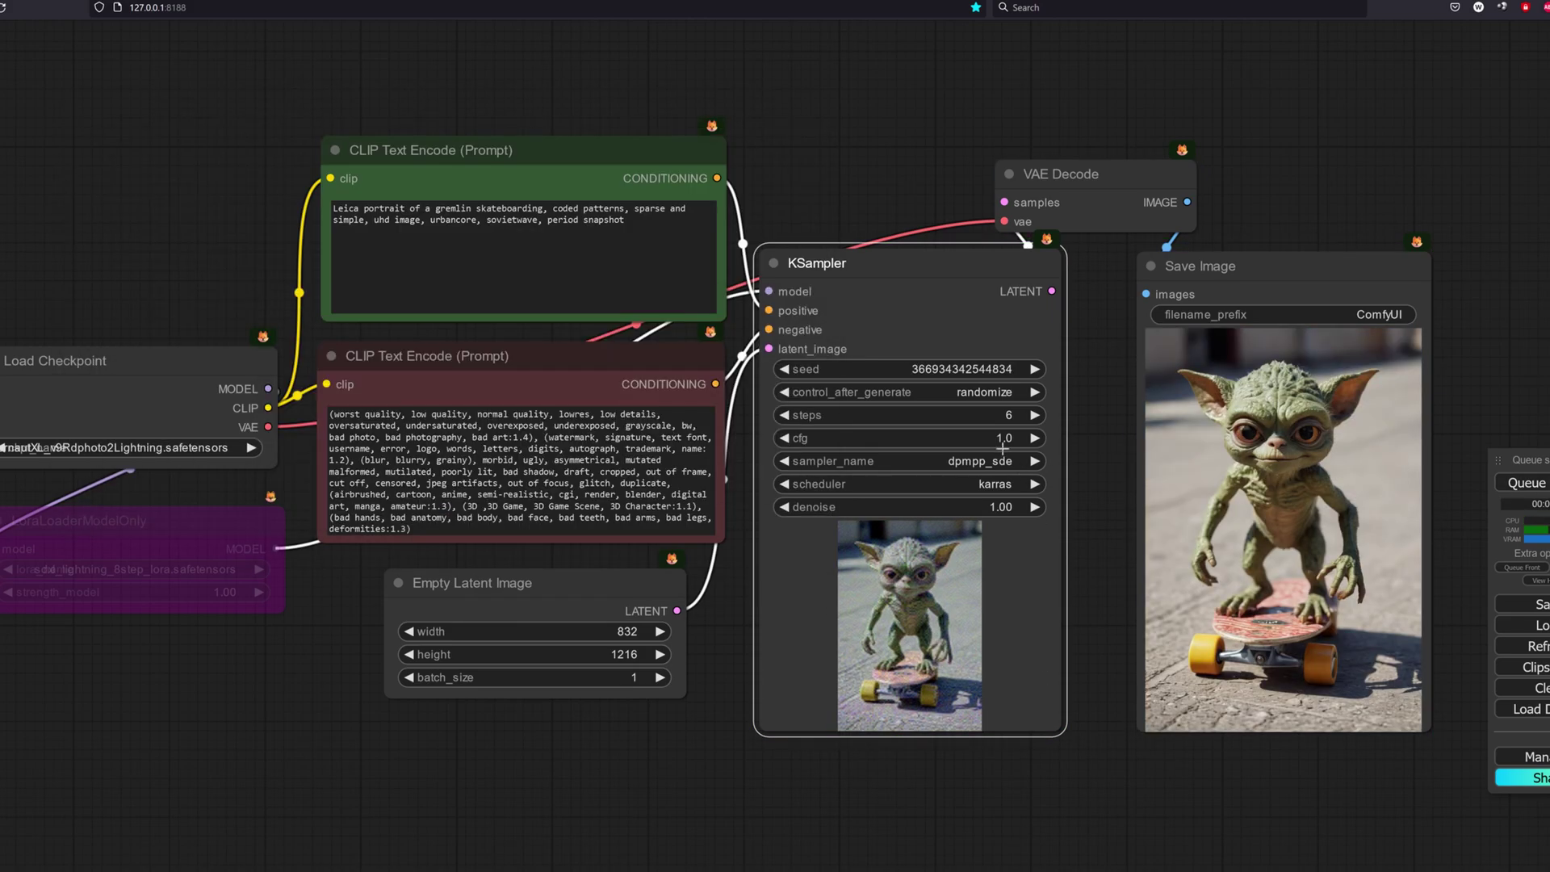
Set the KSampler cfg to 2.0, generate three images with the Juggernaut Lightning checkpoint and check the console timings.
click(1003, 438)
text(2)
key(Return)
click(1526, 484)
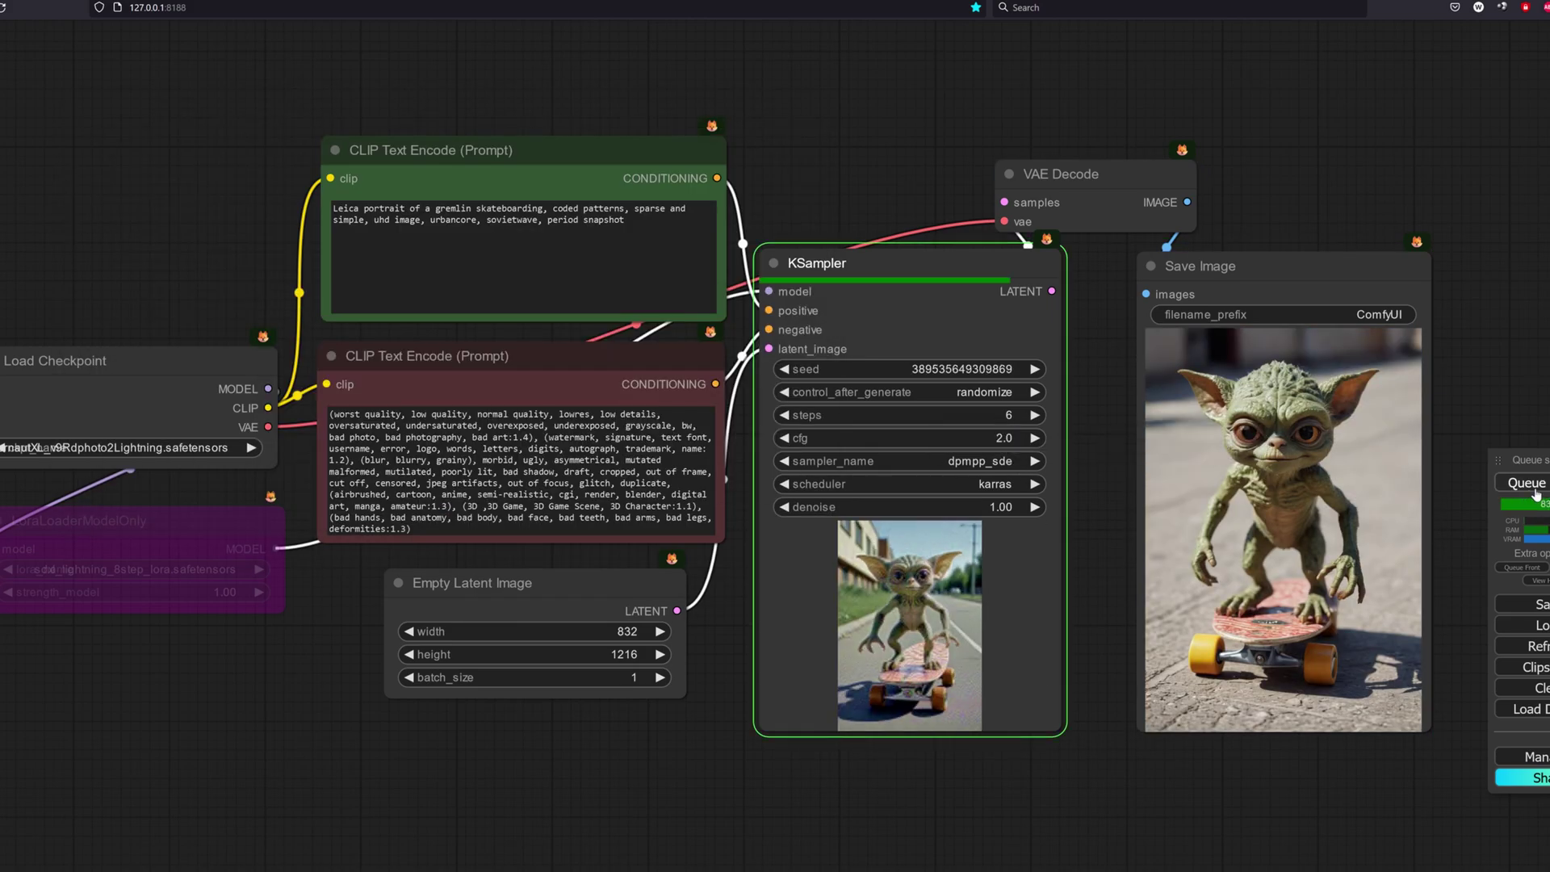
click(1533, 489)
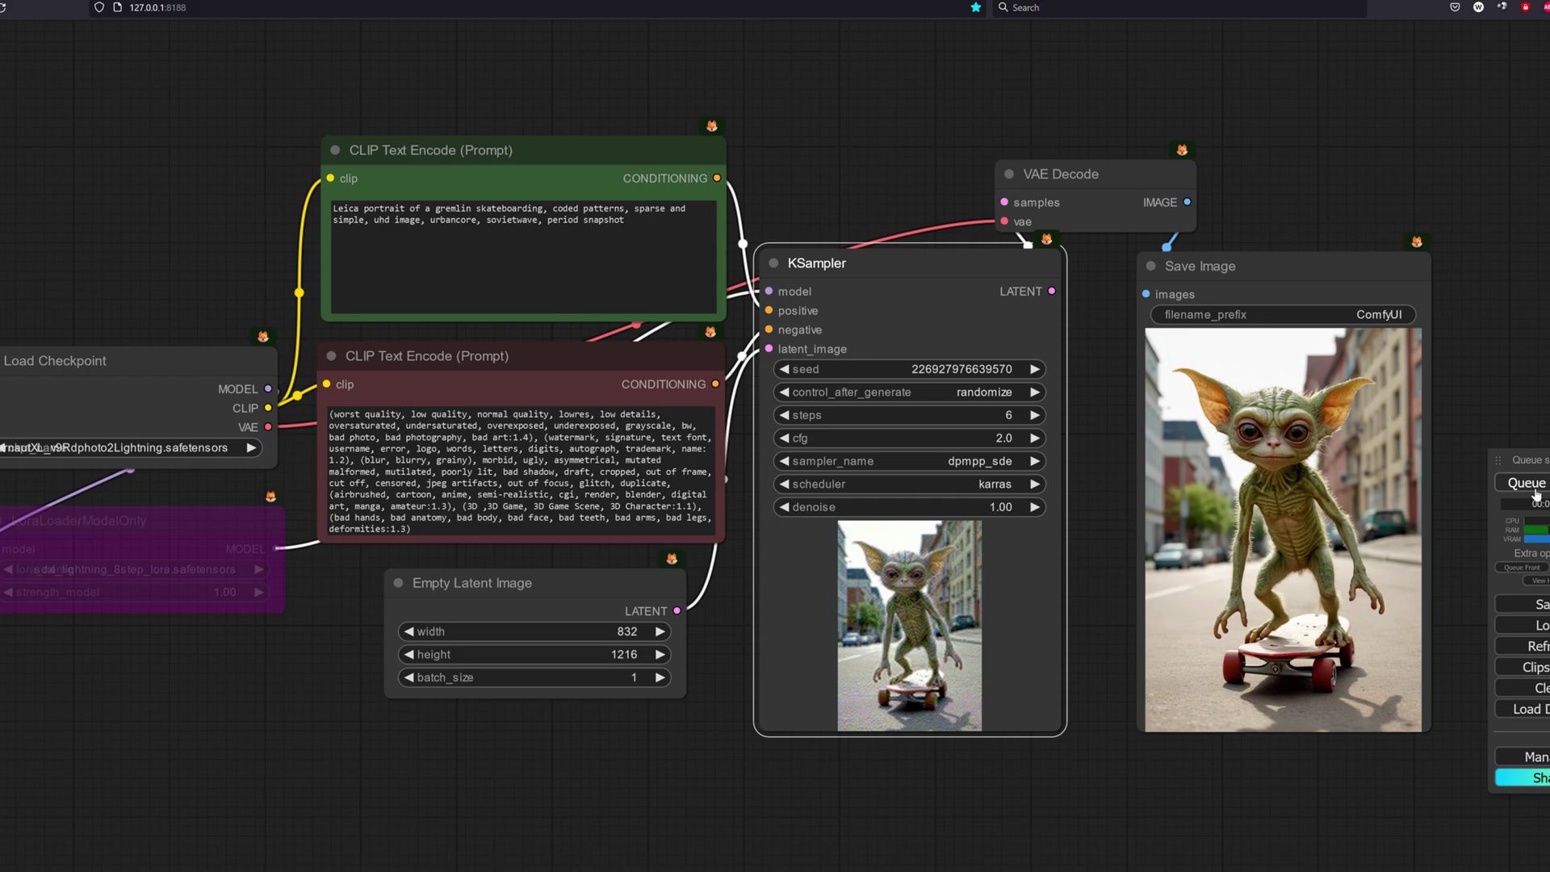
click(1535, 493)
key(alt+Tab)
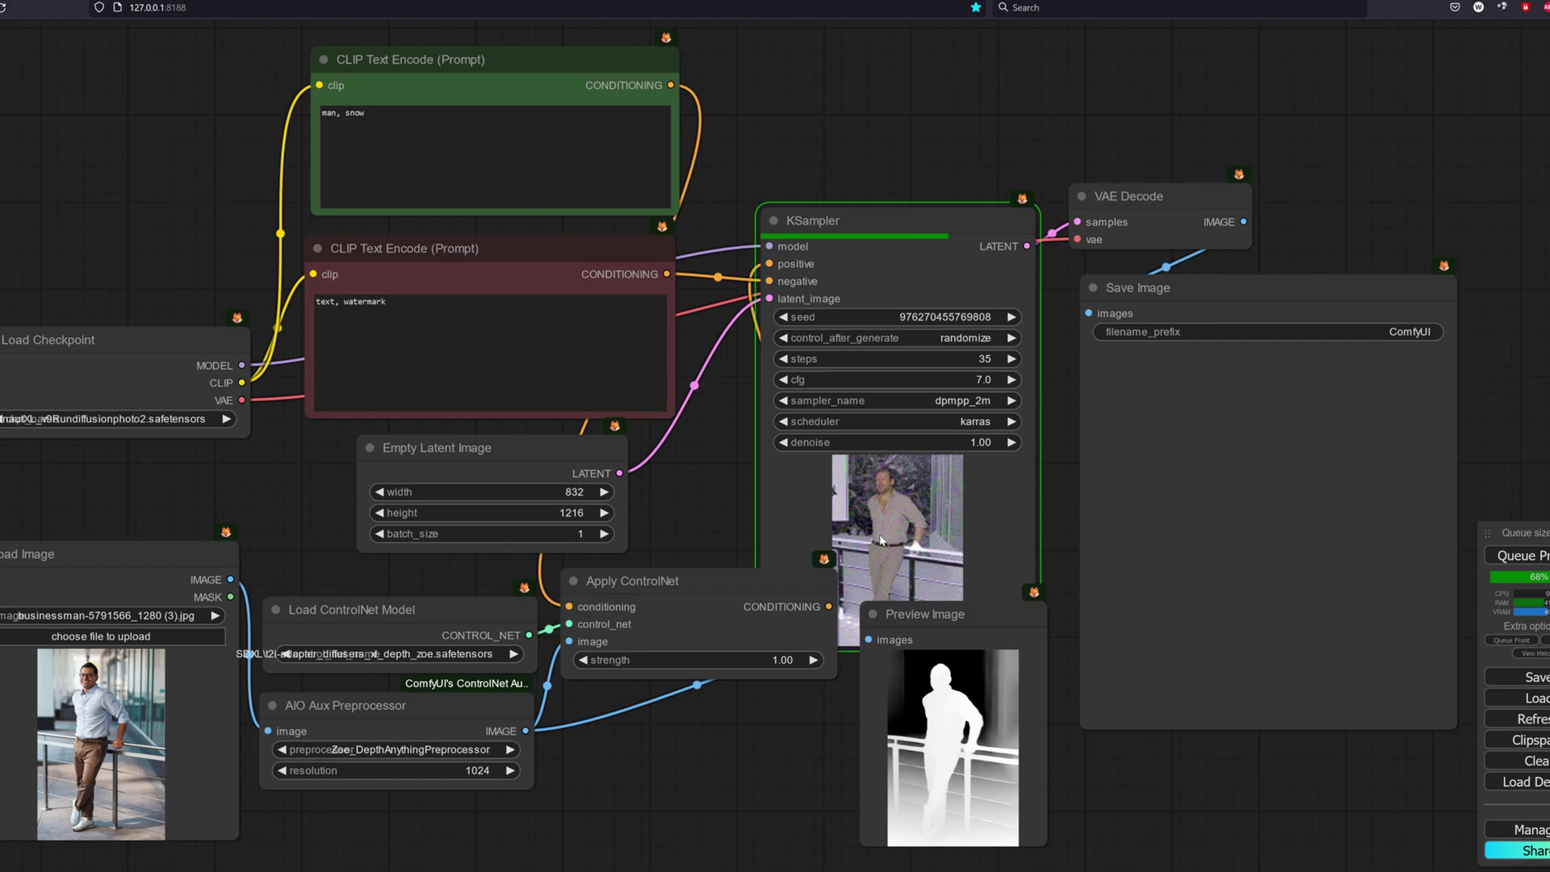
Generate two more snowy man images in the depth ControlNet workflow at 35 steps and check the console timings.
click(1540, 556)
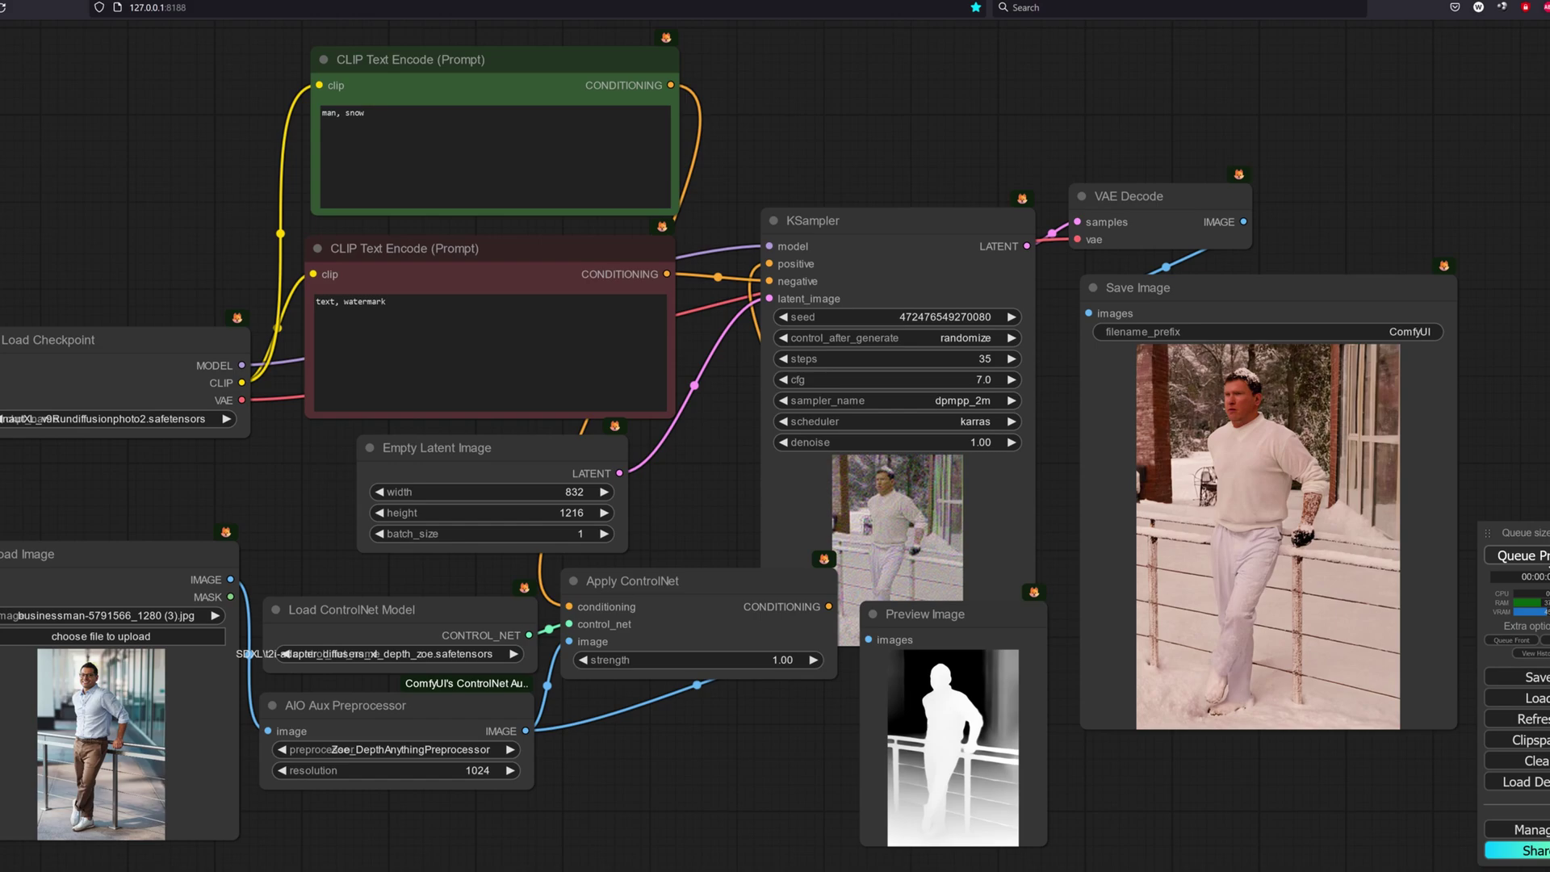
click(1540, 556)
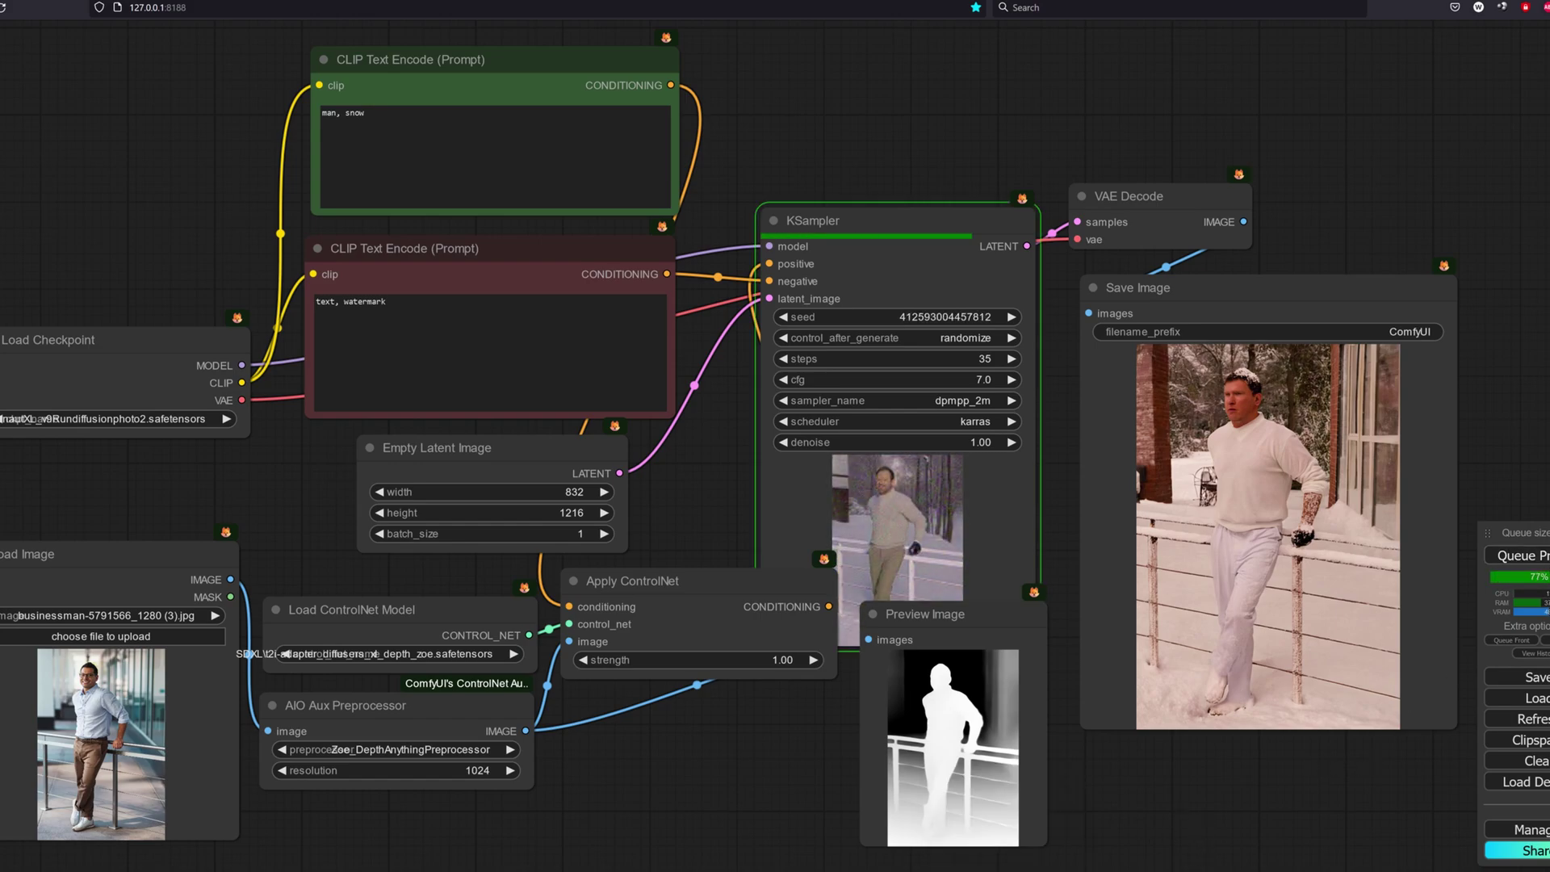
key(alt+Tab)
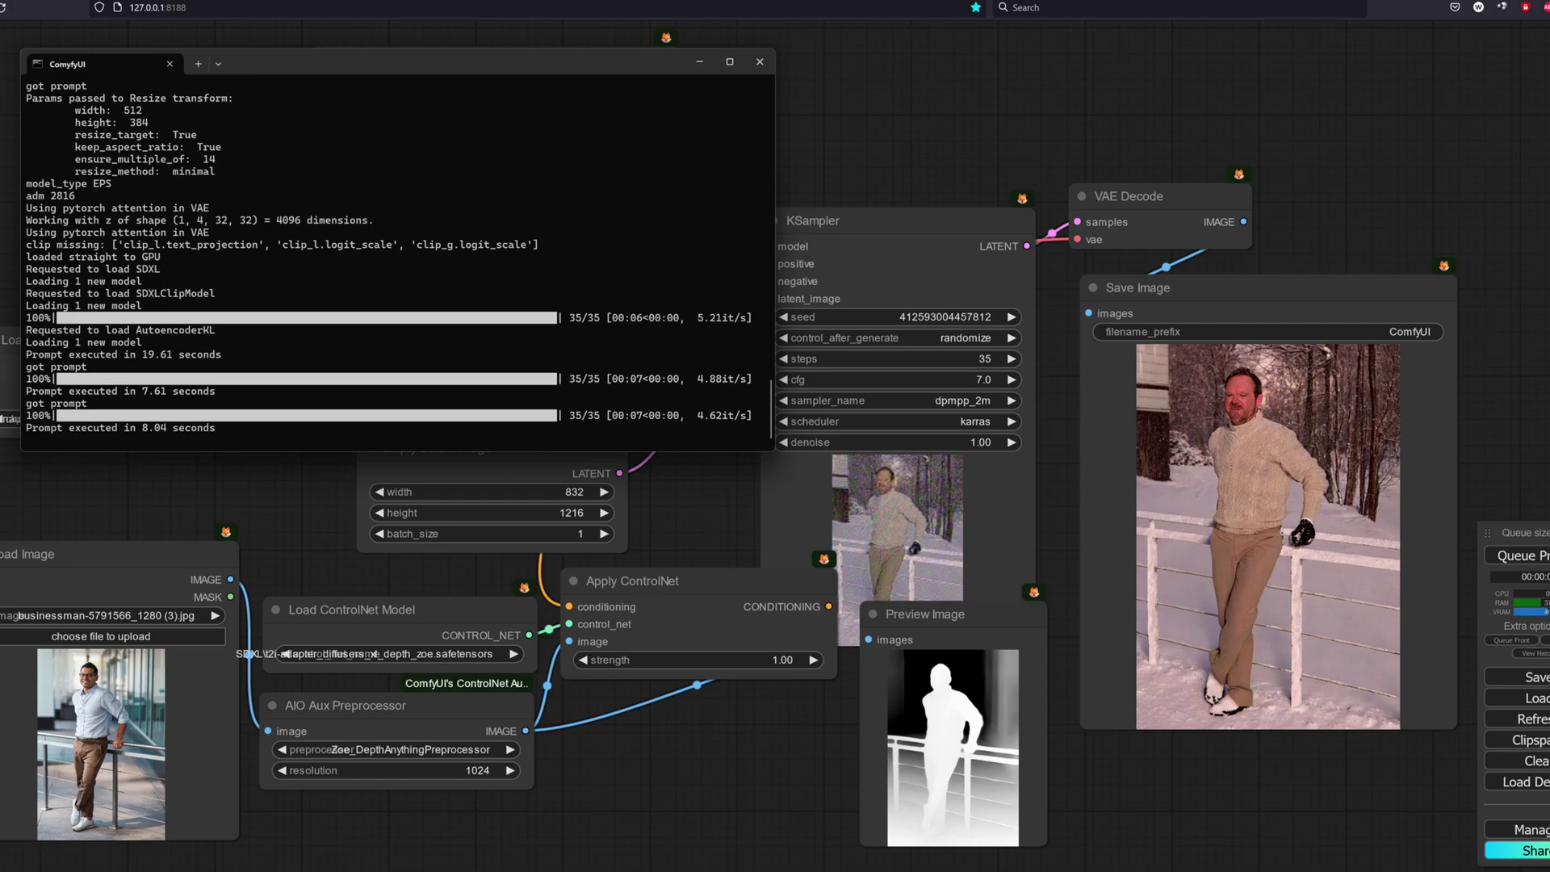
Insert a LoraLoaderModelOnly node between the checkpoint and the KSampler and load sdxl_lightning_2step_lora.safetensors in it.
key(alt+Tab)
double_click(674, 129)
text(lora)
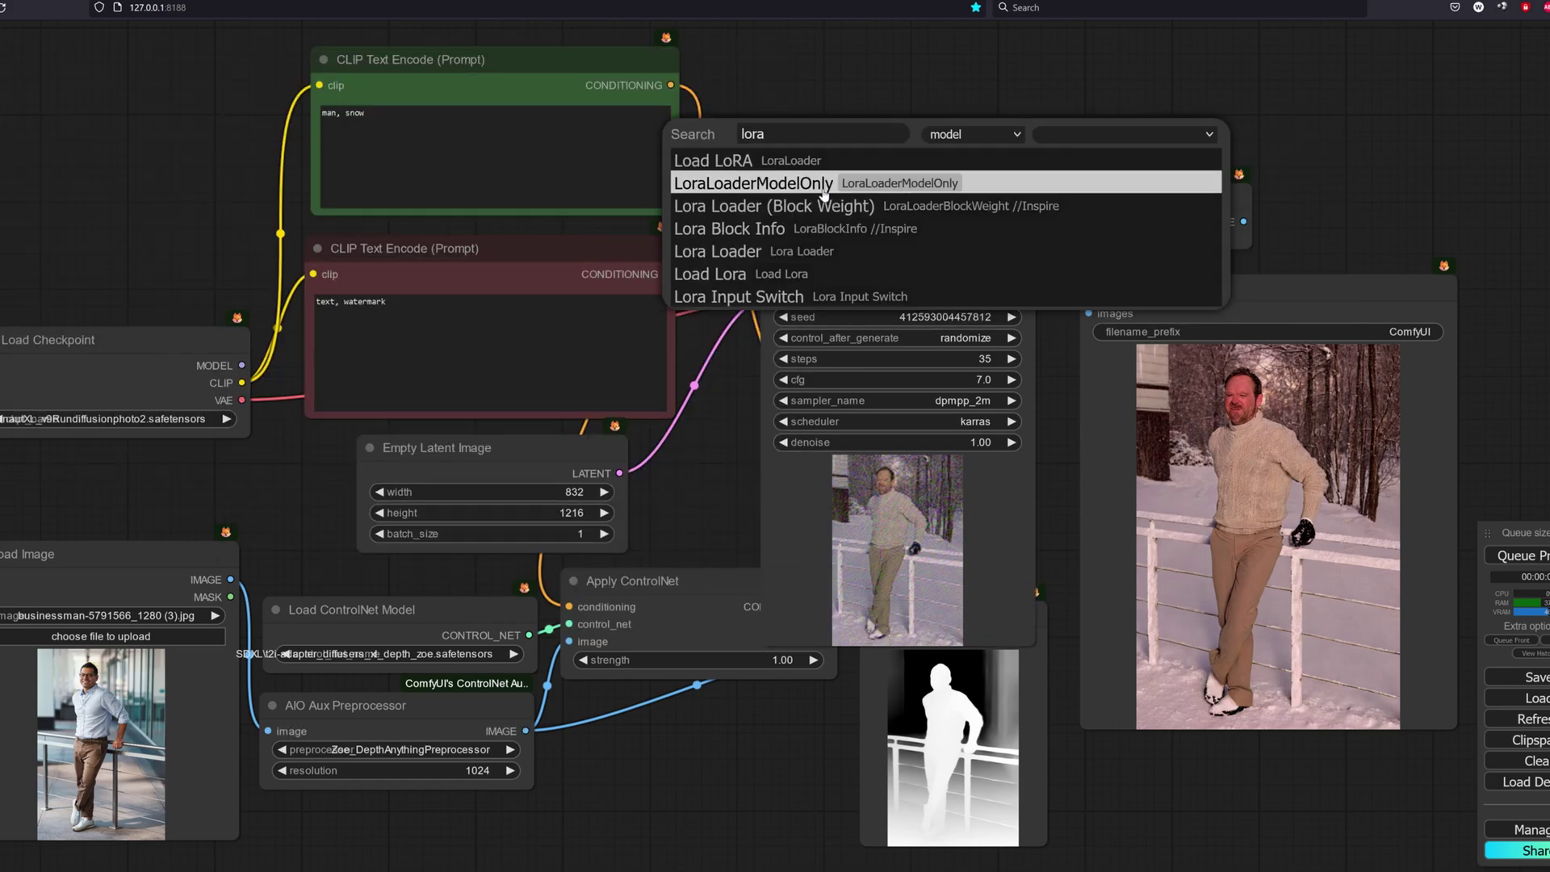
click(823, 193)
drag(869, 159, 824, 121)
drag(1006, 126, 769, 247)
drag(934, 112, 951, 117)
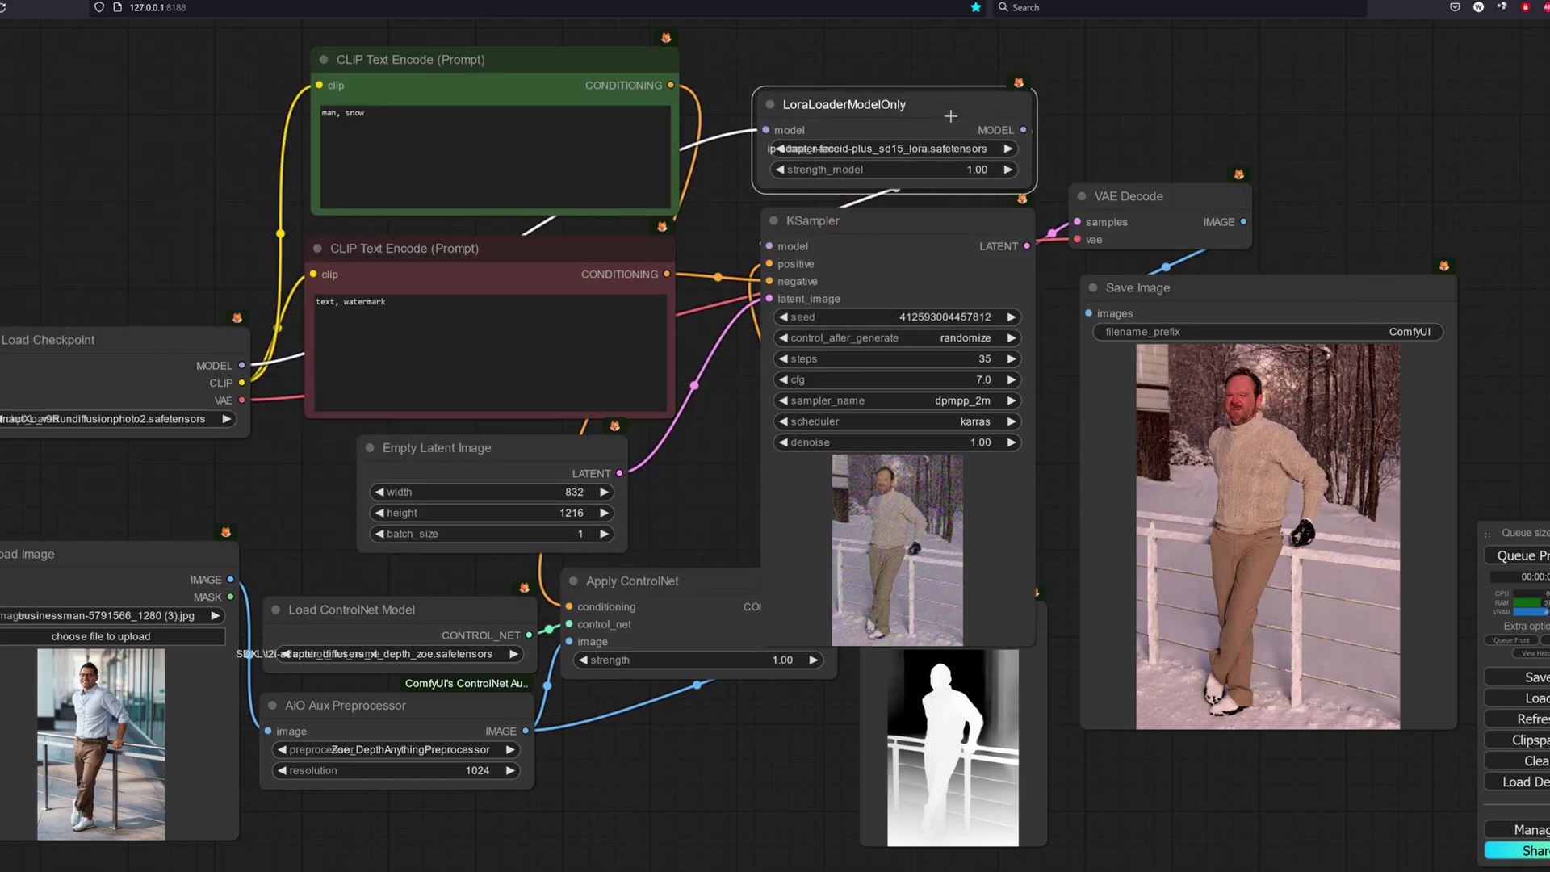
click(906, 149)
click(966, 239)
Set the ControlNet workflow's KSampler to 2 steps, cfg 1.0, the euler sampler and the sgm_uniform scheduler.
click(960, 364)
text(2)
click(1187, 364)
click(972, 379)
text(1)
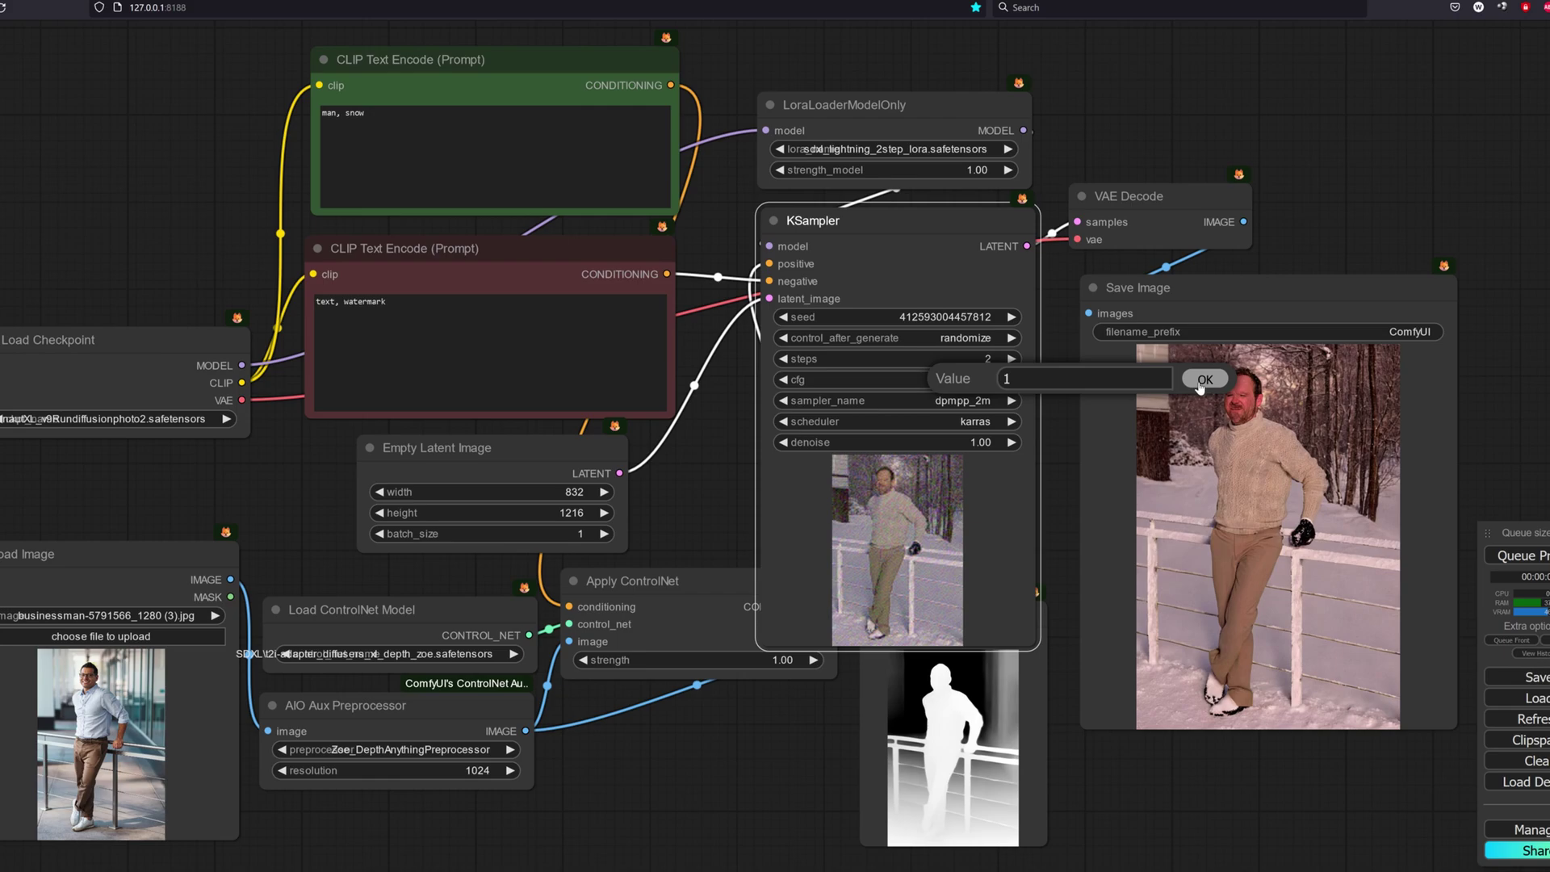
click(1203, 379)
click(968, 401)
click(944, 390)
click(977, 422)
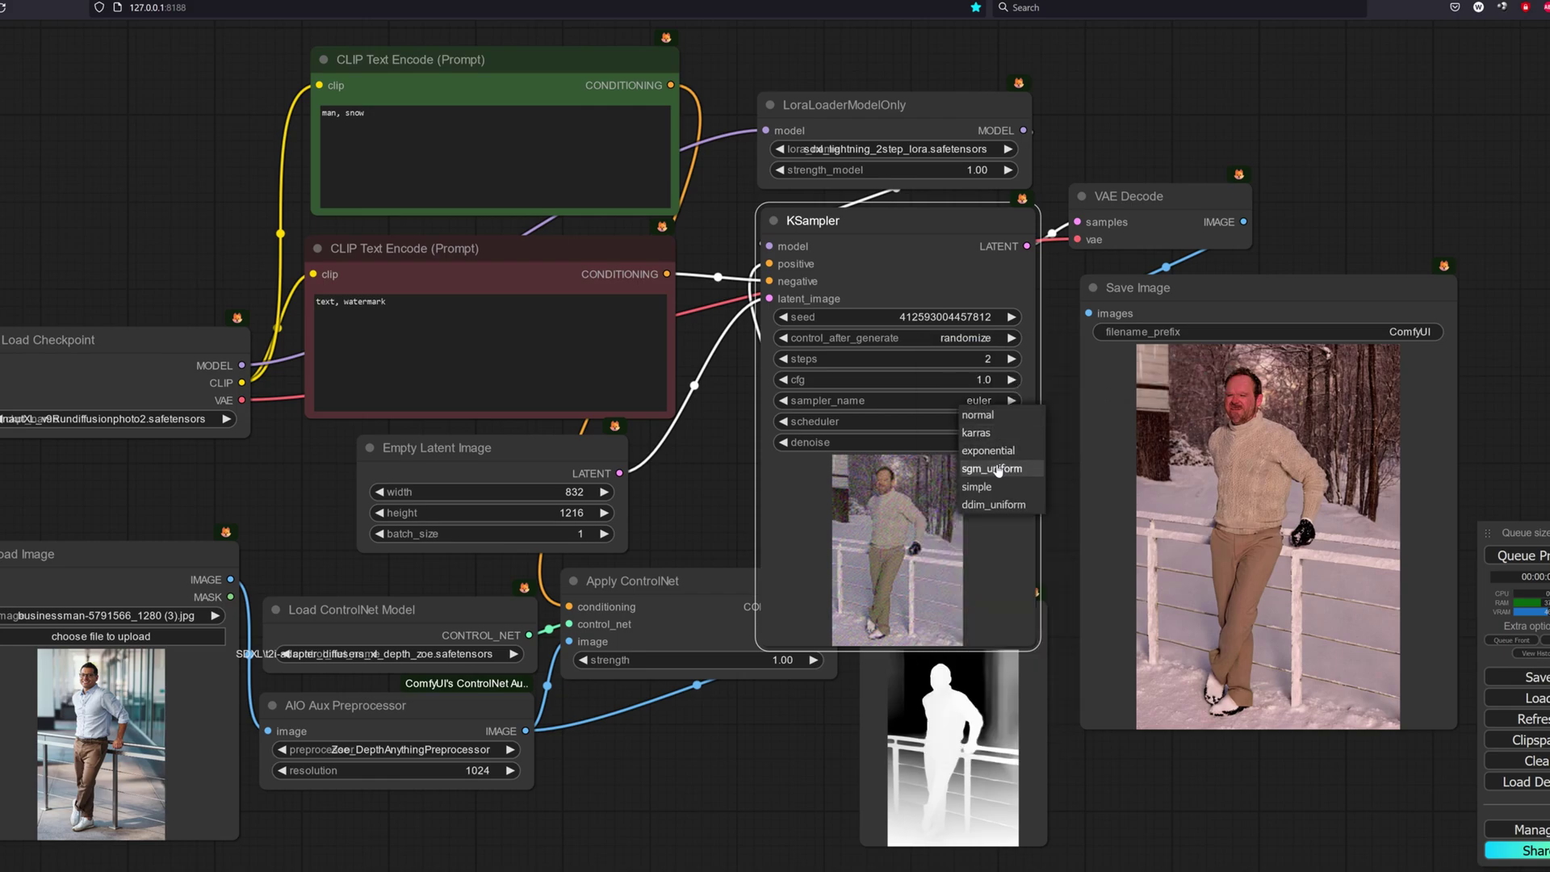
click(991, 469)
Generate three ControlNet images with the 2-step Lightning LoRA and check their execution times in the console.
key(ctrl+Return)
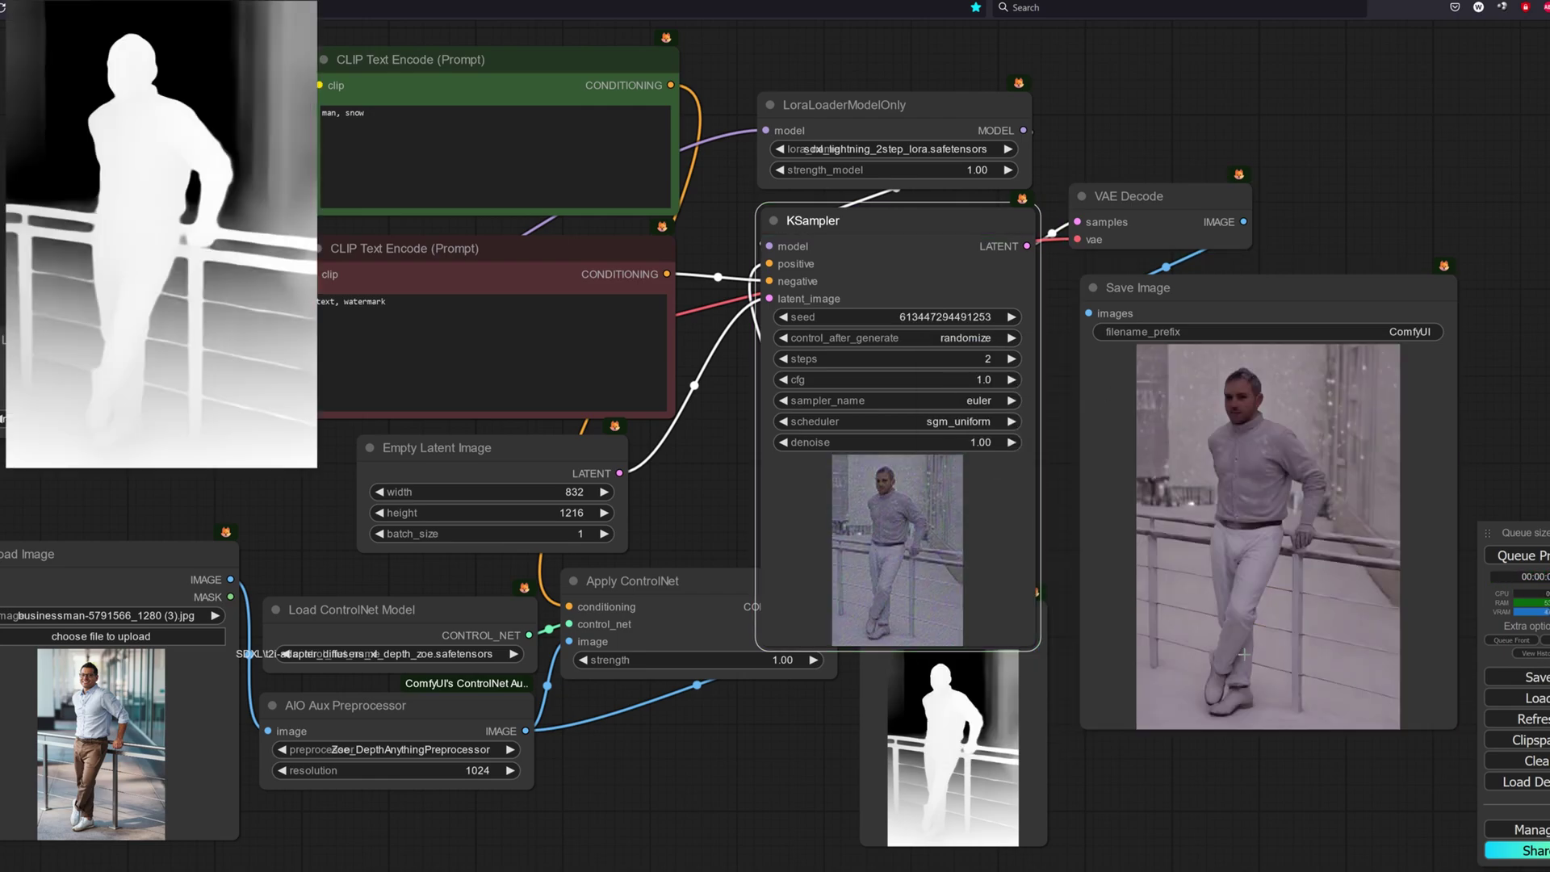
click(1530, 557)
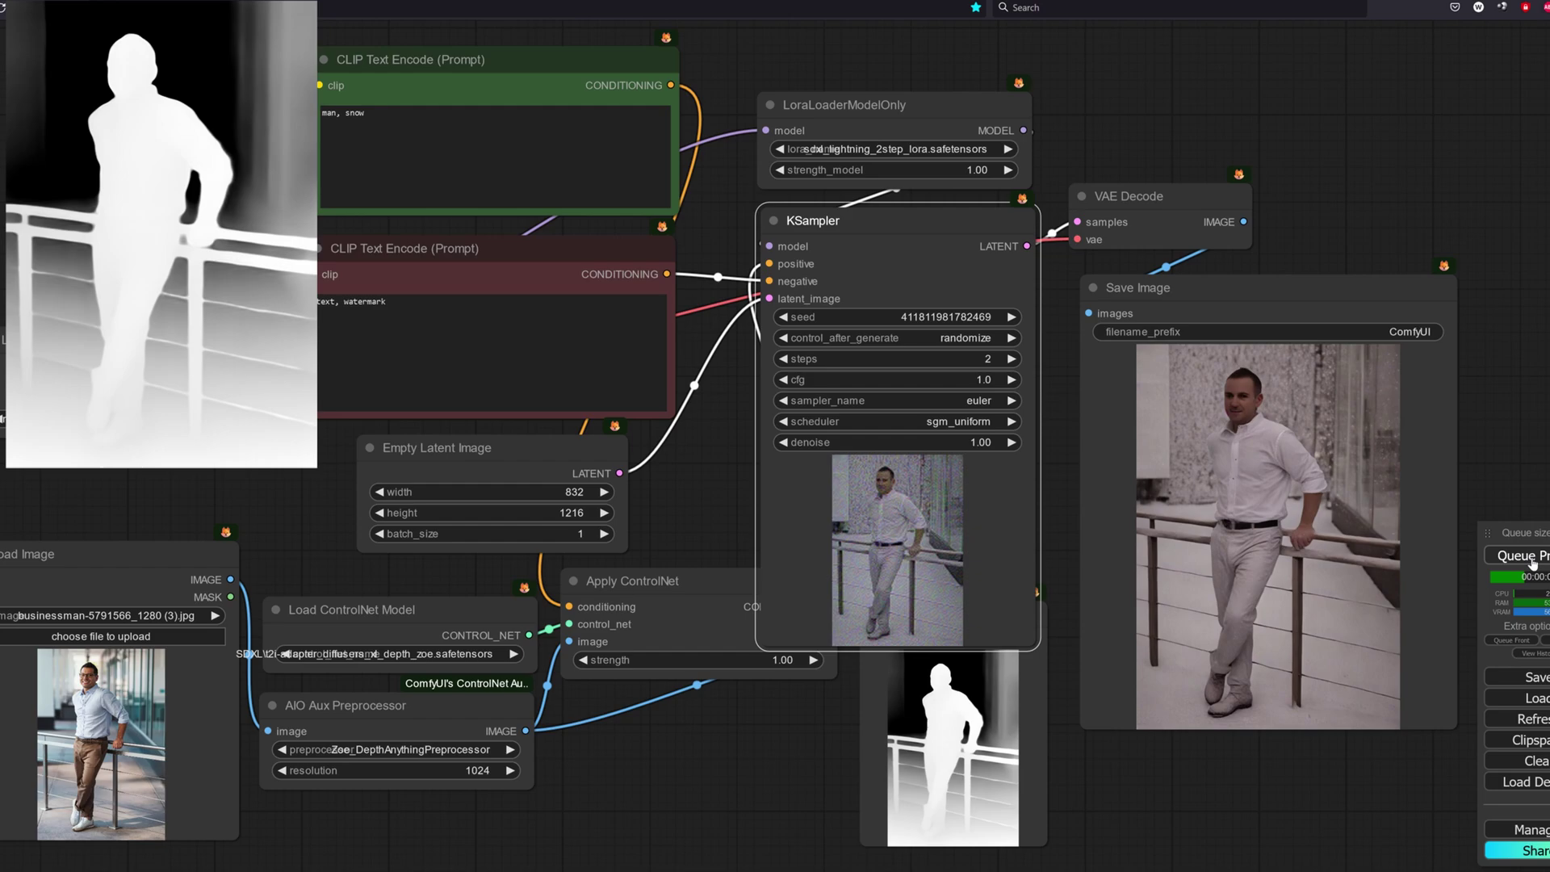
click(1532, 557)
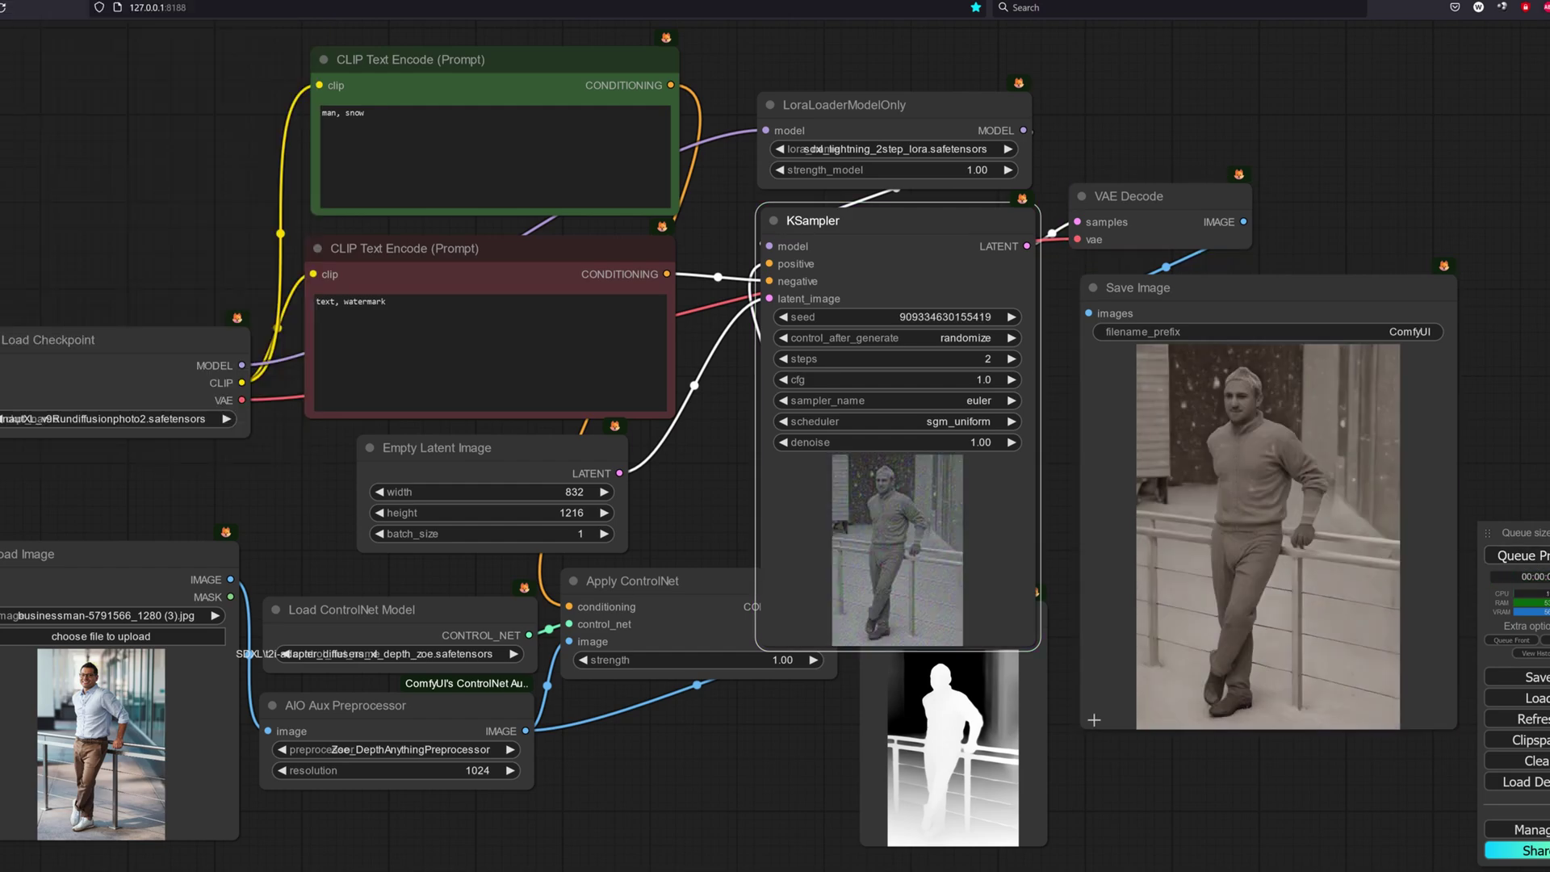
click(1003, 870)
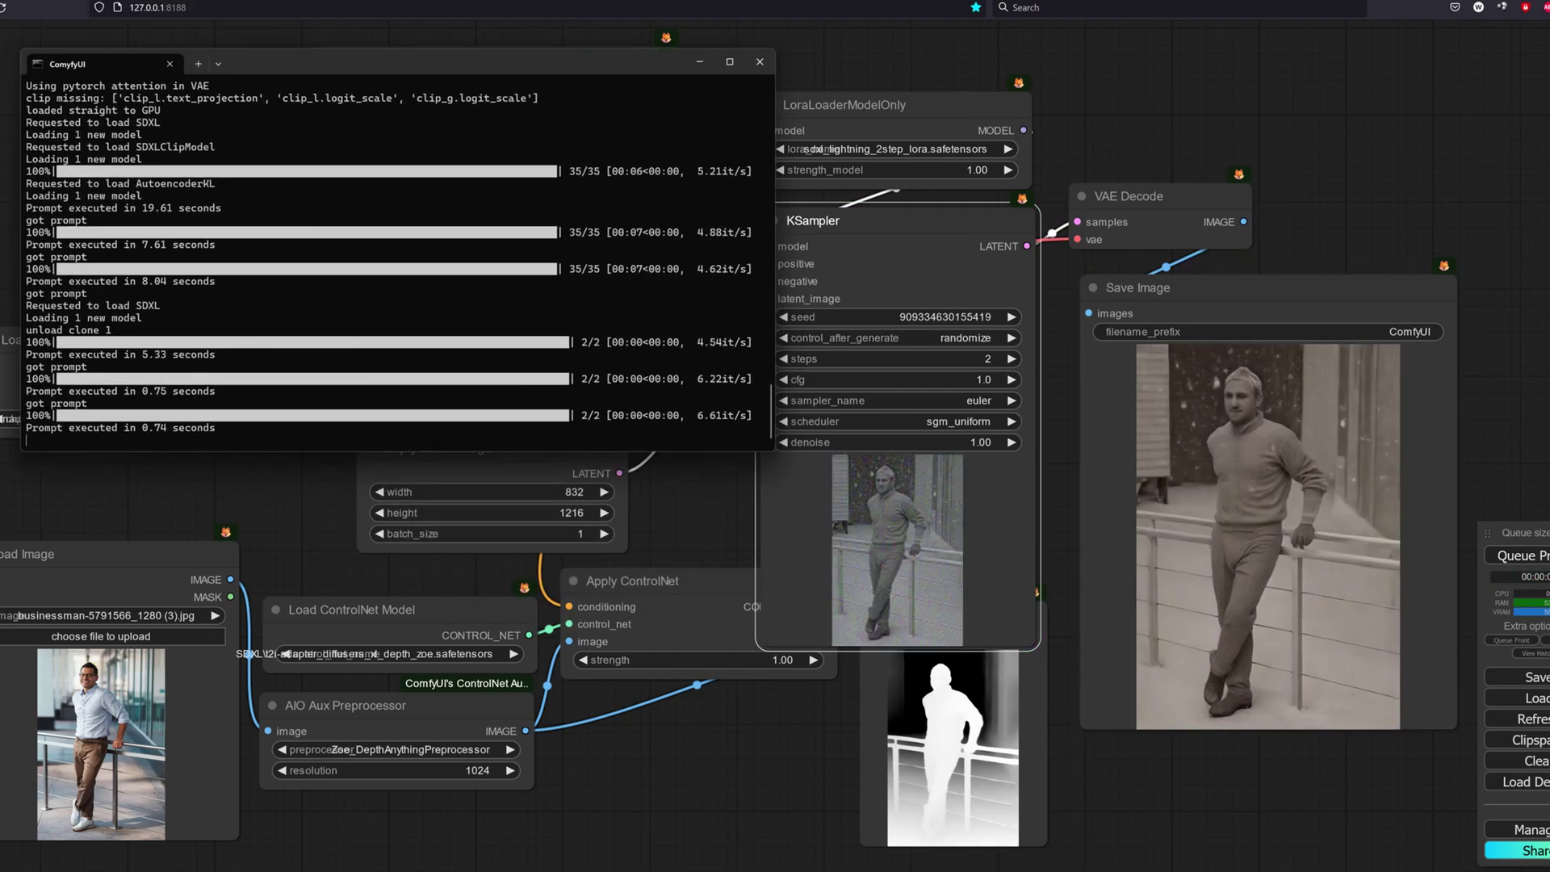
Load sdxl_lightning_4step_lora.safetensors in the LoraLoaderModelOnly node and set the KSampler to 4 steps.
click(896, 149)
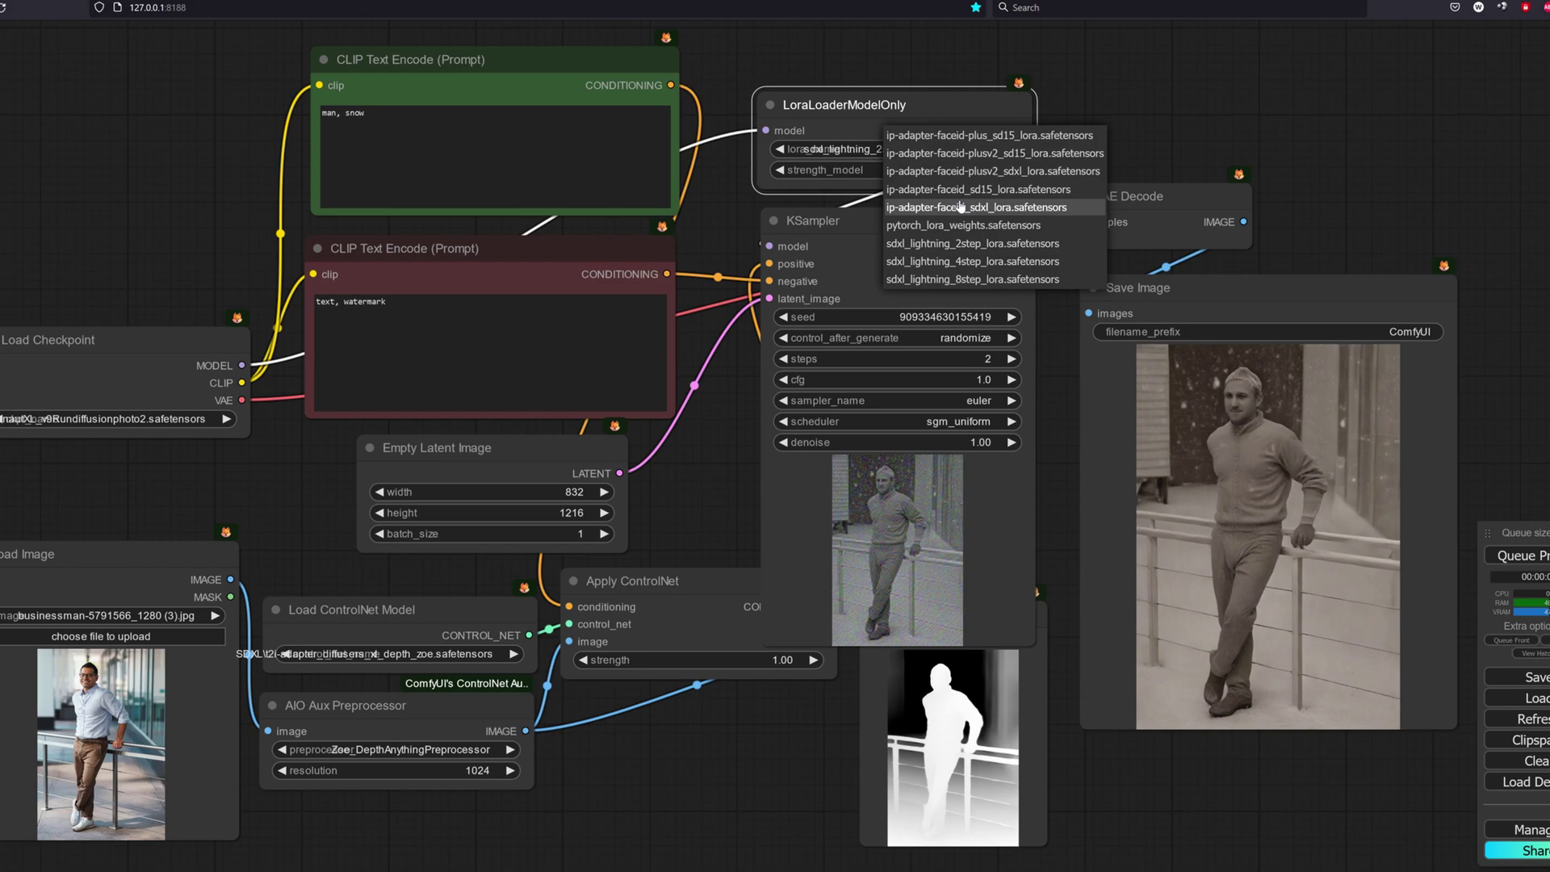
click(973, 261)
click(981, 359)
text(4)
key(Return)
Generate three ControlNet images with the 4-step Lightning LoRA and check their execution times in the console.
key(ctrl+Return)
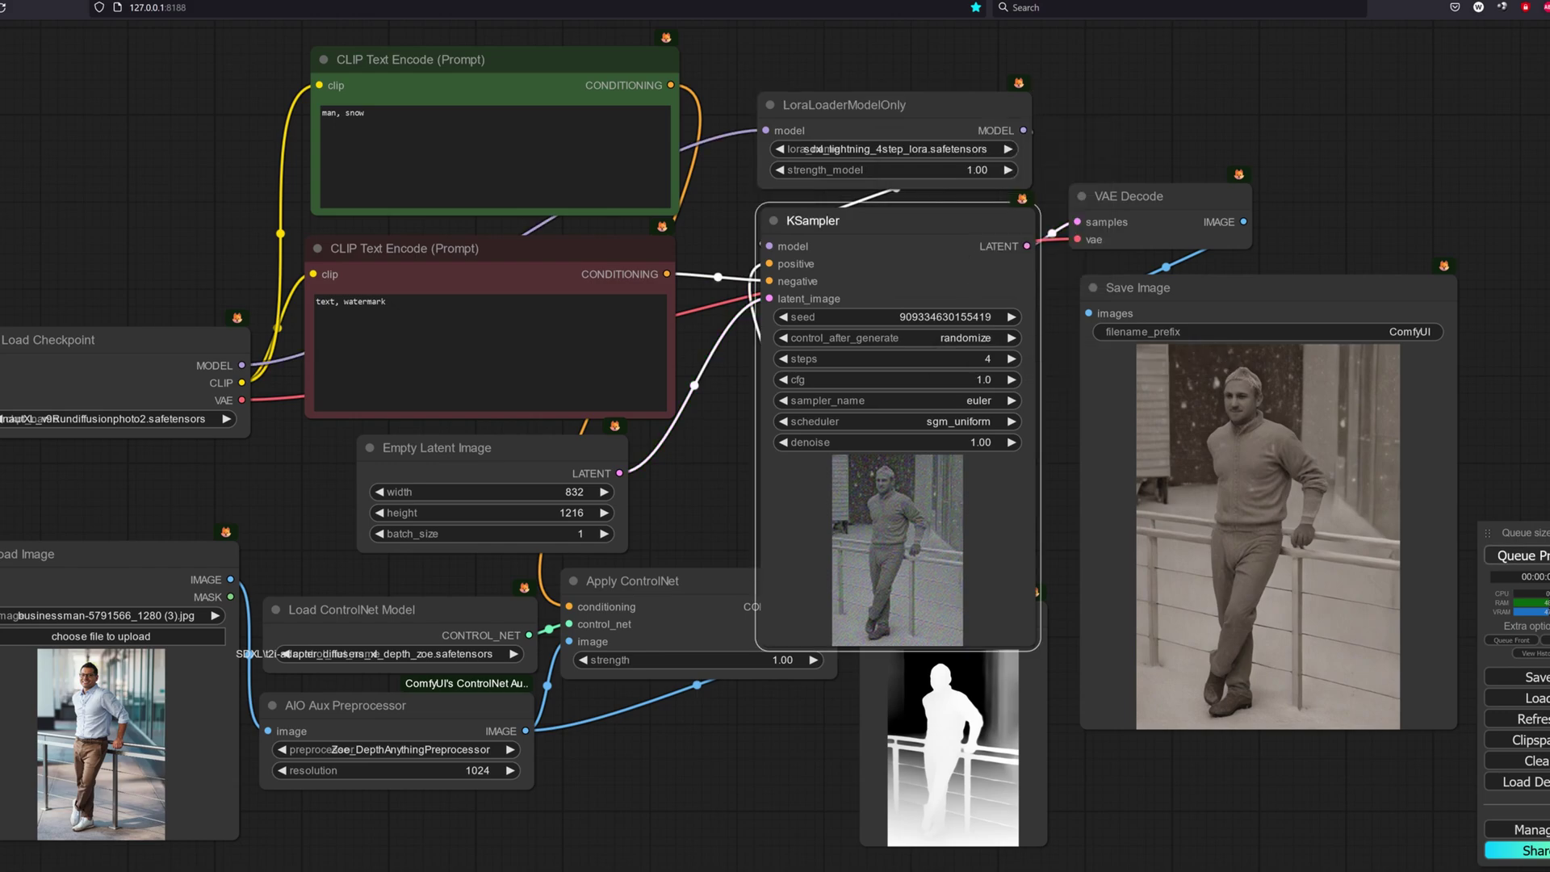
key(ctrl+Return)
key(ctrl+Return)
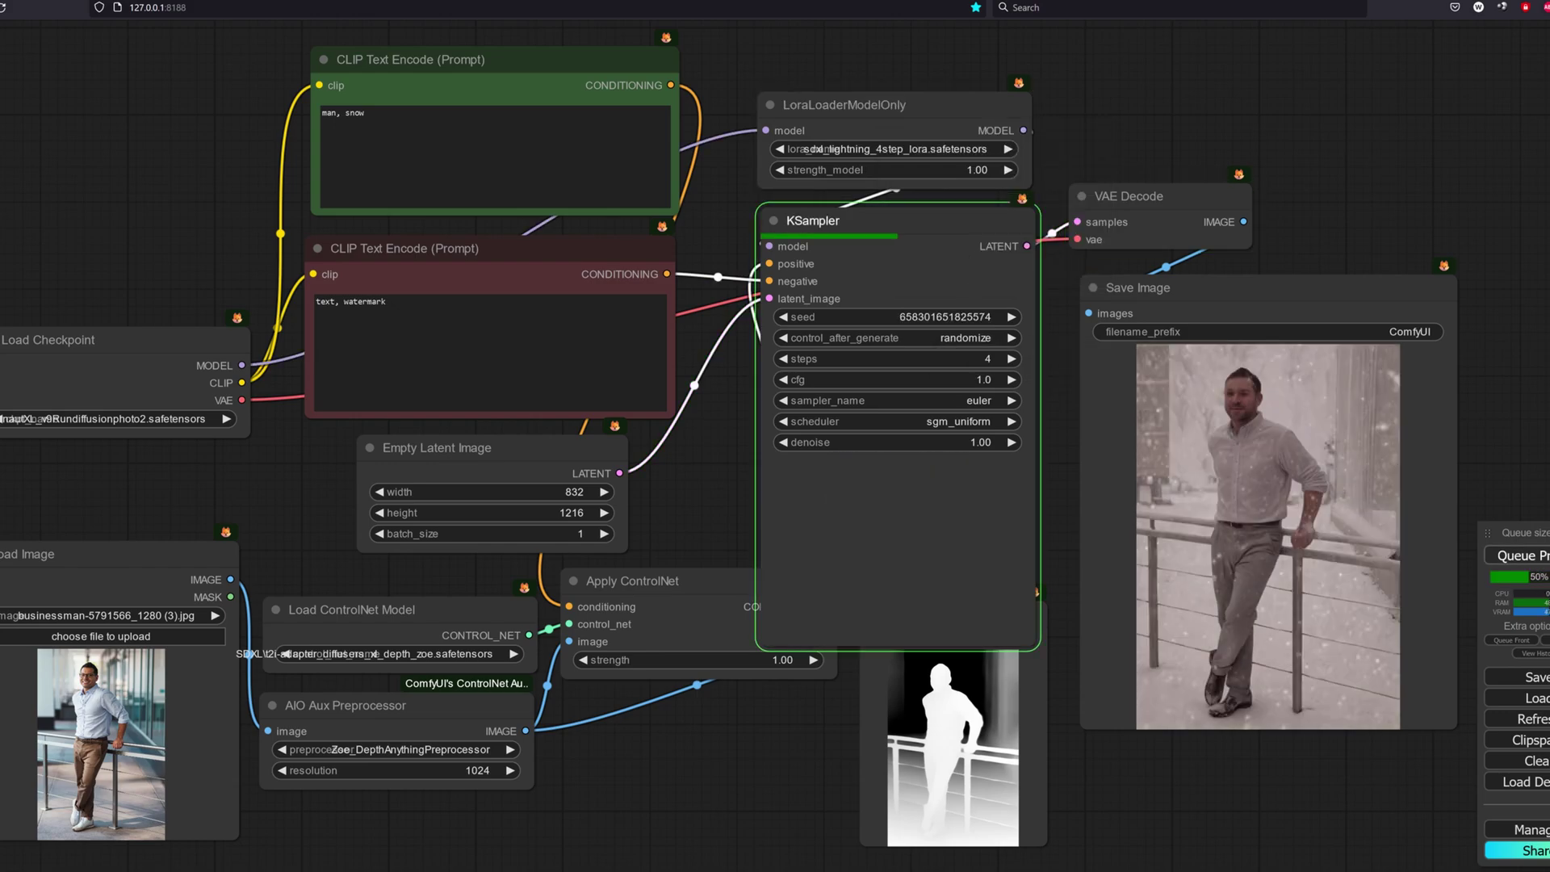
key(alt+Tab)
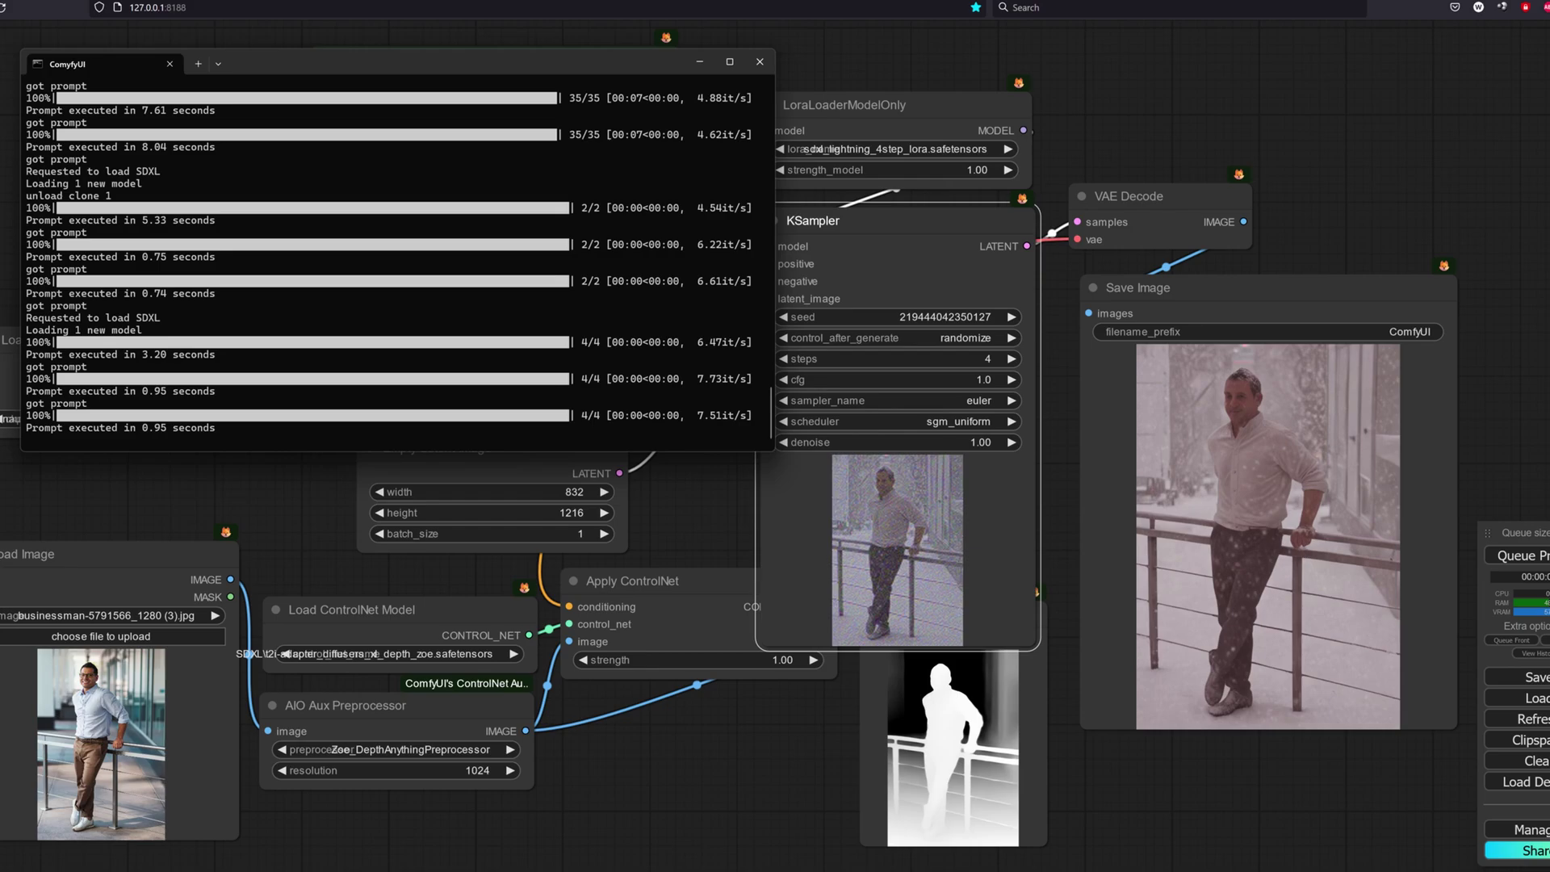
key(alt+Tab)
Load sdxl_lightning_8step_lora.safetensors in the LoraLoaderModelOnly node and set the KSampler to 8 steps.
click(888, 148)
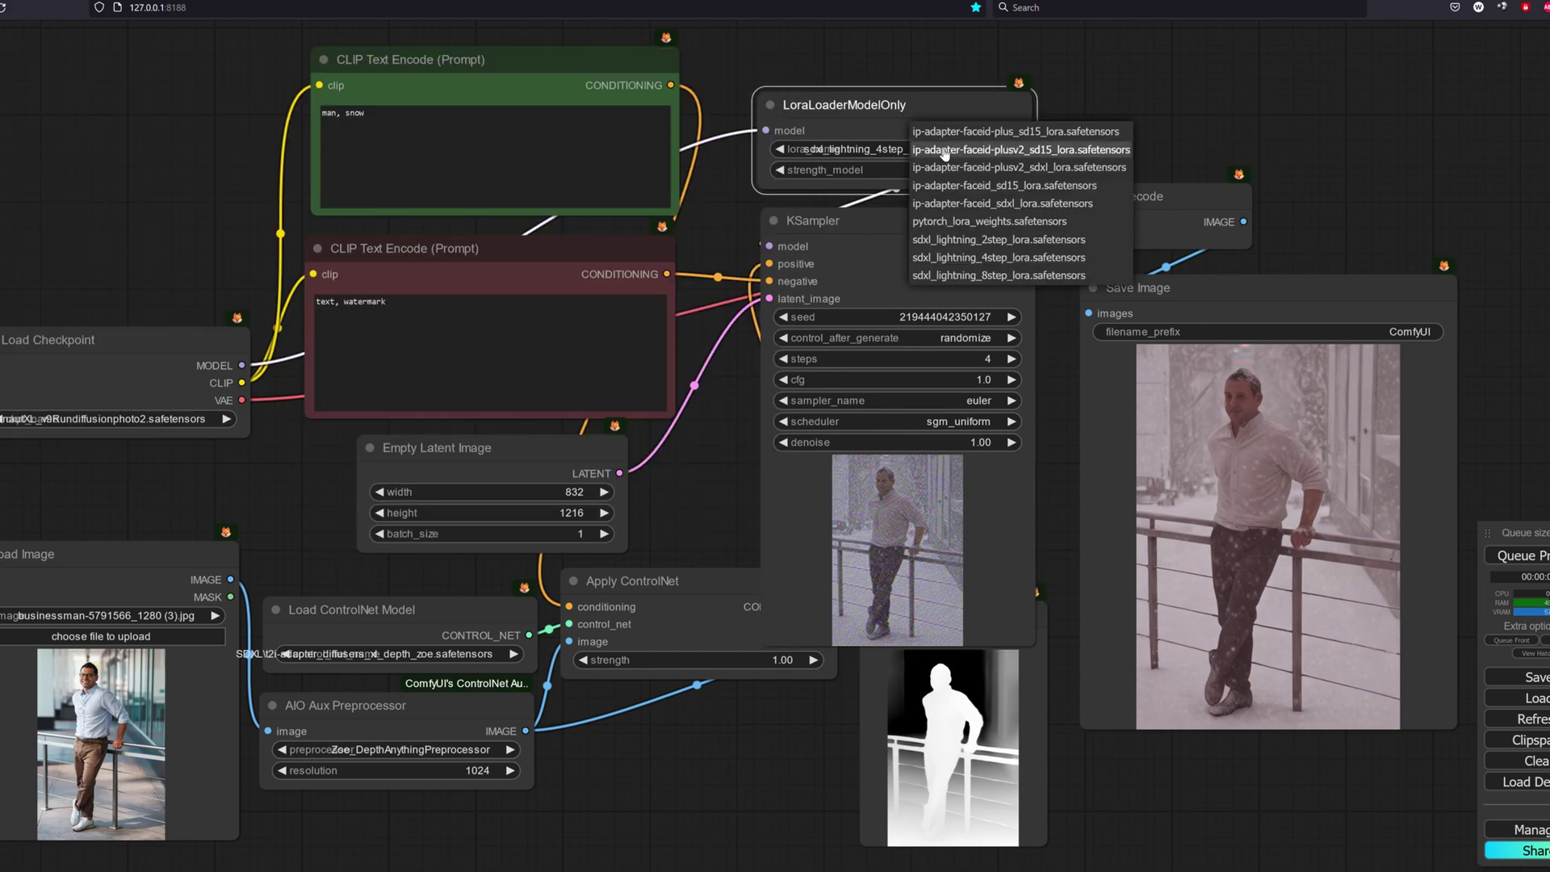
click(977, 282)
click(975, 357)
key(Return)
Generate three ControlNet images with the 8-step Lightning LoRA and check their execution times in the console.
key(ctrl+Return)
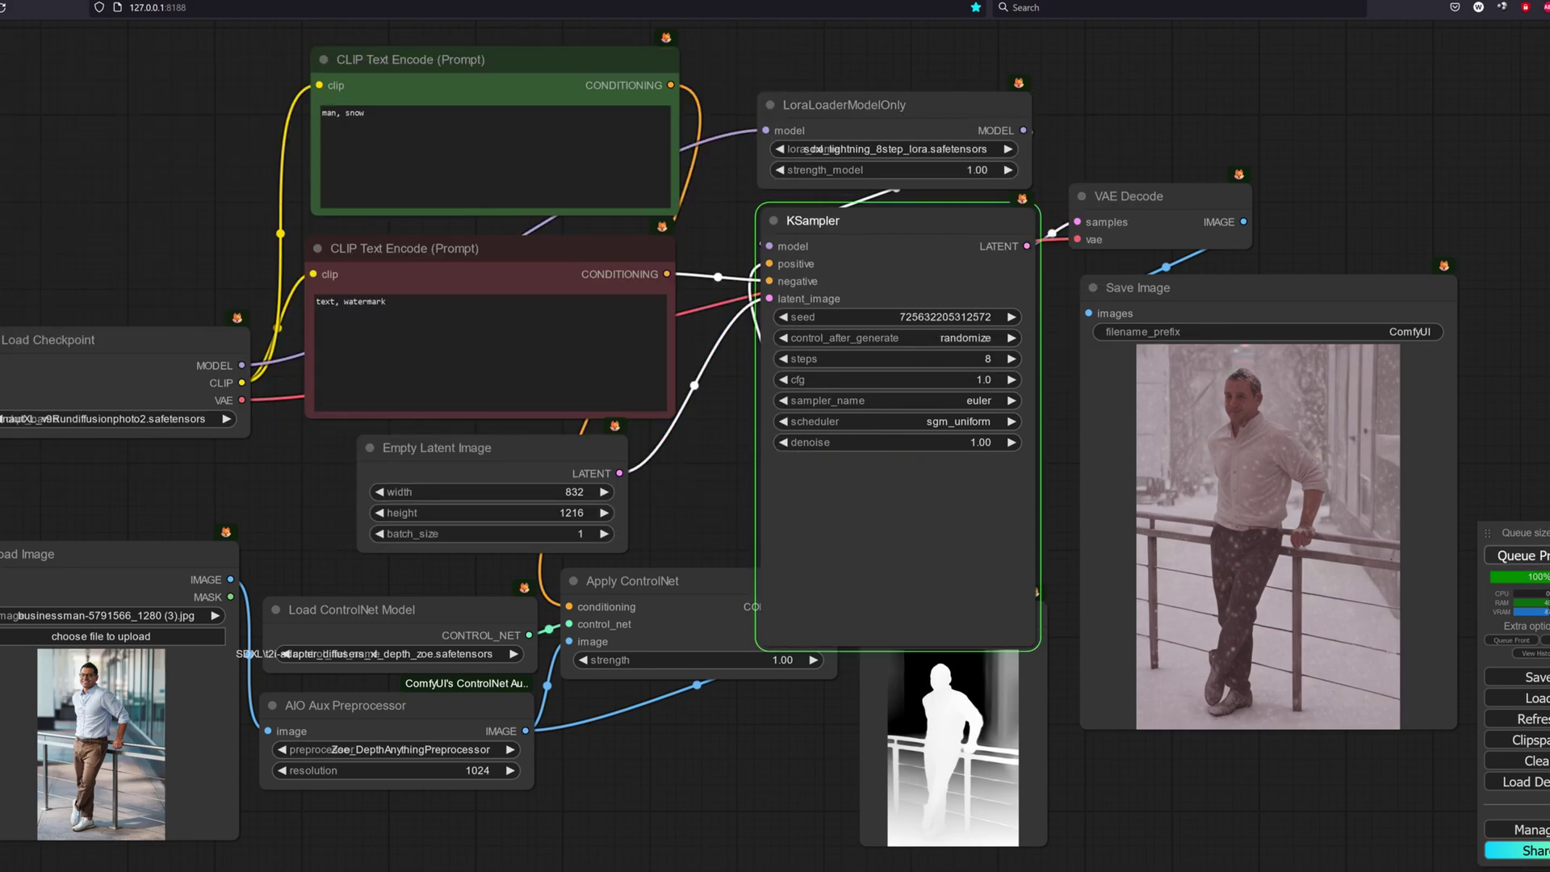
key(ctrl+Return)
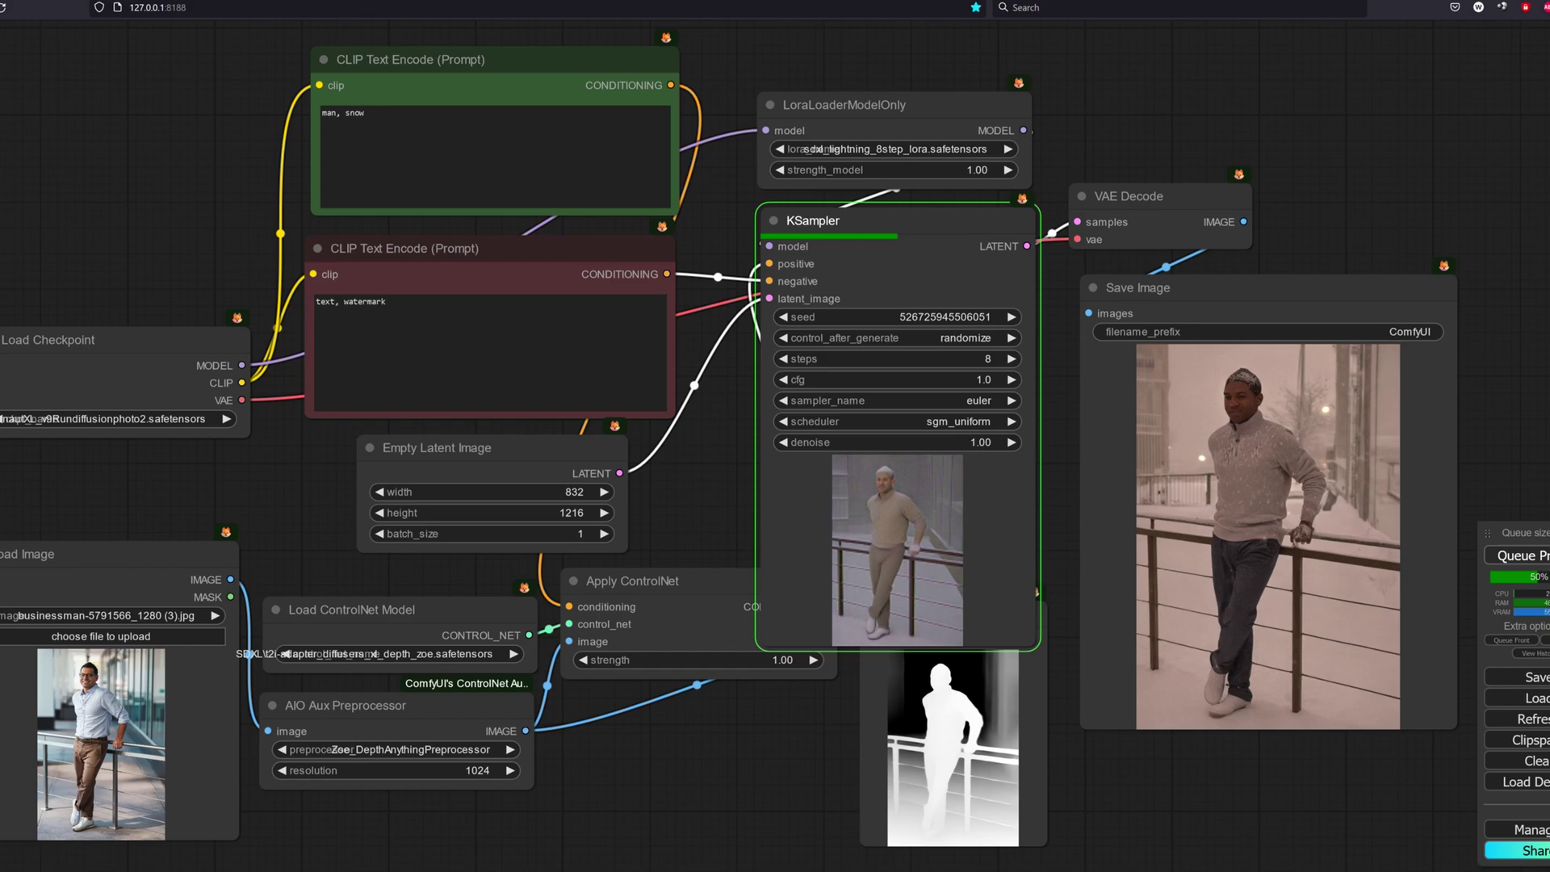
key(alt+Tab)
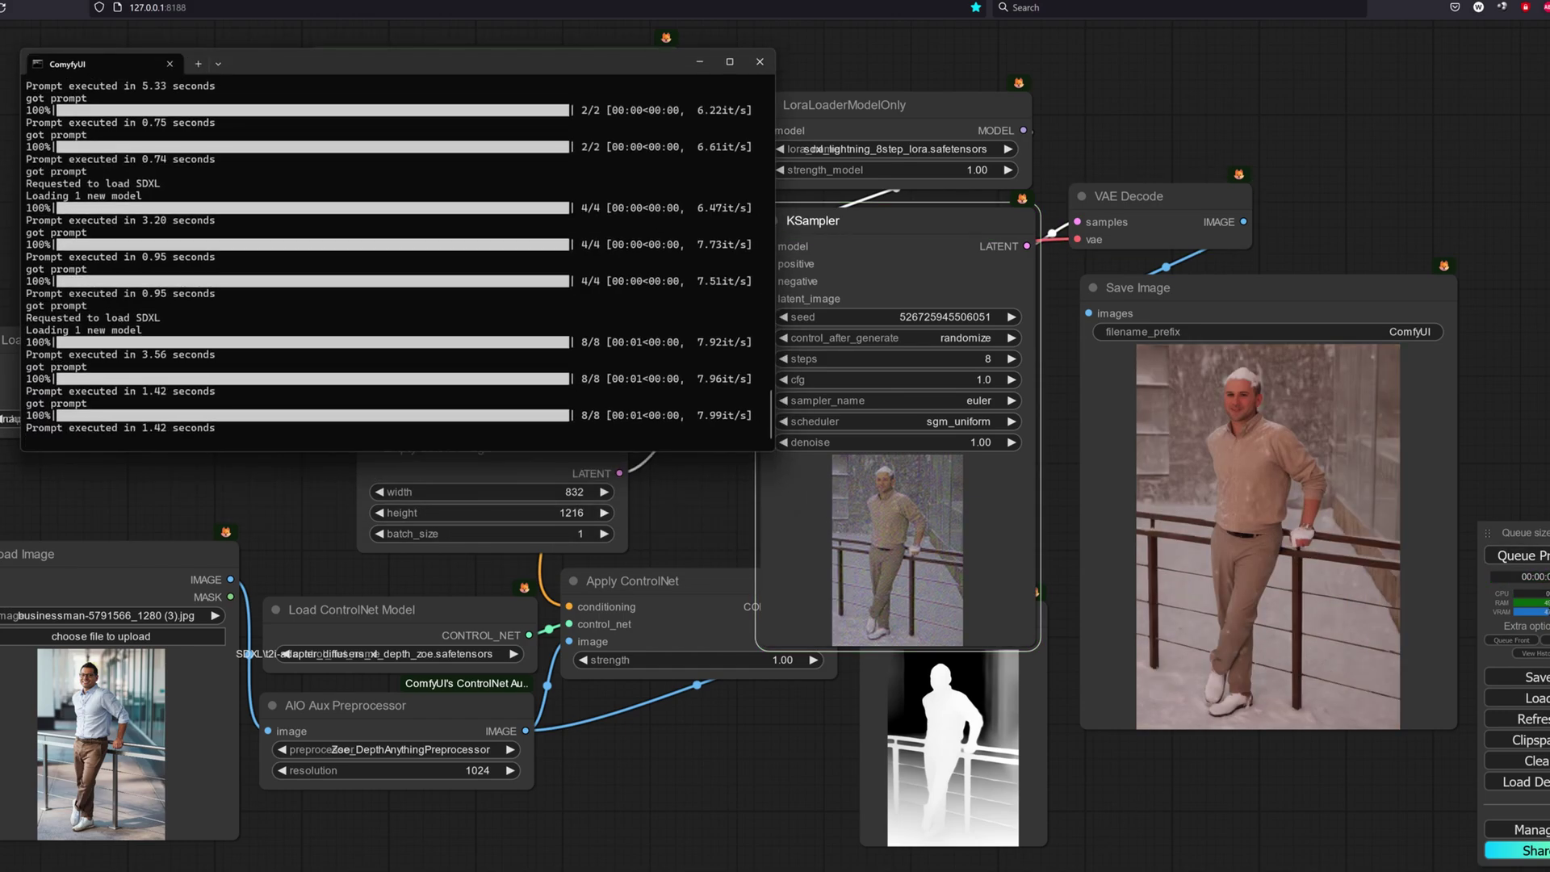
key(alt+Tab)
Load the juggernautXL_v9Rdphoto2Lightning.safetensors checkpoint and bypass the LoraLoaderModelOnly node.
click(39, 425)
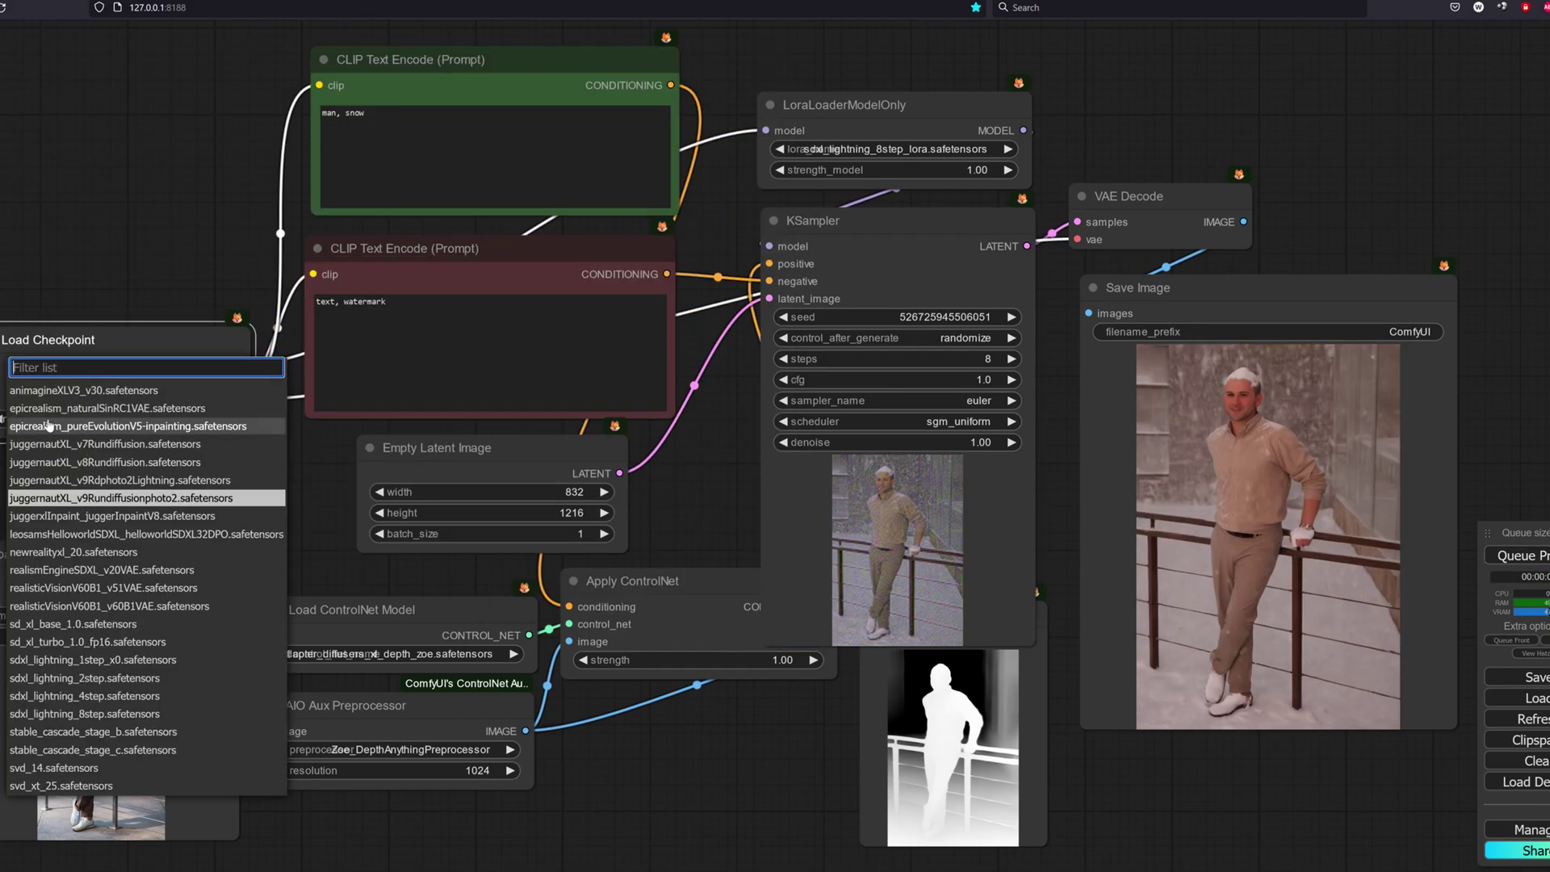
click(120, 483)
click(888, 124)
key(ctrl+b)
Set the KSampler to 6 steps with the dpmpp_sde sampler and the karras scheduler.
click(981, 358)
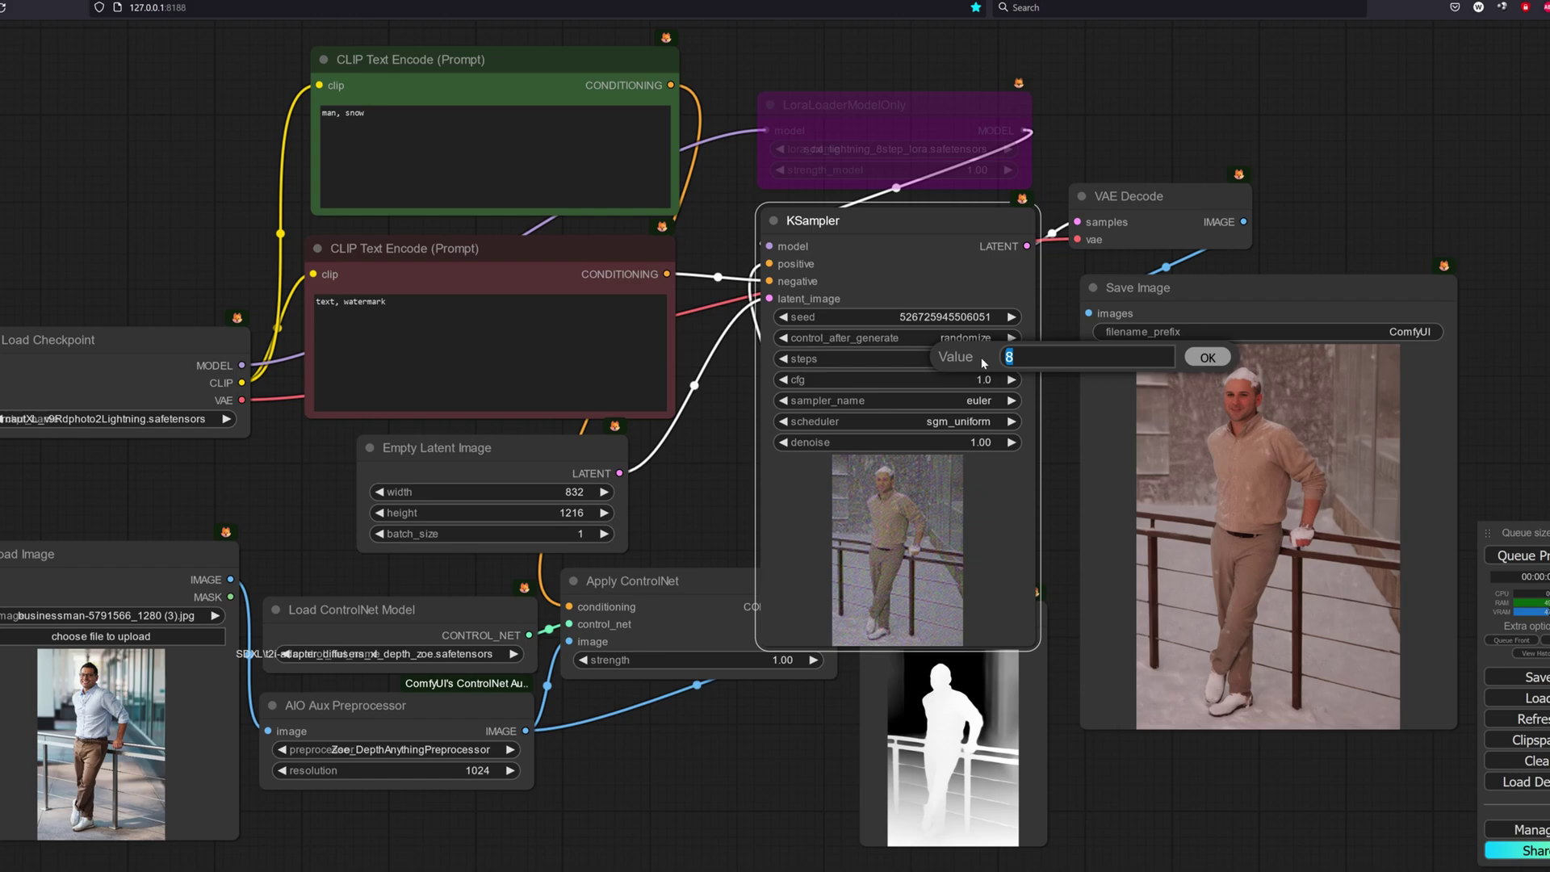
text(6)
key(Return)
click(965, 402)
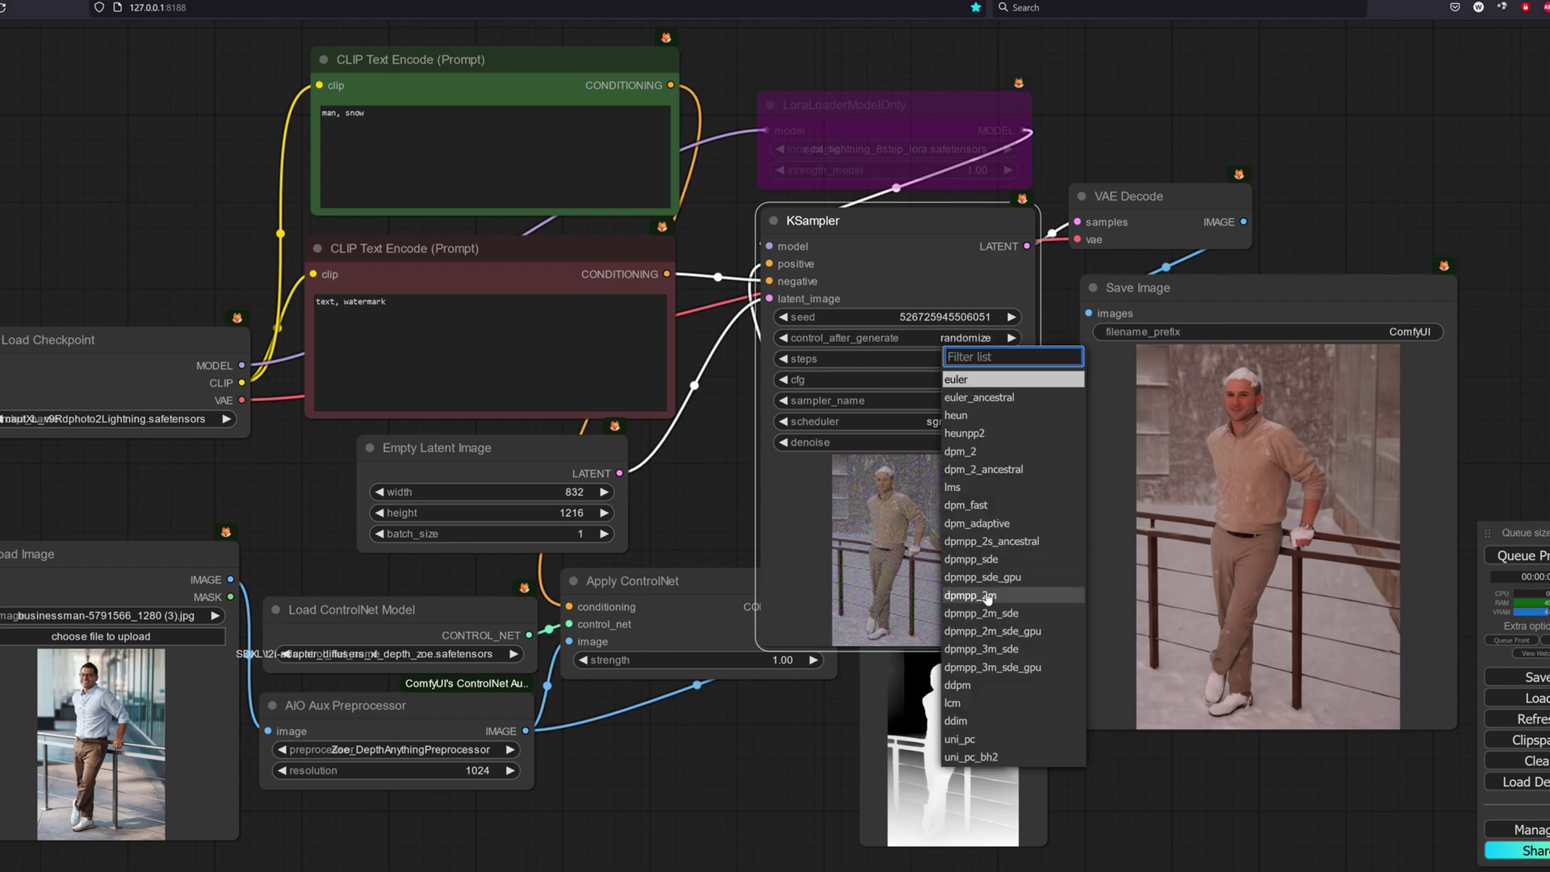
click(973, 565)
click(951, 420)
click(957, 429)
Generate ControlNet images with the Juggernaut Lightning checkpoint at cfg 1.0 and check the console timings.
click(1503, 557)
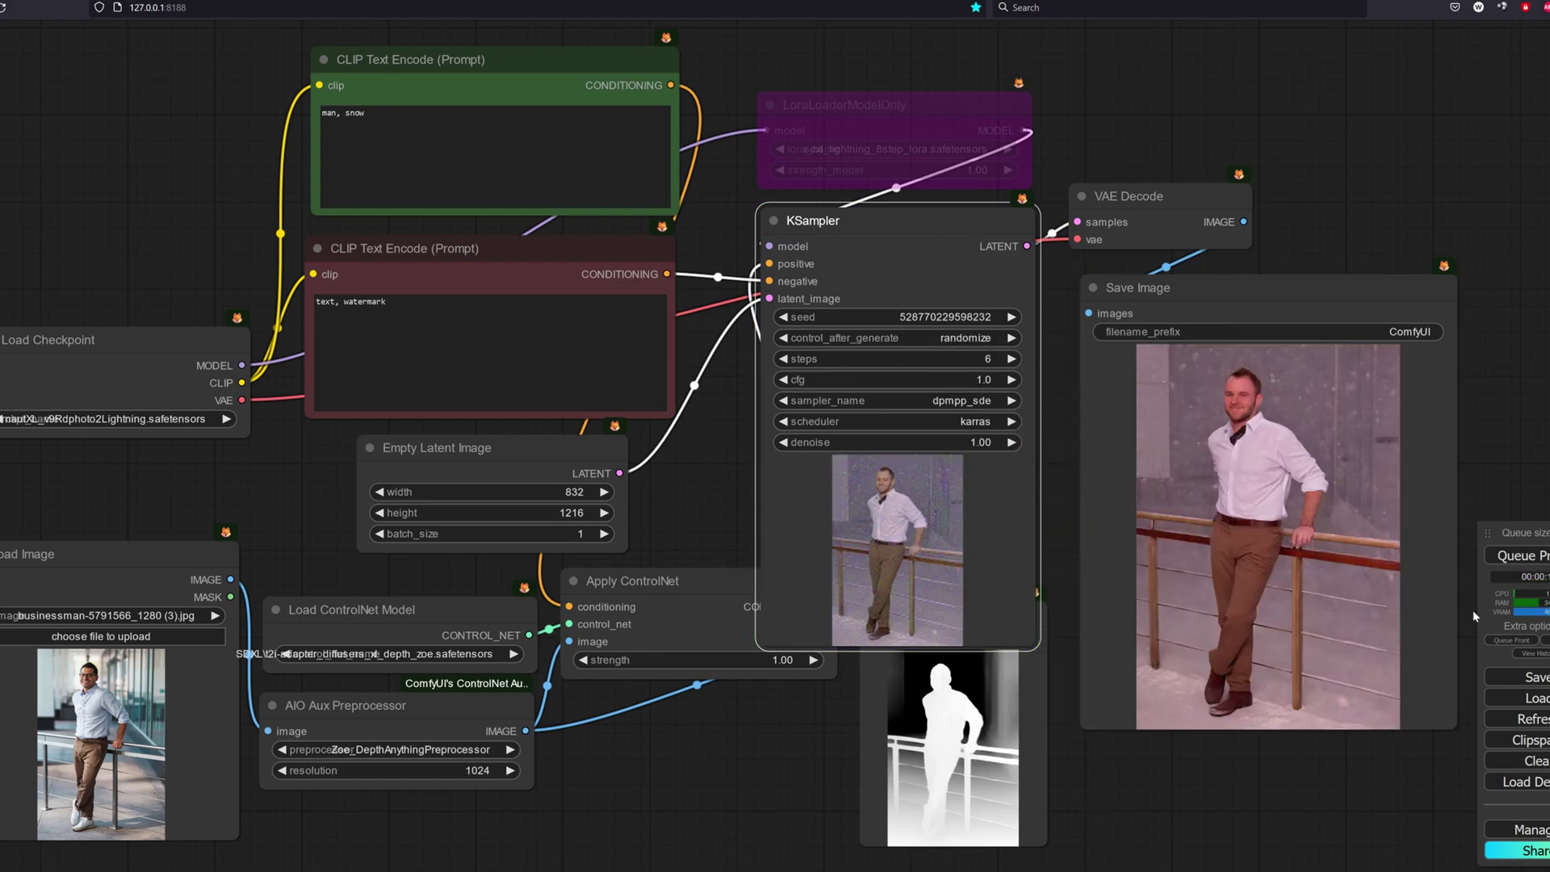
click(1503, 565)
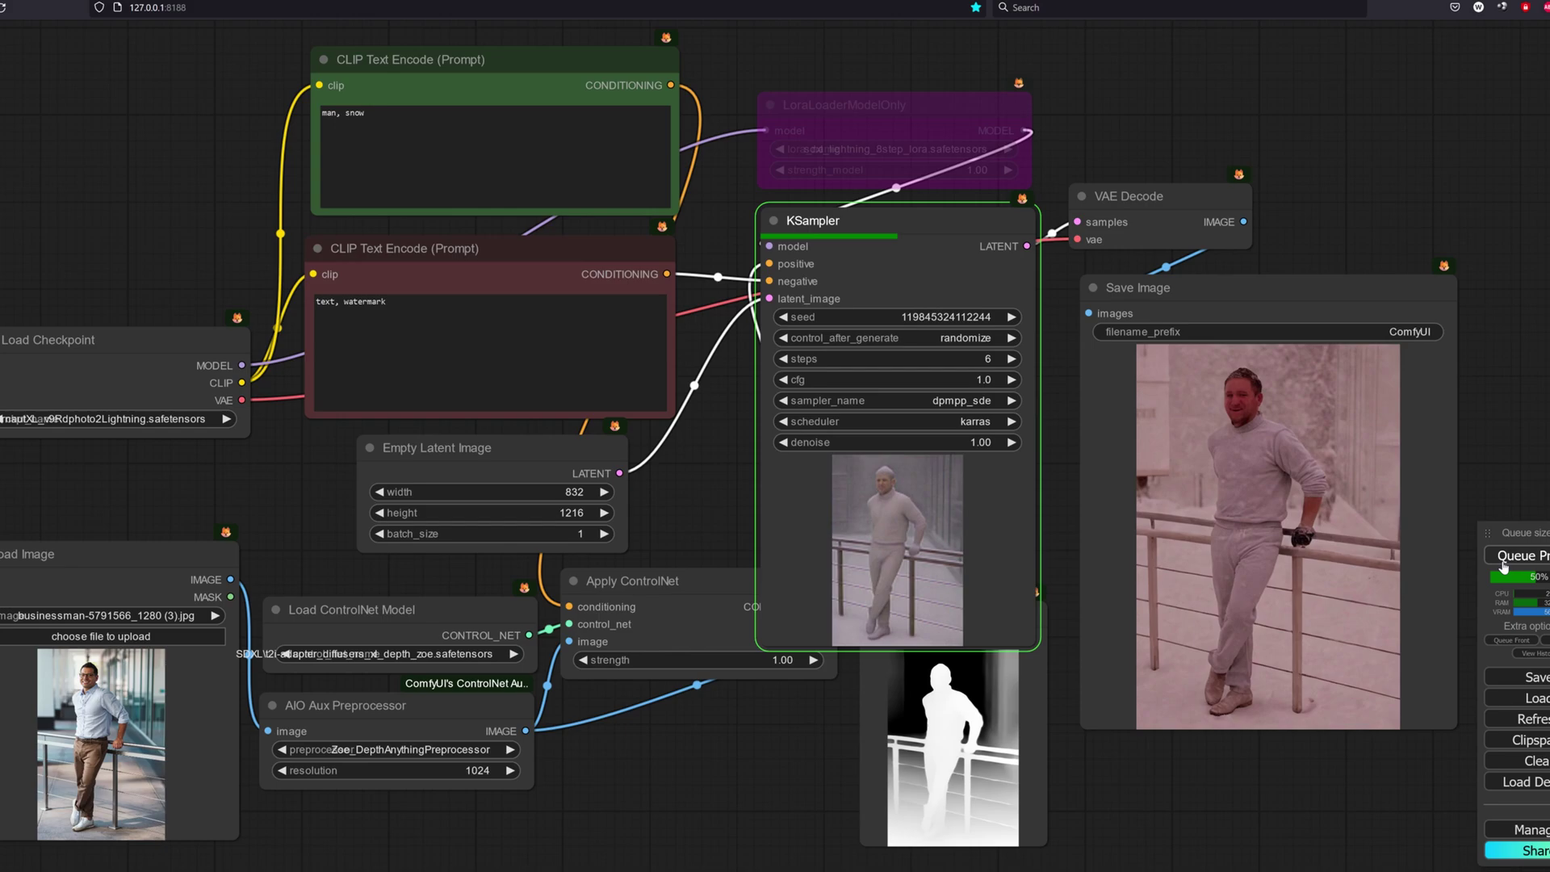
click(1001, 871)
click(1001, 871)
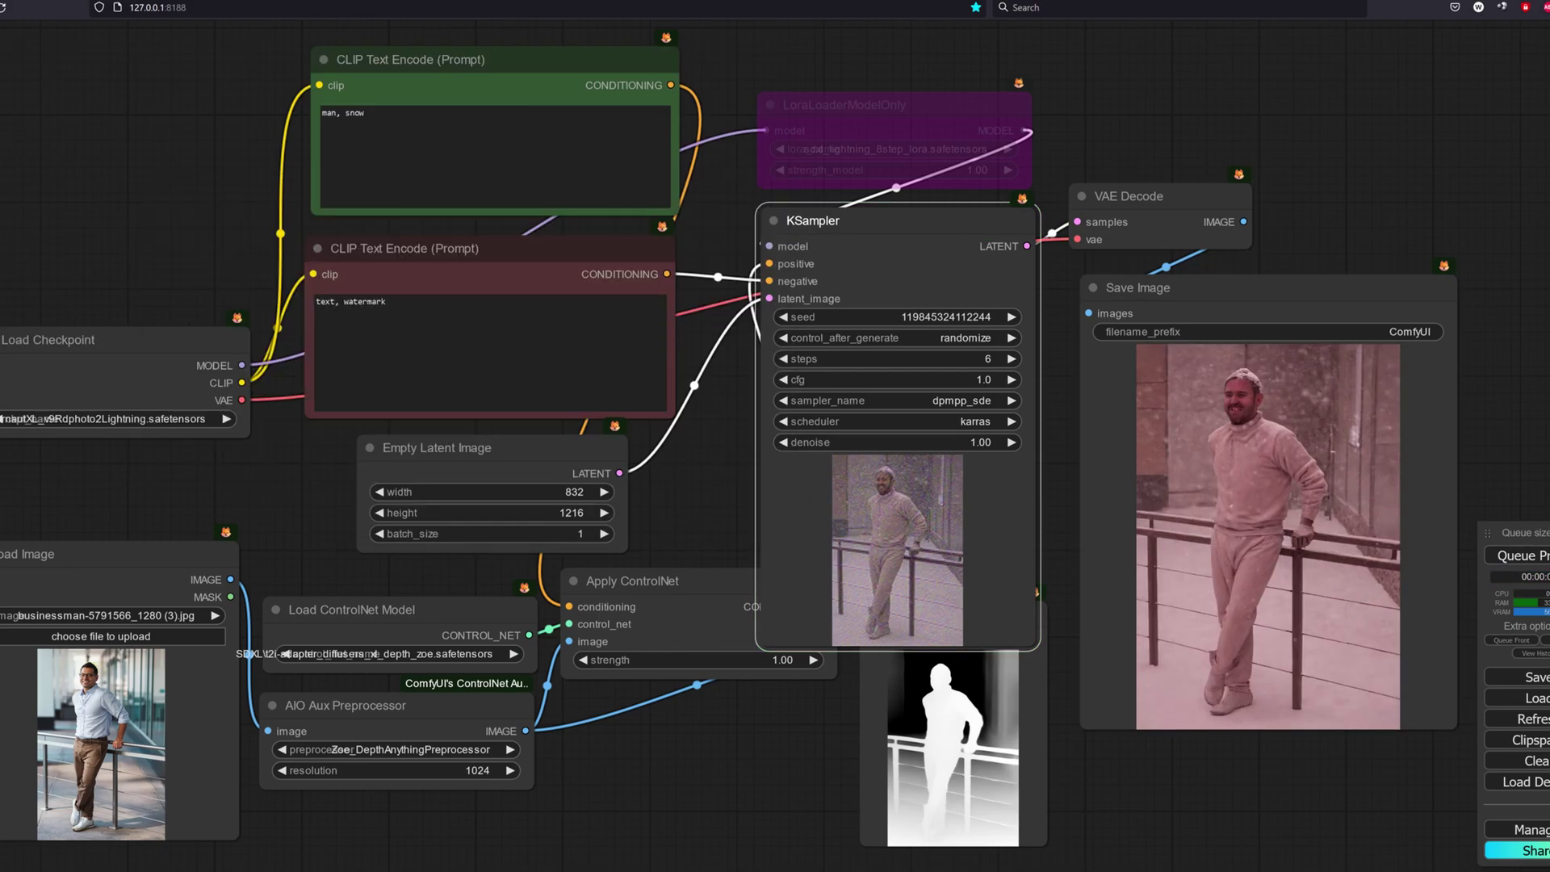
Raise the KSampler's cfg to 2.0, generate more ControlNet images with the Lightning checkpoint and check the console timings.
click(1508, 559)
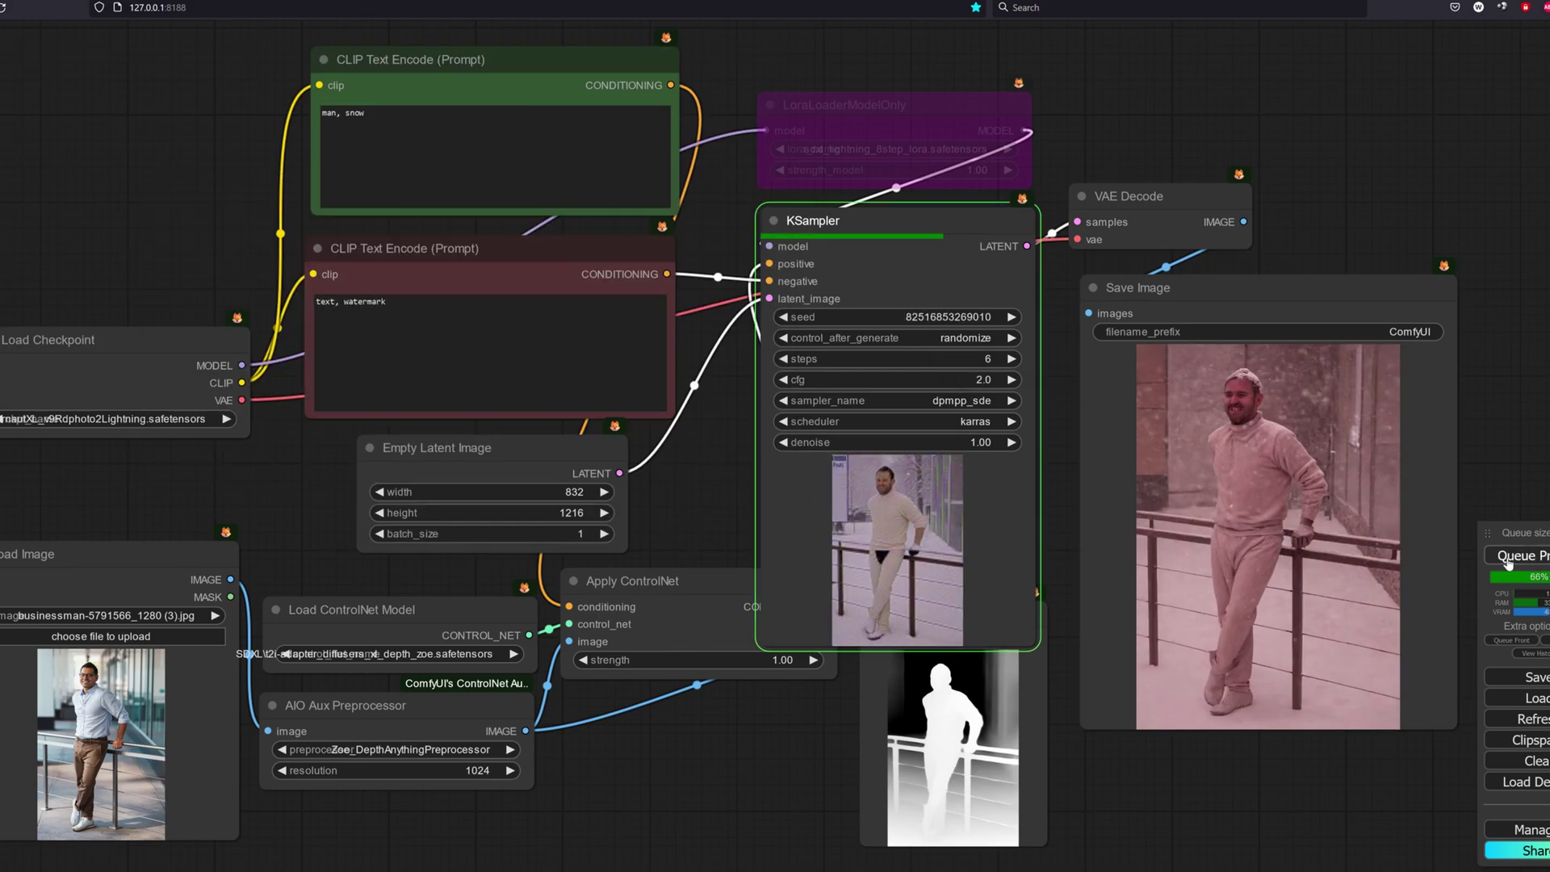
click(1510, 558)
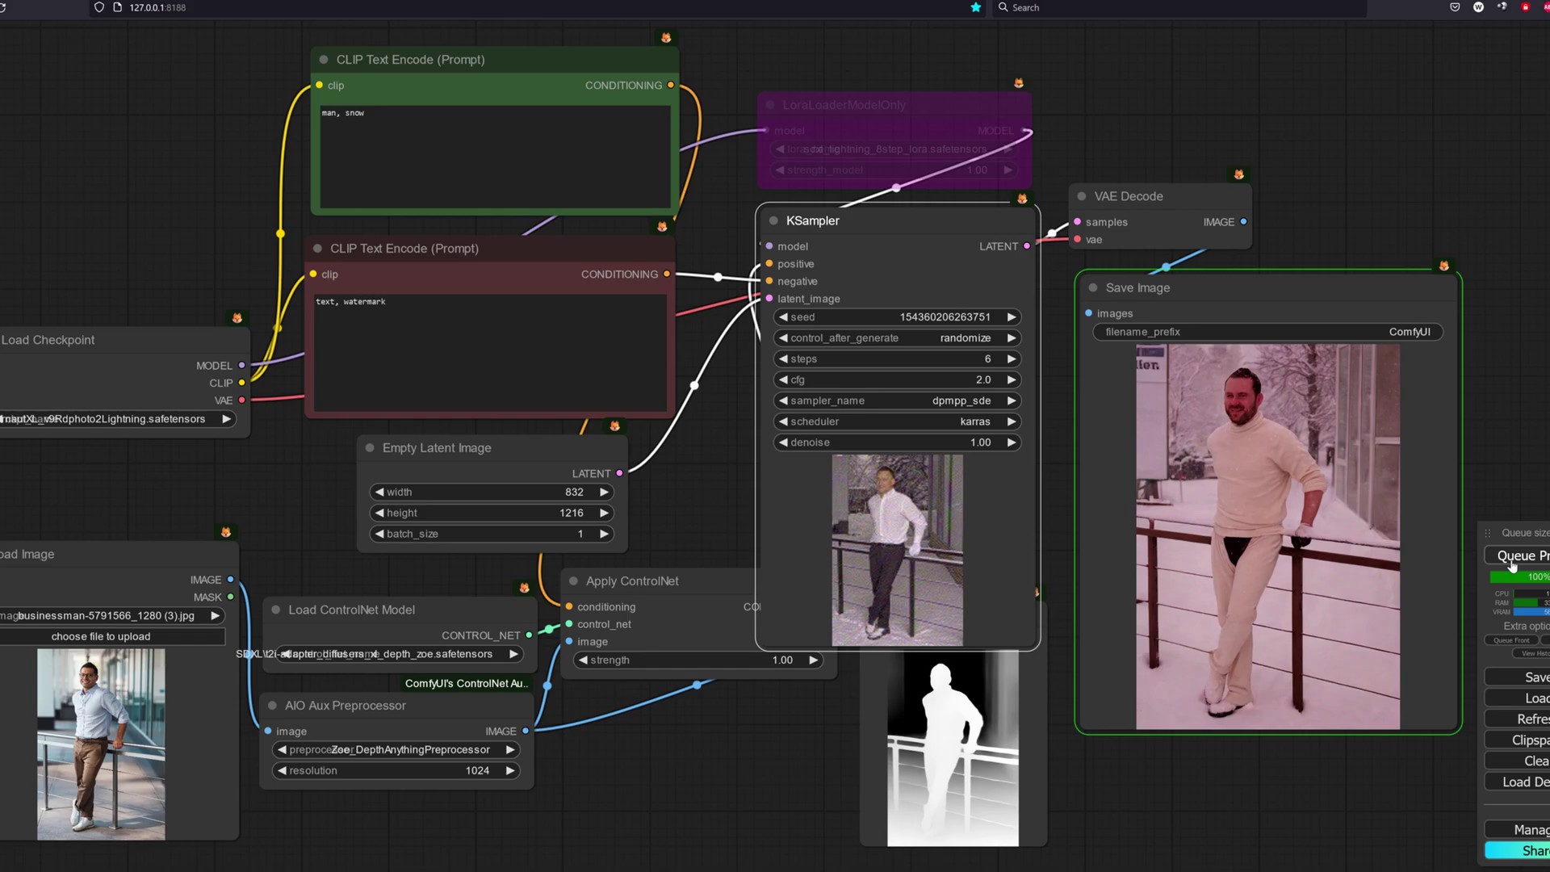
key(alt+Tab)
key(alt+Tab)
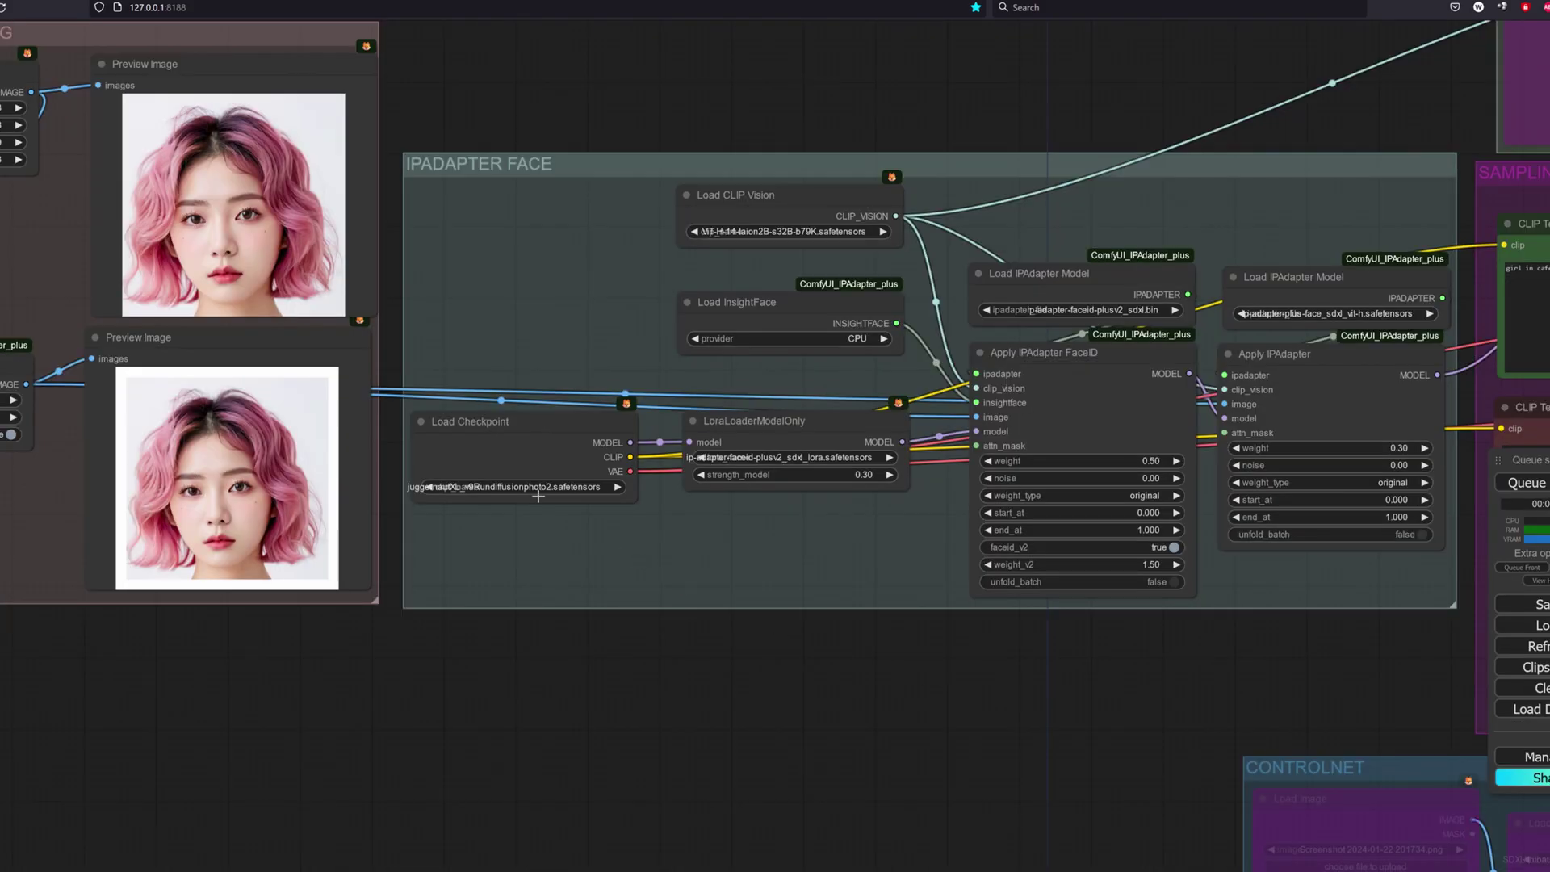
Examine the checkpoint, IPAdapter, prompt and KSampler settings of the IPAdapter face workflow.
click(524, 486)
click(565, 576)
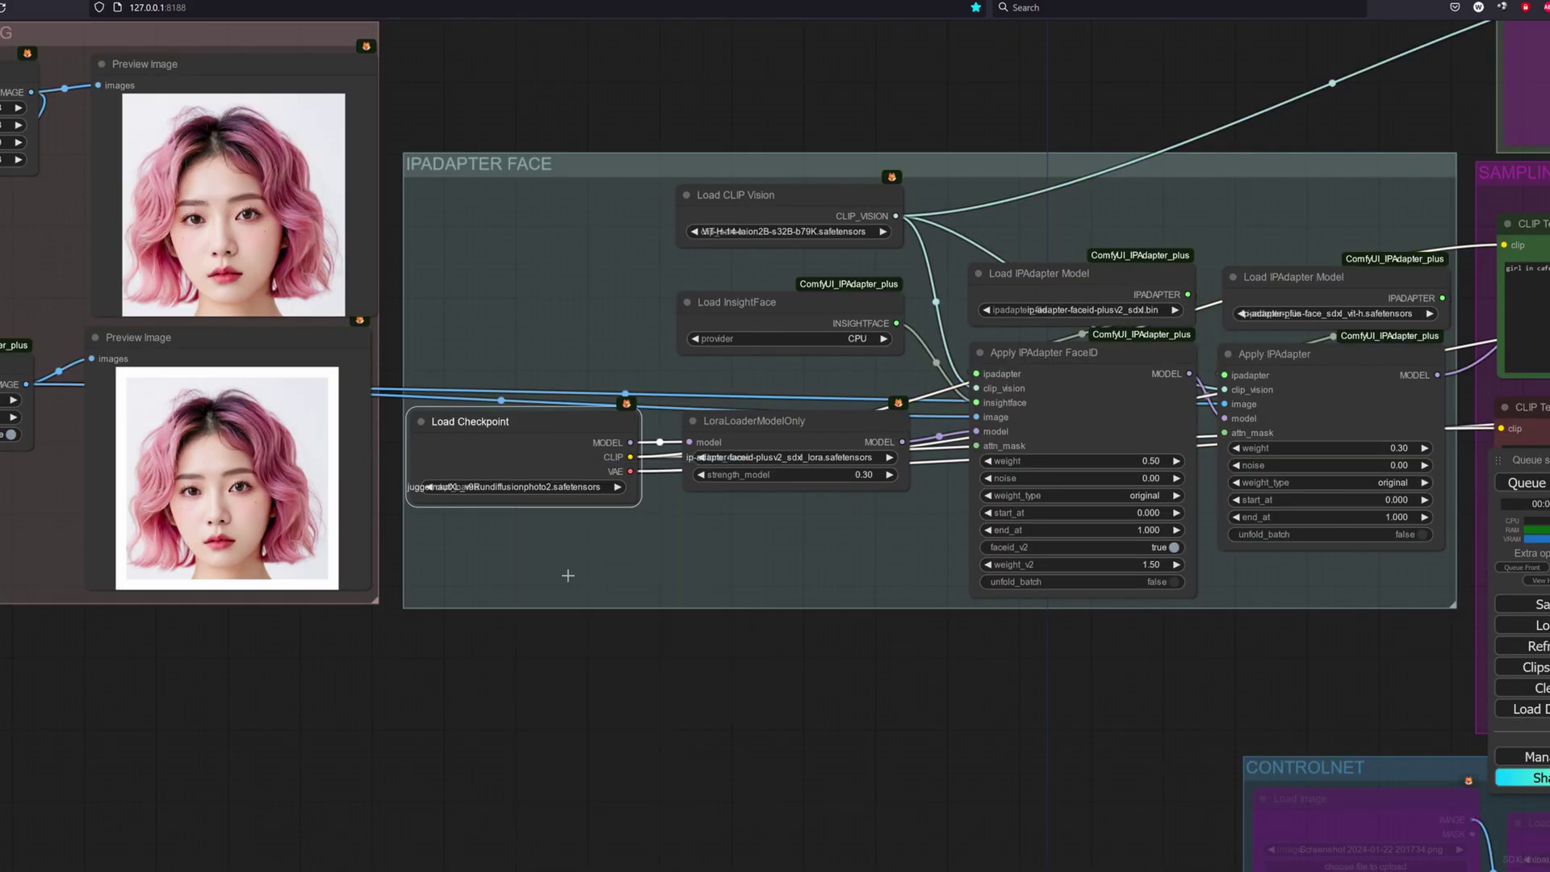
drag(1317, 677, 318, 644)
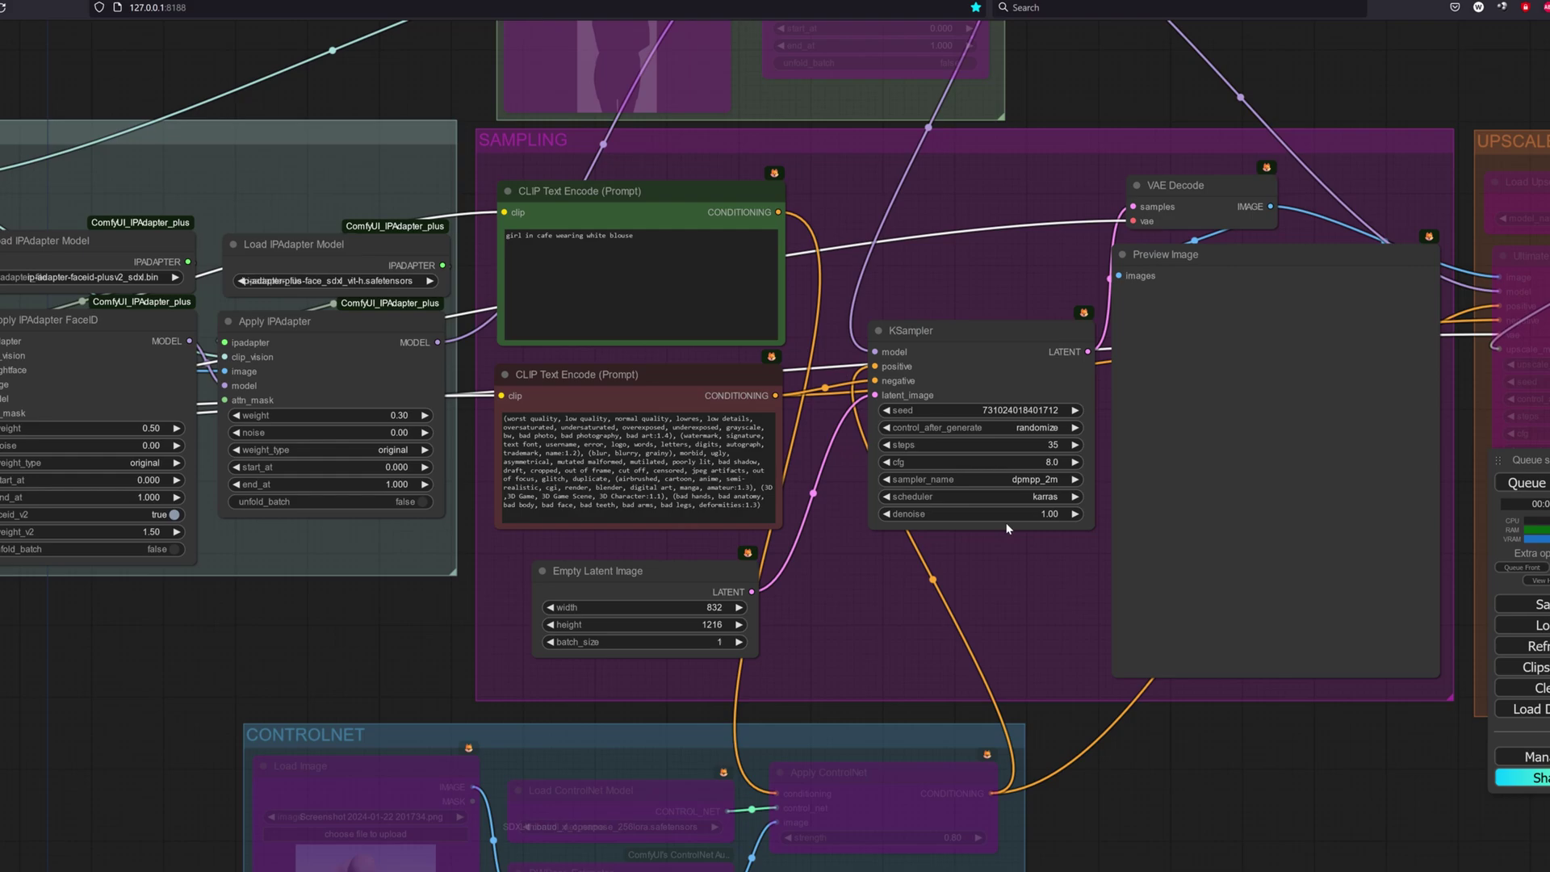
click(499, 253)
key(ctrl+a)
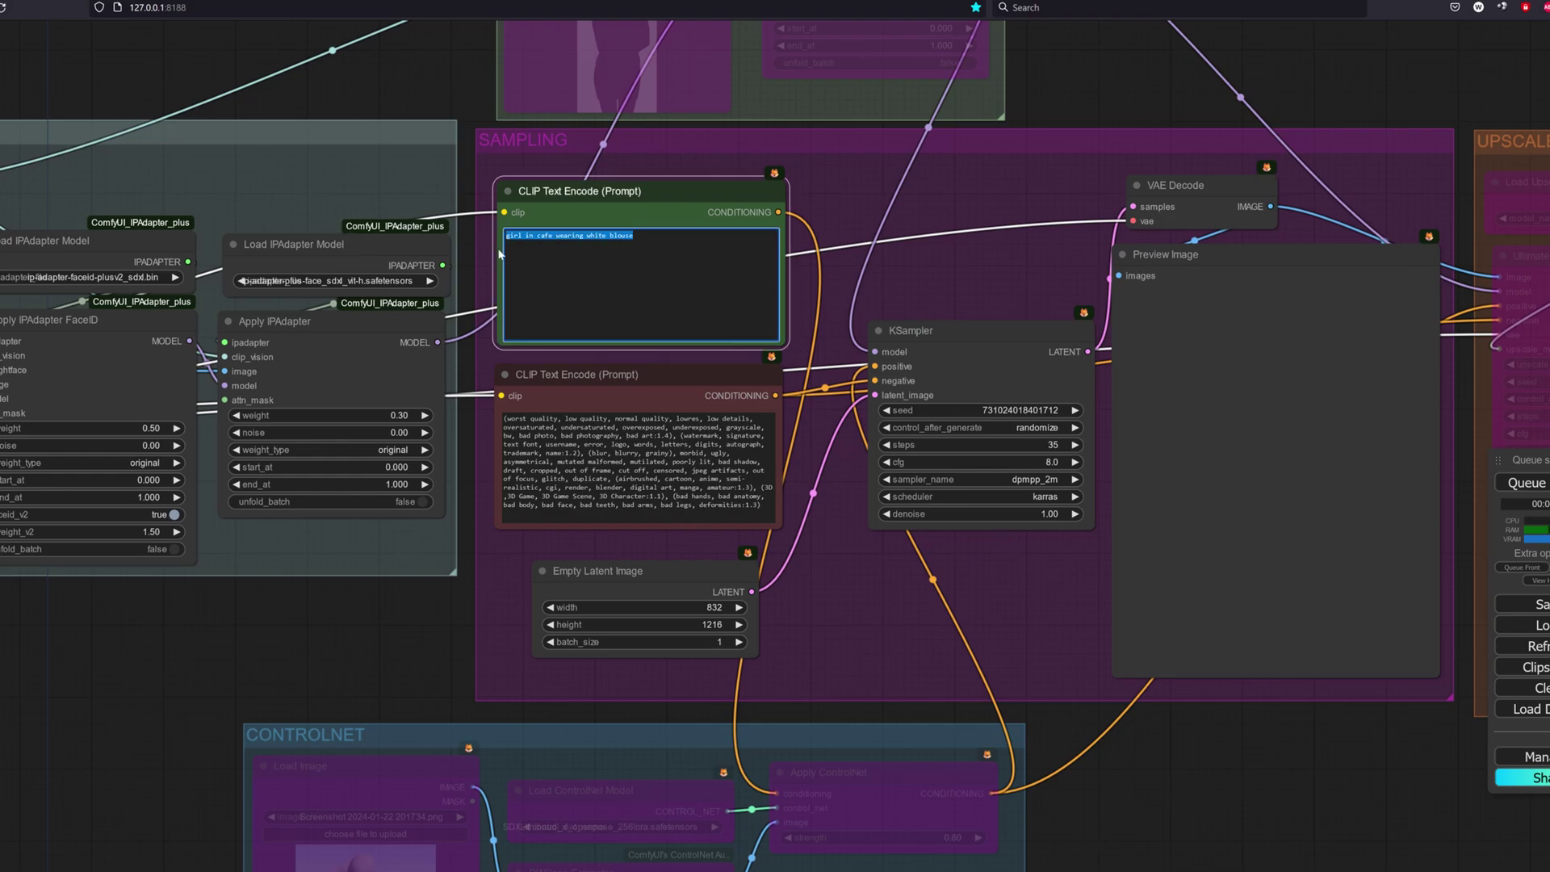
click(345, 653)
drag(299, 645, 730, 525)
scroll(520, 614, down, 2)
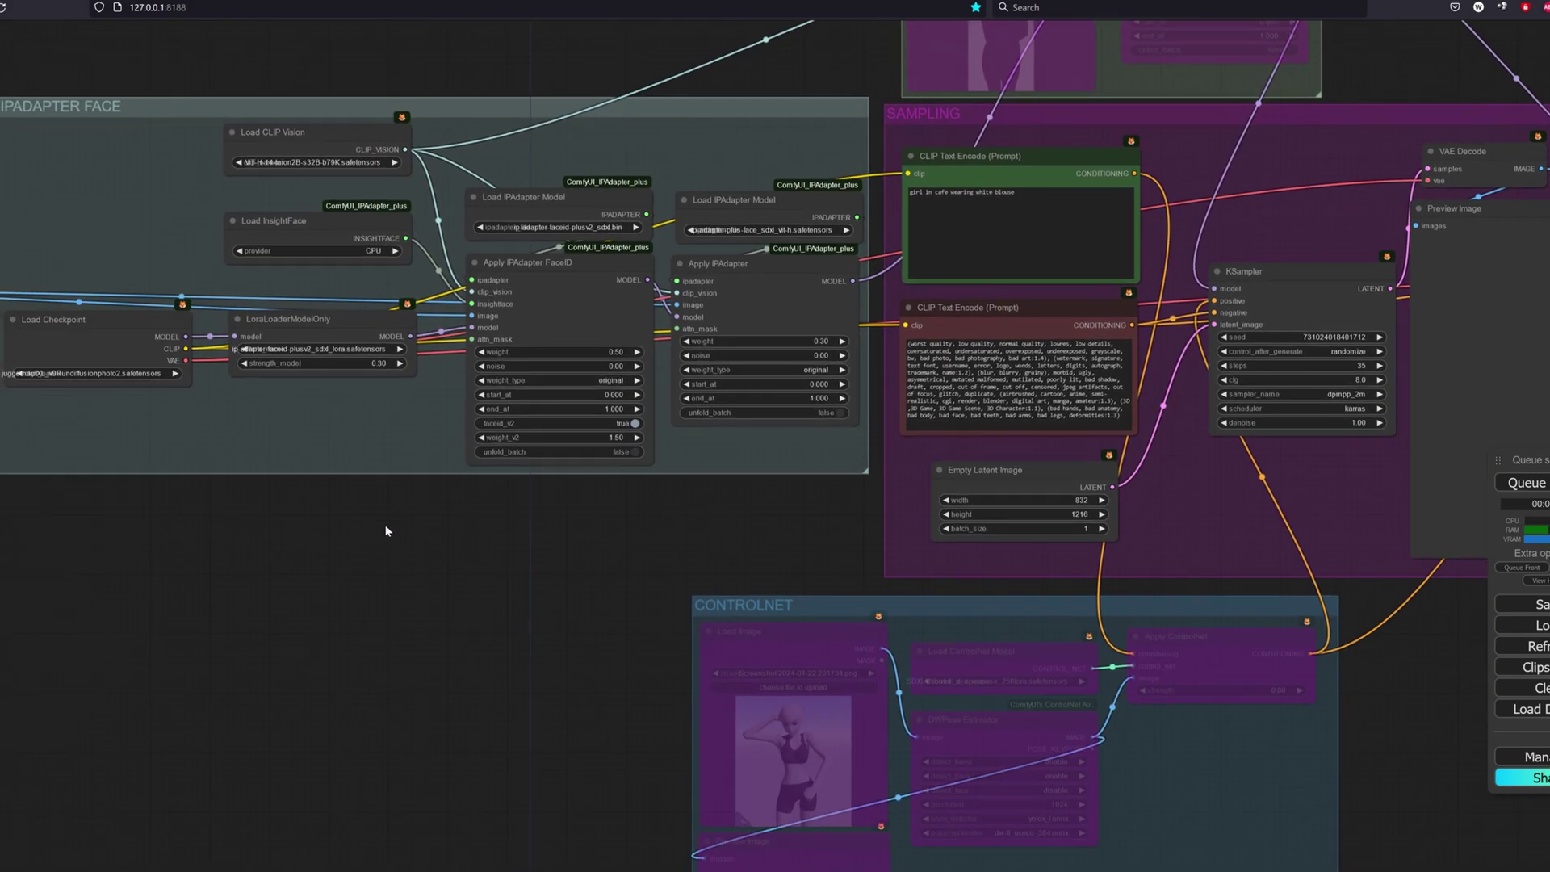
Move the preview node of the pink-haired face reference to just below the output preview of the SAMPLING group.
drag(387, 529, 518, 525)
drag(164, 323, 1413, 665)
drag(1009, 540, 502, 478)
drag(912, 538, 1263, 548)
click(1017, 594)
drag(1018, 596, 996, 703)
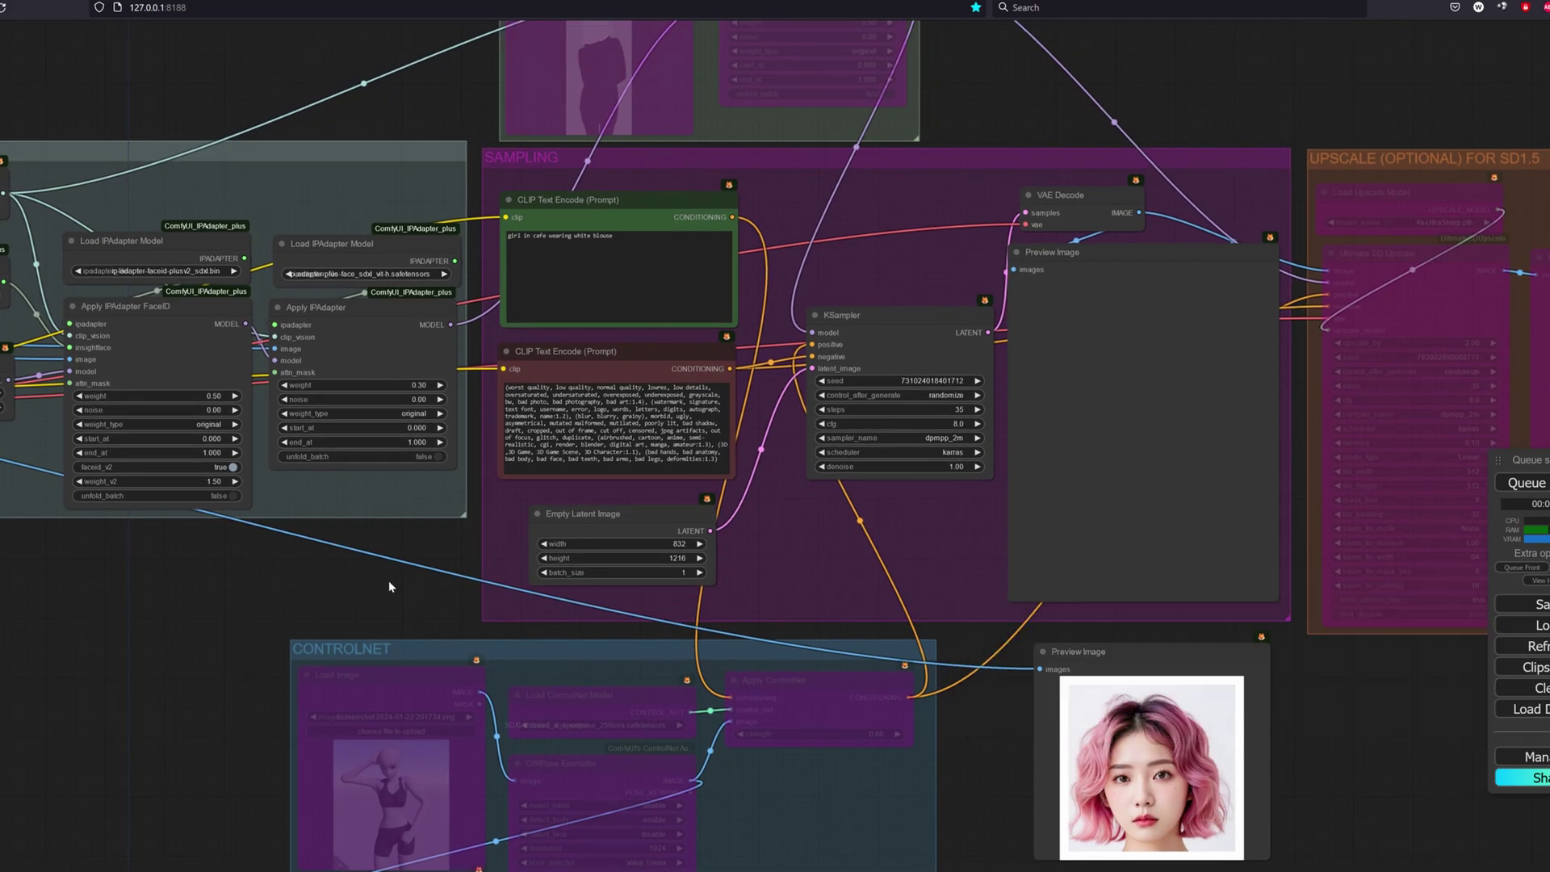
Generate two IPAdapter images at 35 steps, place the face reference preview below the KSampler, and check the console timings.
scroll(390, 580, up, 3)
drag(394, 583, 261, 506)
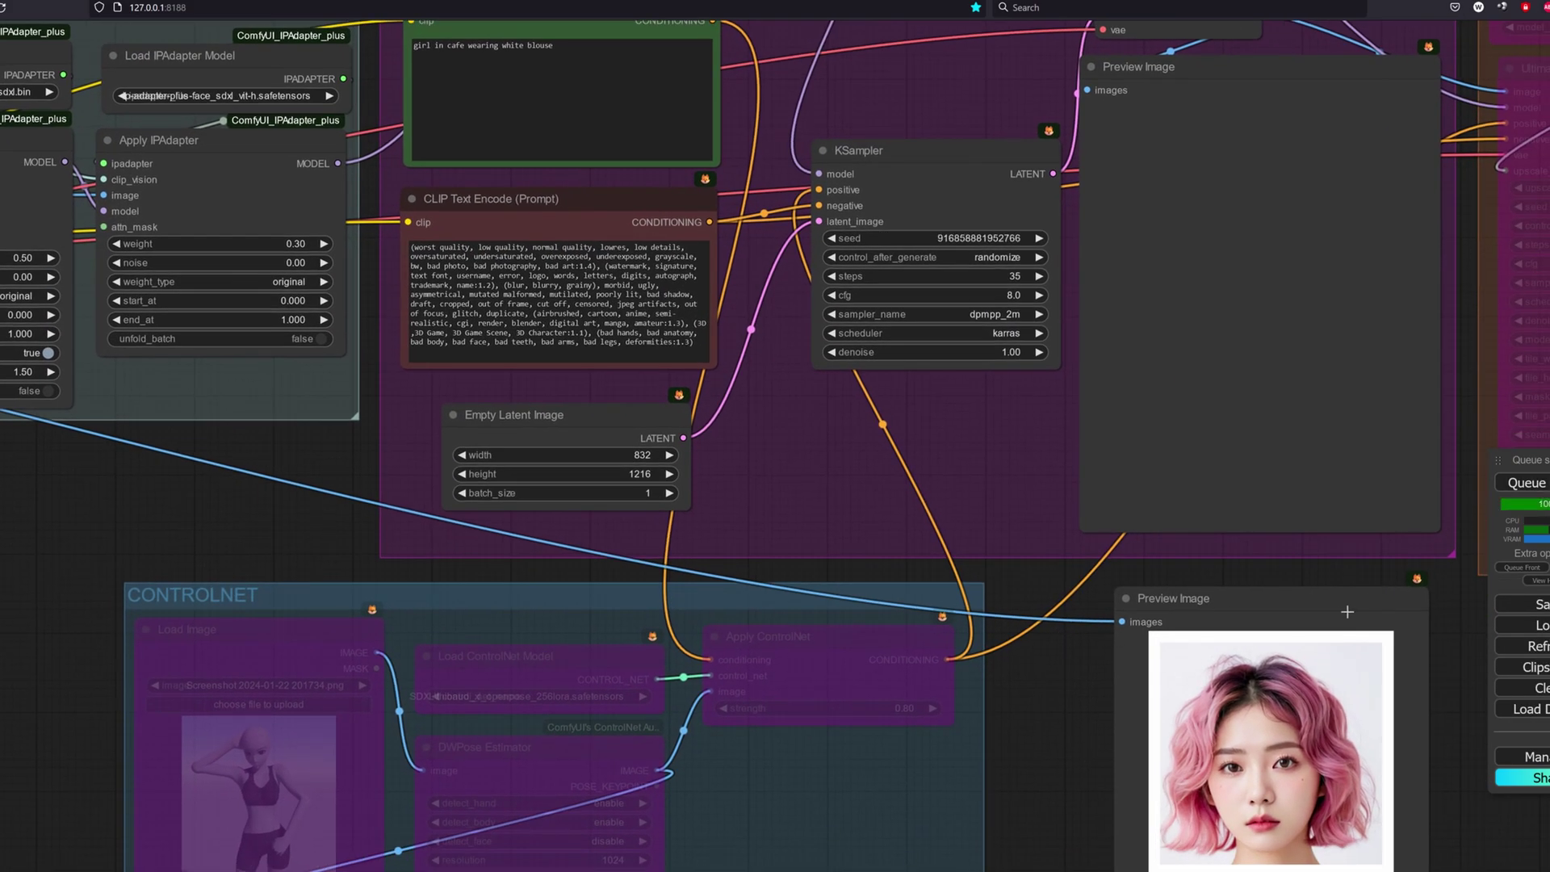
drag(1331, 611, 948, 421)
drag(1188, 641, 1353, 758)
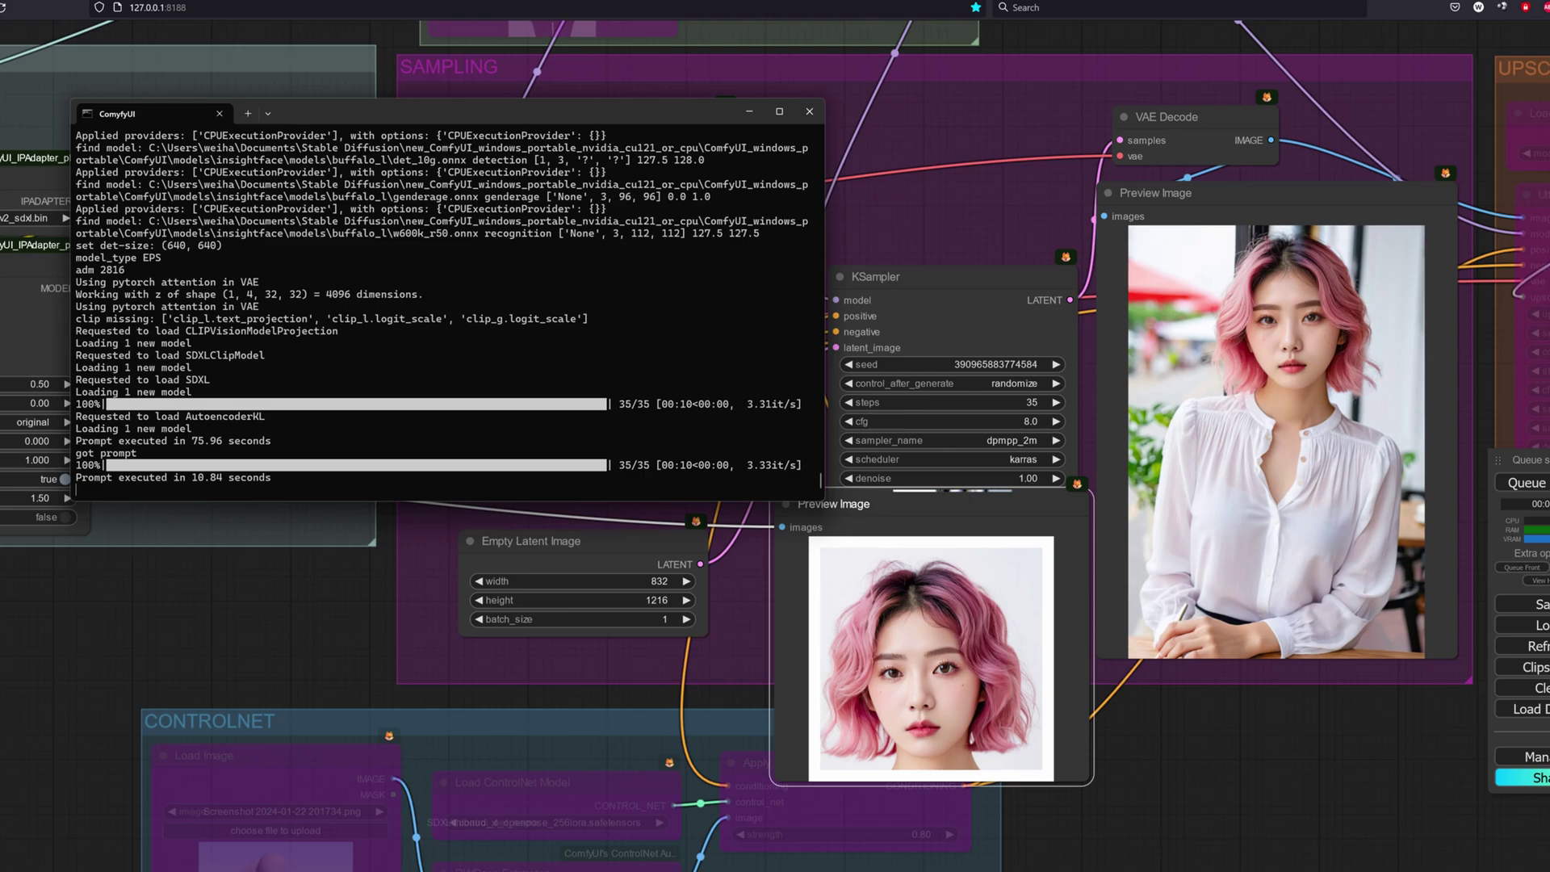
click(1286, 813)
Insert a LoraLoaderModelOnly node before the KSampler's model input and load sdxl_lightning_2step_lora.safetensors in it.
drag(927, 146, 940, 154)
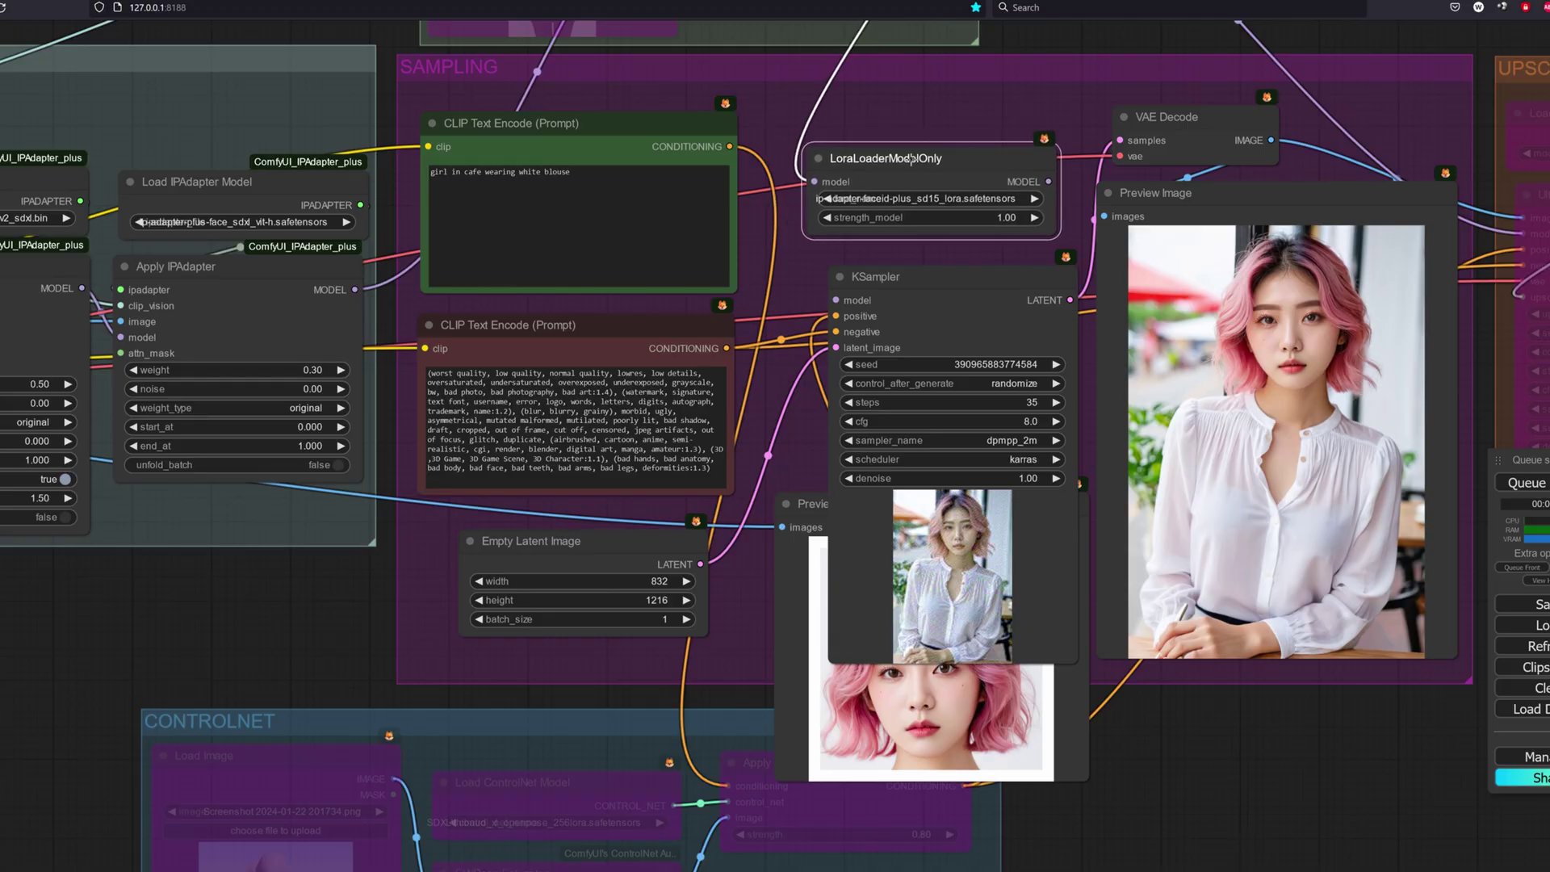
drag(1052, 178, 836, 300)
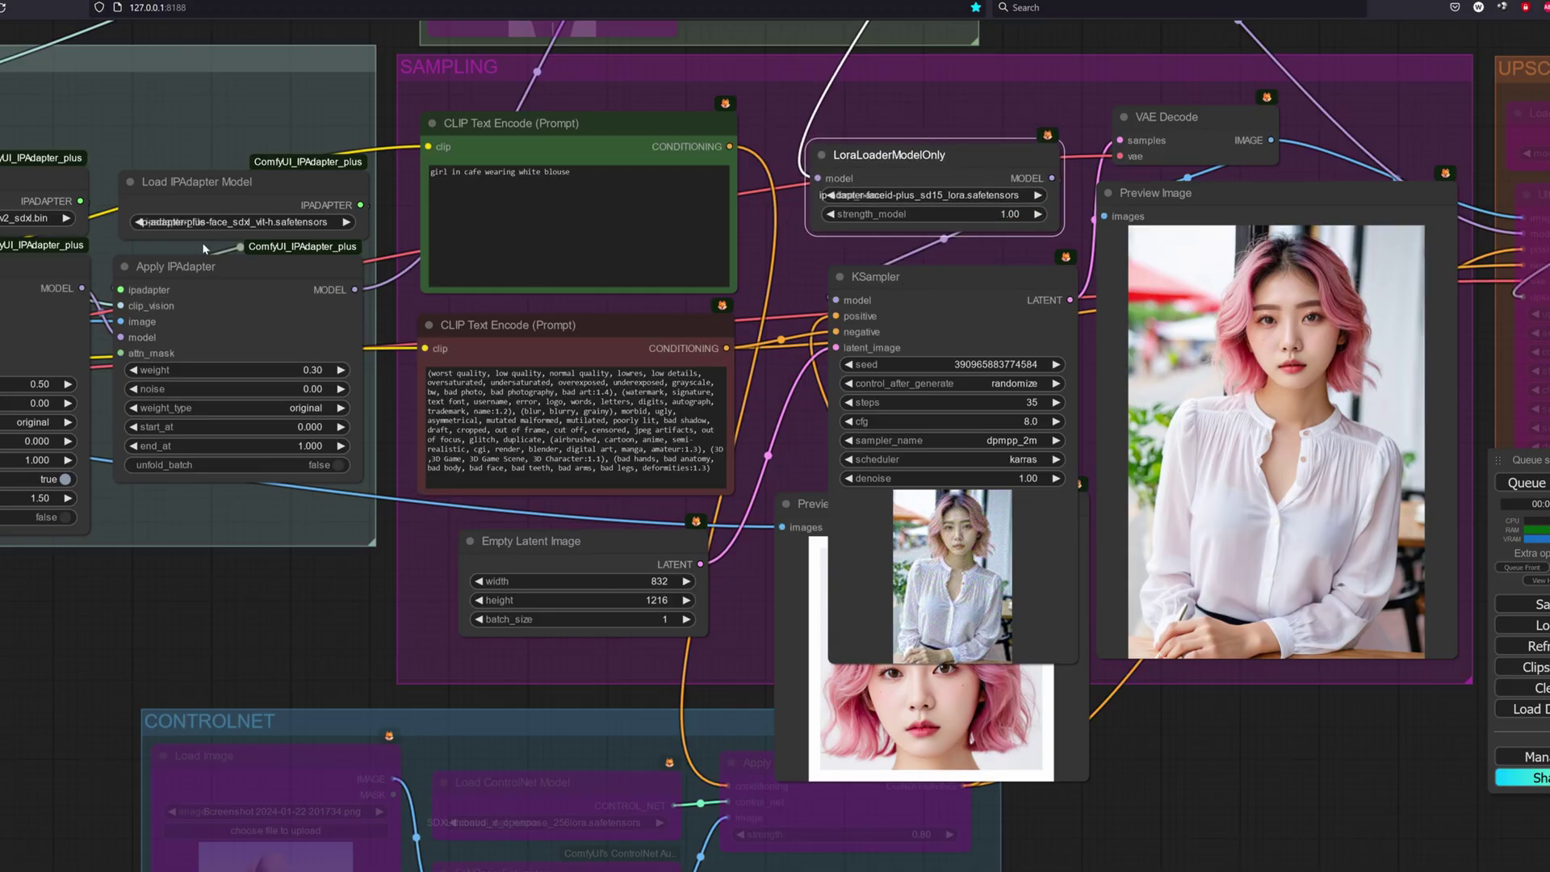
click(960, 196)
Set the KSampler to 2 steps, cfg 1.0, euler and sgm_uniform, and generate IPAdapter images with the 2-step LoRA.
click(1009, 458)
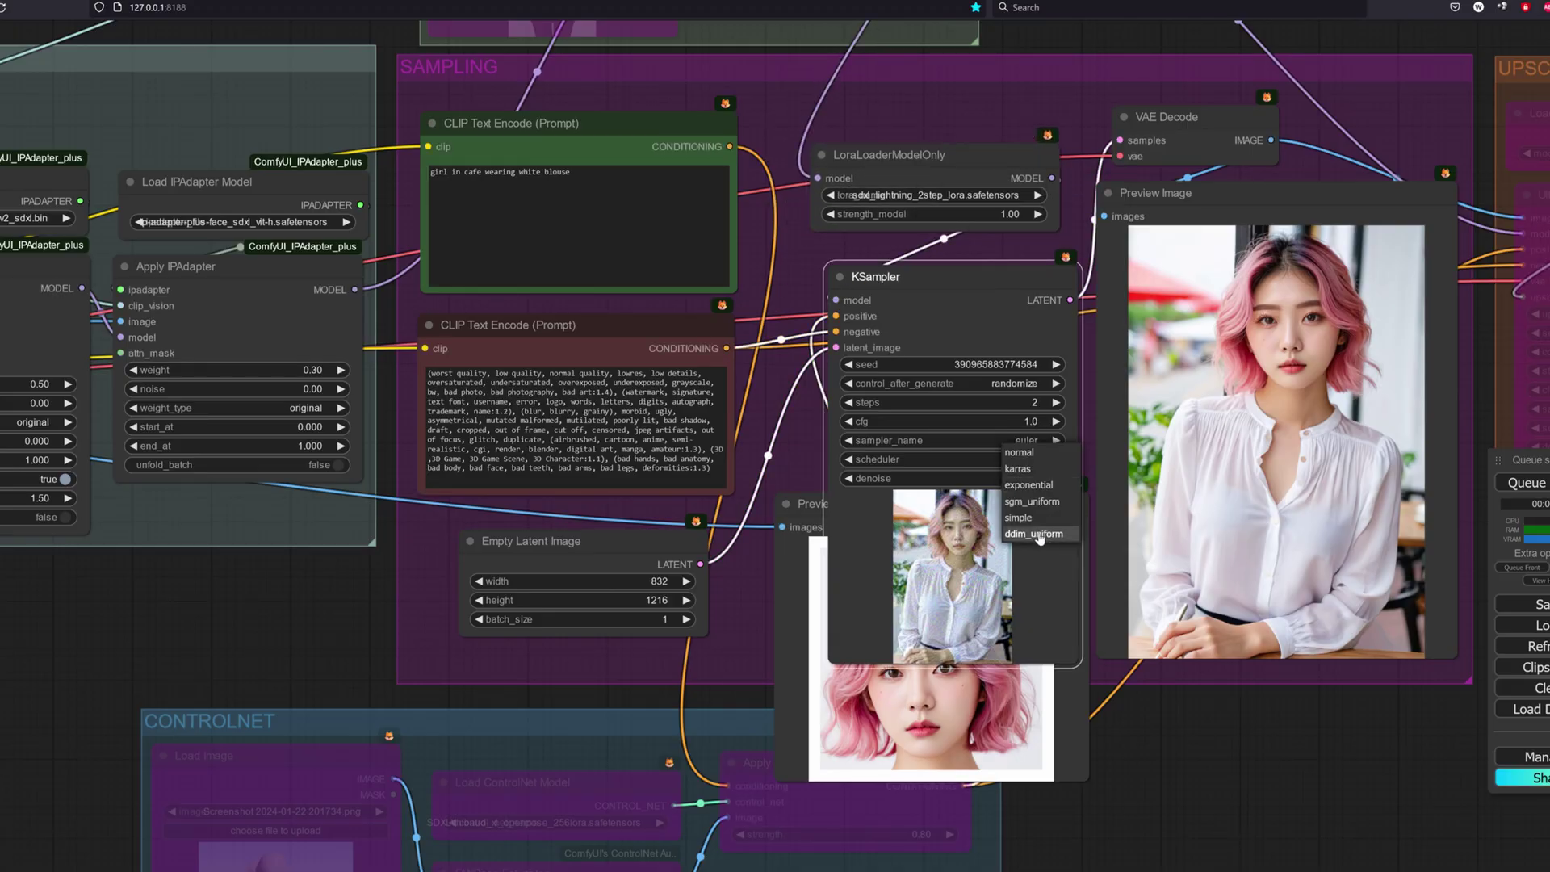
click(1032, 502)
key(ctrl+Return)
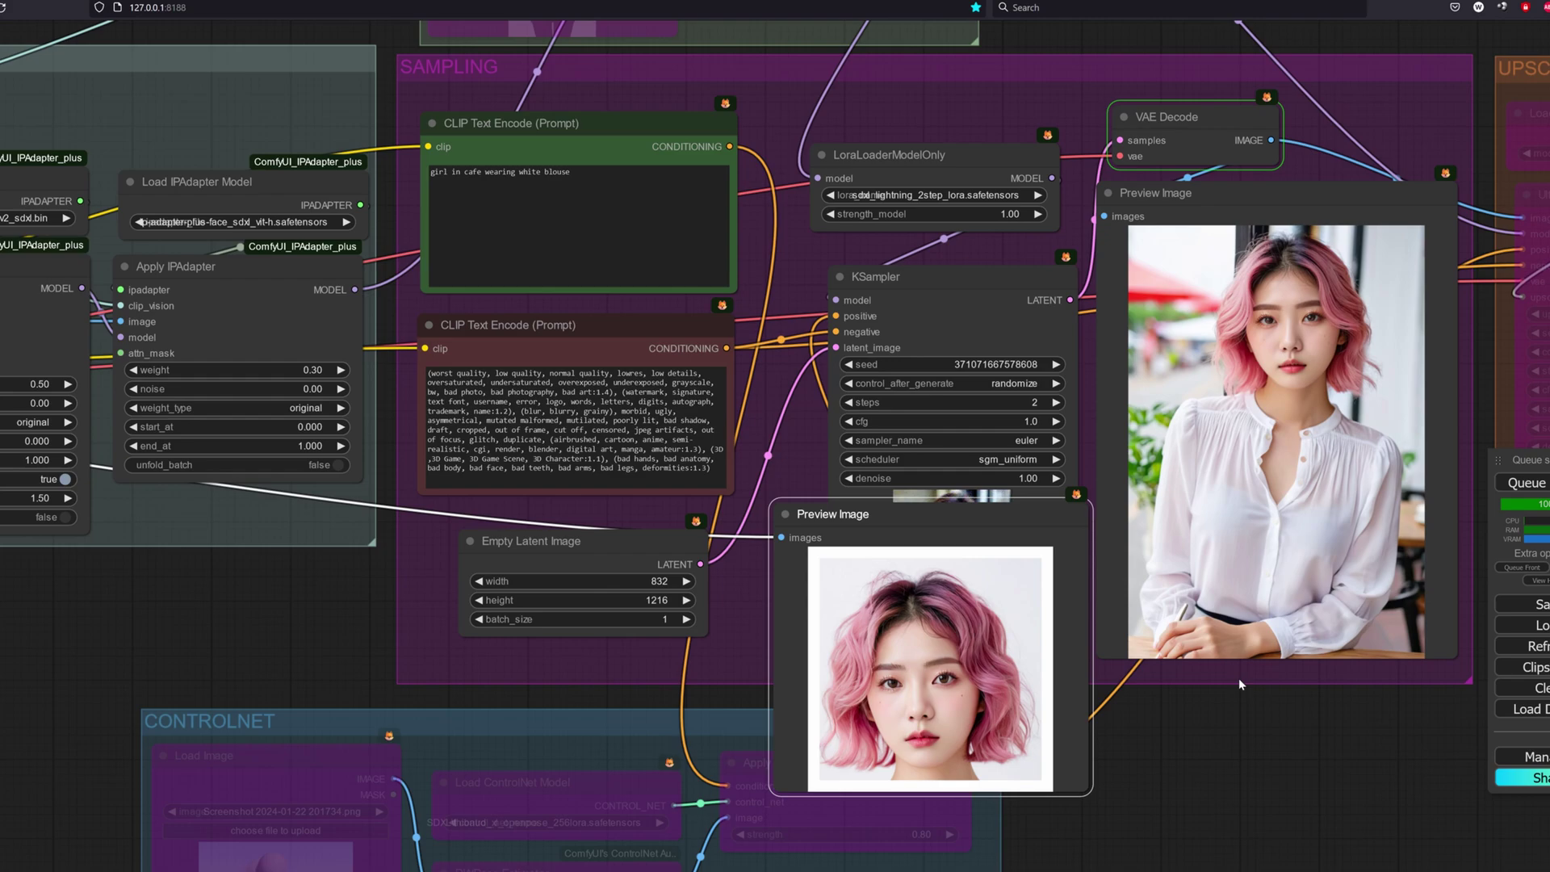
click(1530, 483)
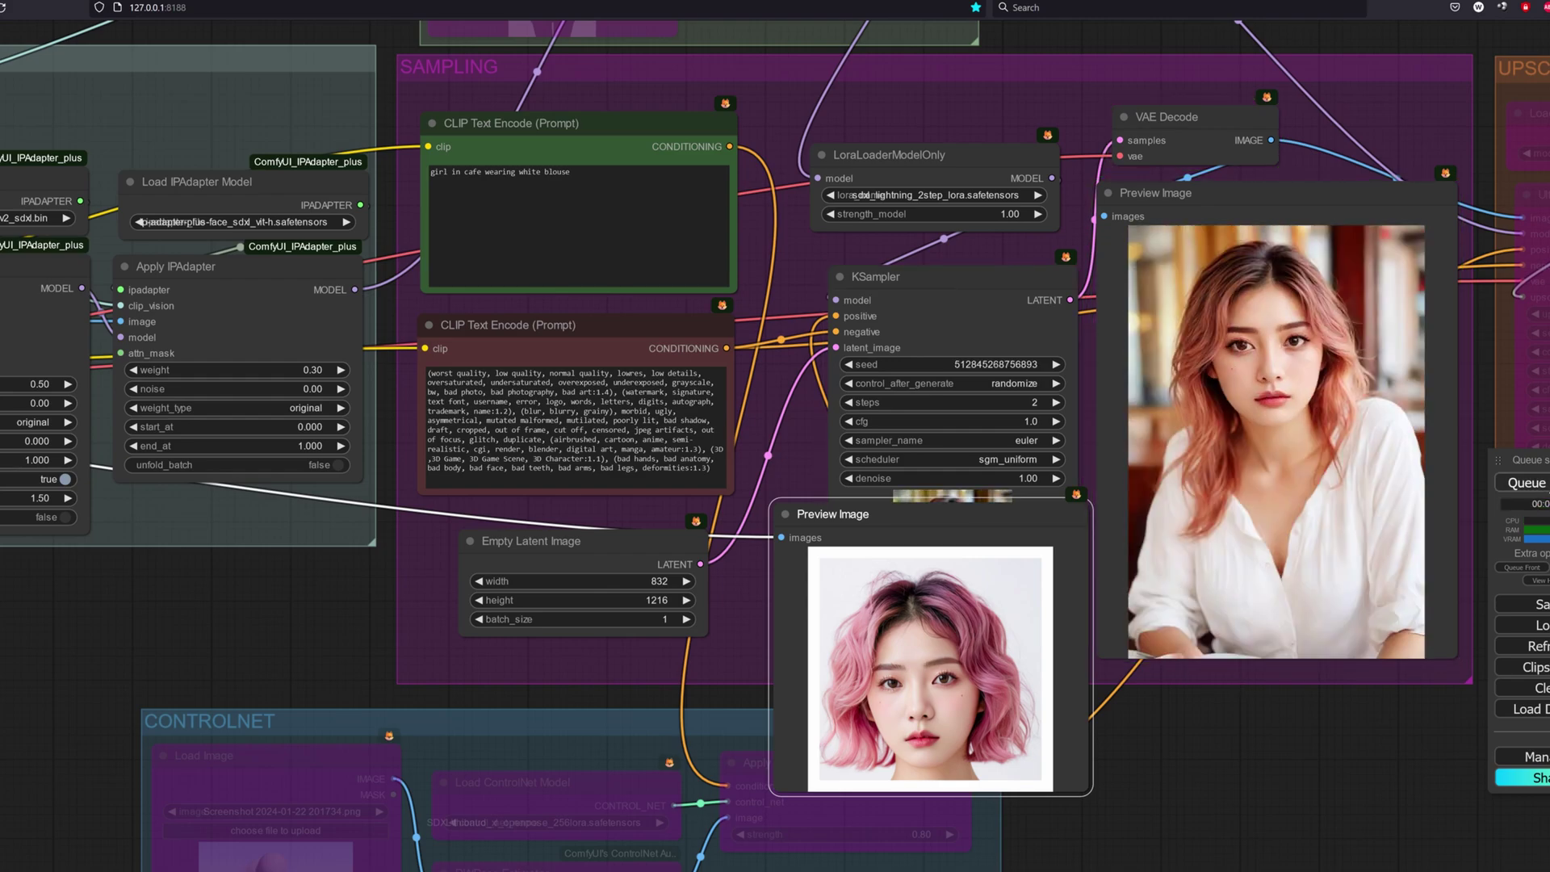
Generate IPAdapter images at 4 steps with sdxl_lightning_4step_lora.safetensors.
click(1529, 483)
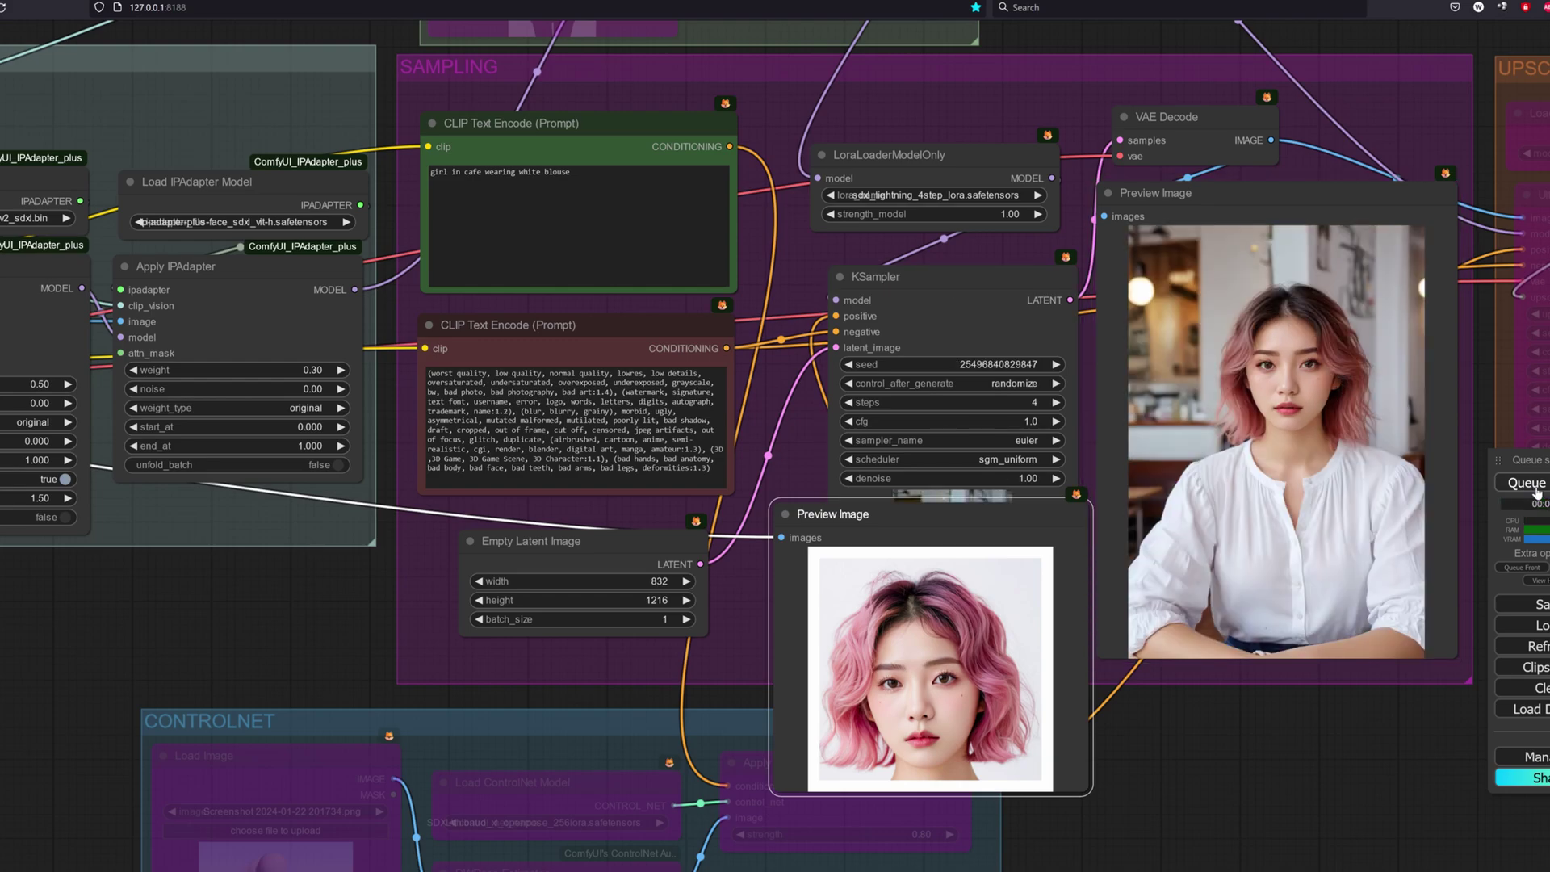
click(1535, 489)
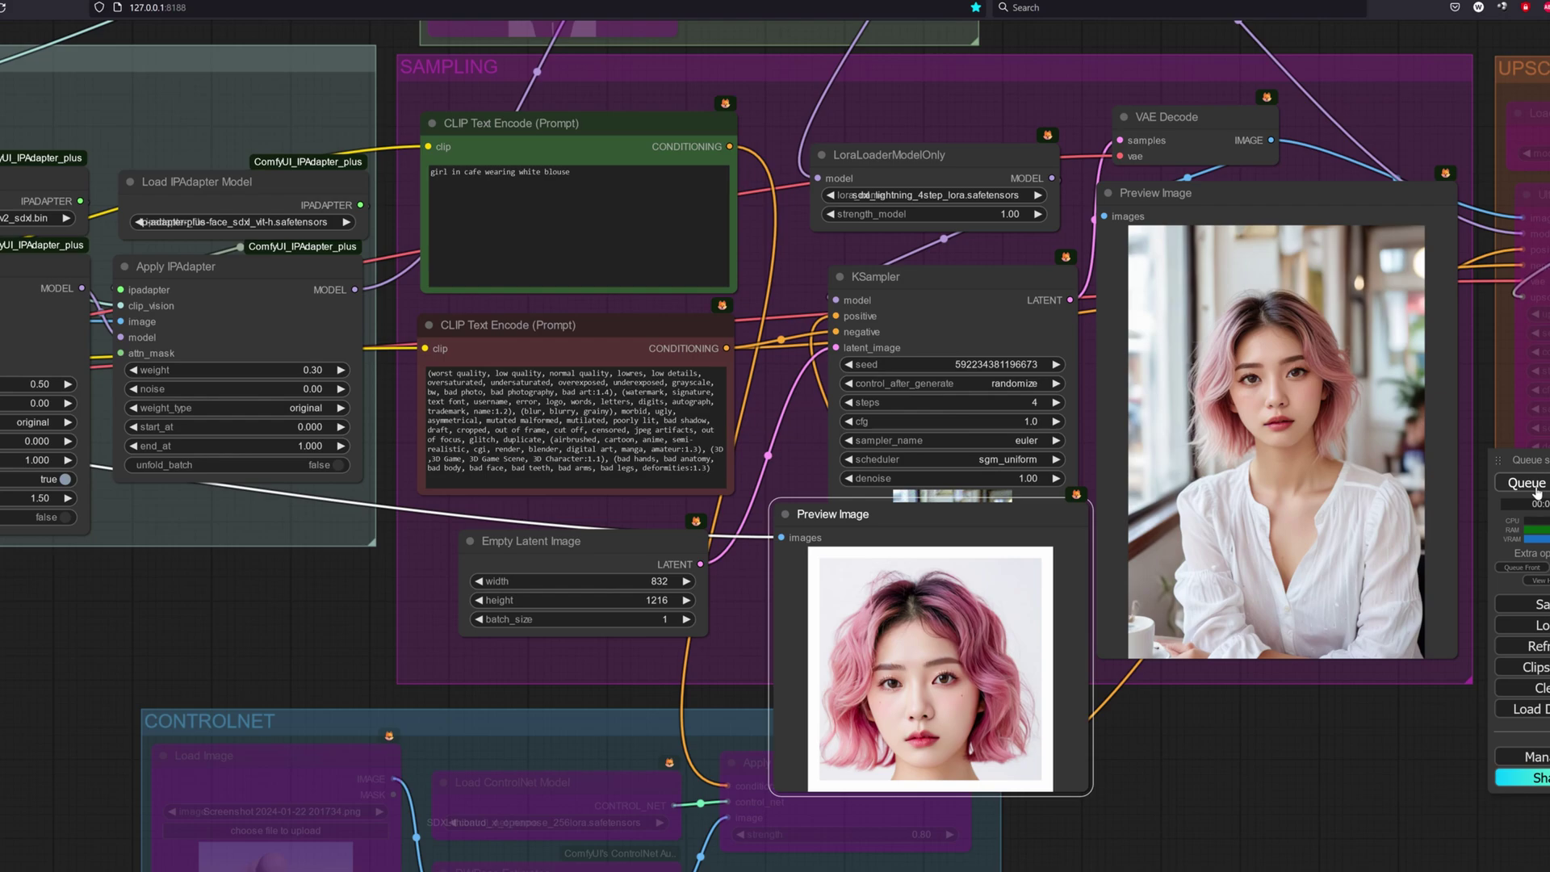
Generate IPAdapter images at 8 steps with sdxl_lightning_8step_lora.safetensors.
click(985, 402)
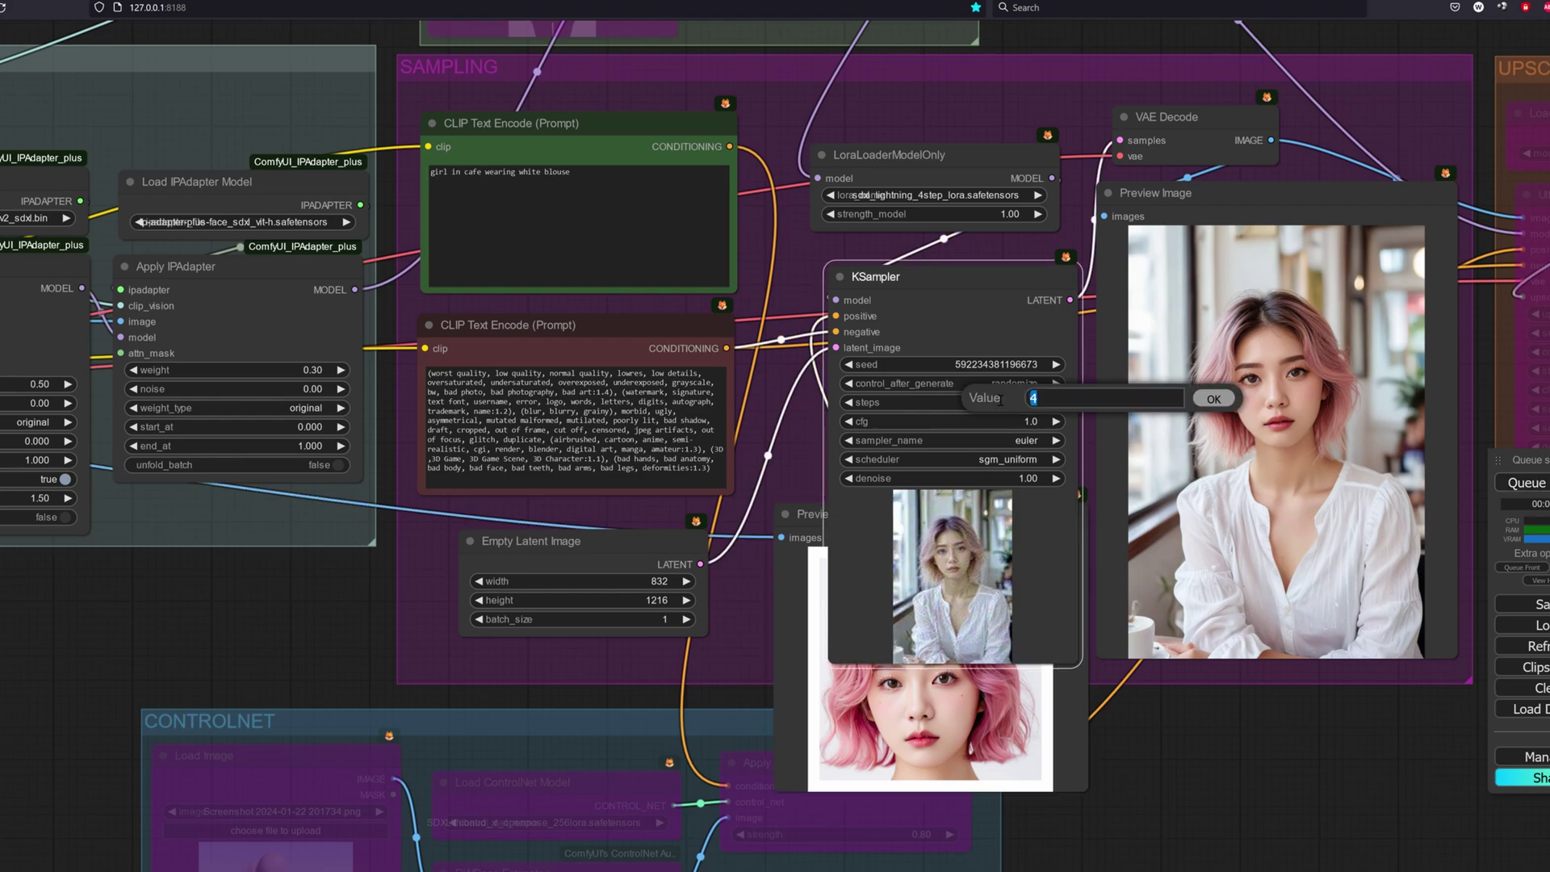
text(8)
key(Return)
click(975, 195)
click(1001, 317)
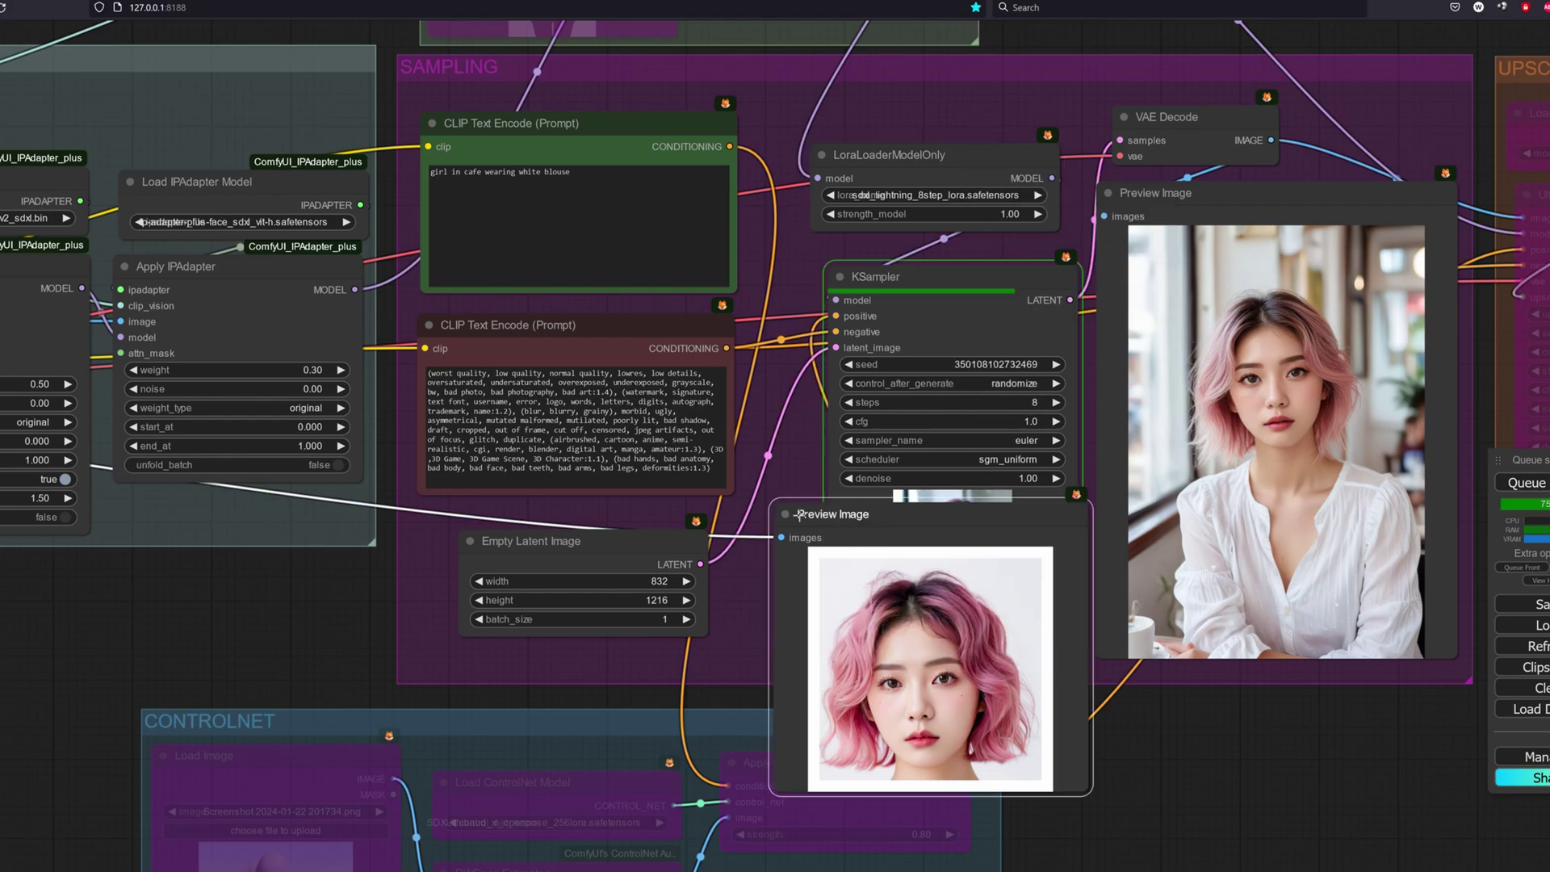
click(1530, 483)
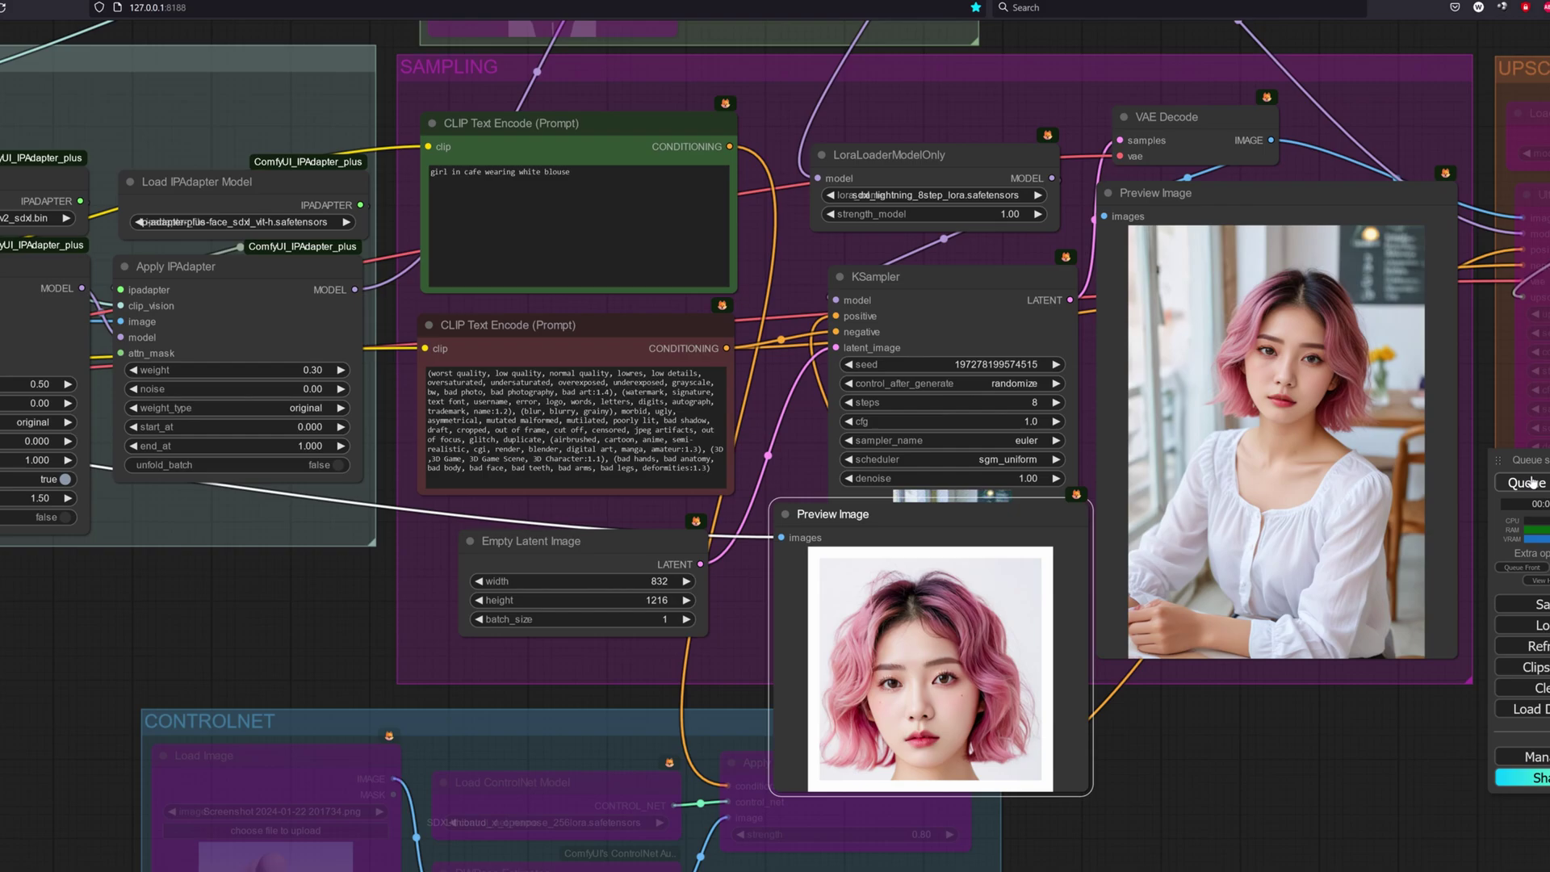
click(1532, 482)
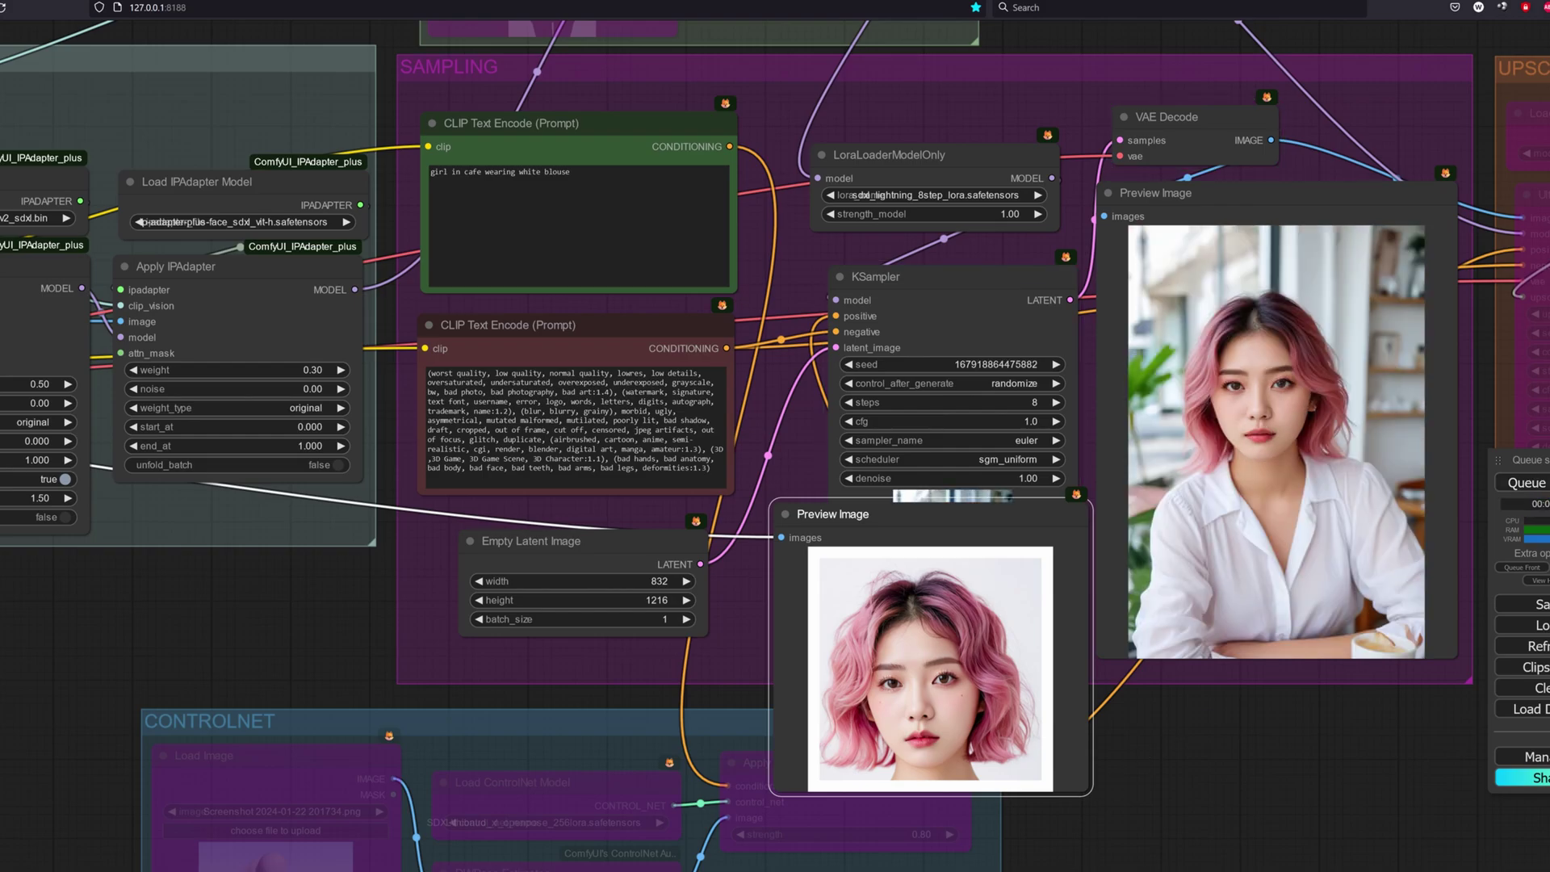
Load juggernautXL_v9Rdphoto2Lightning.safetensors, set the KSampler to 6 steps, cfg 1.0, dpmpp_sde and karras, generate IPAdapter images and check their execution times.
key(alt+Tab)
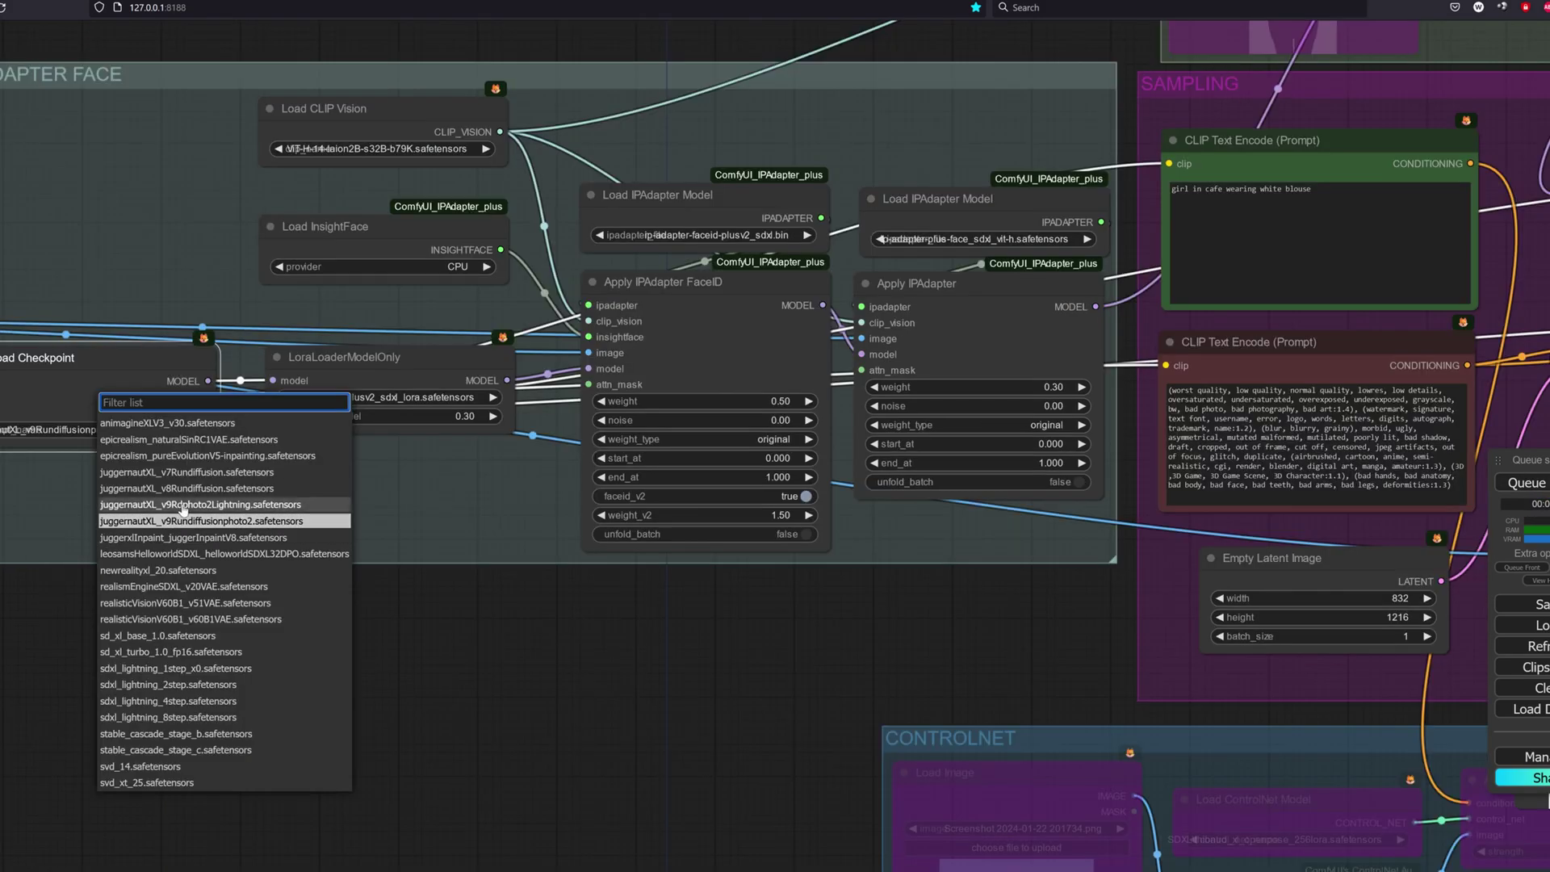
click(197, 508)
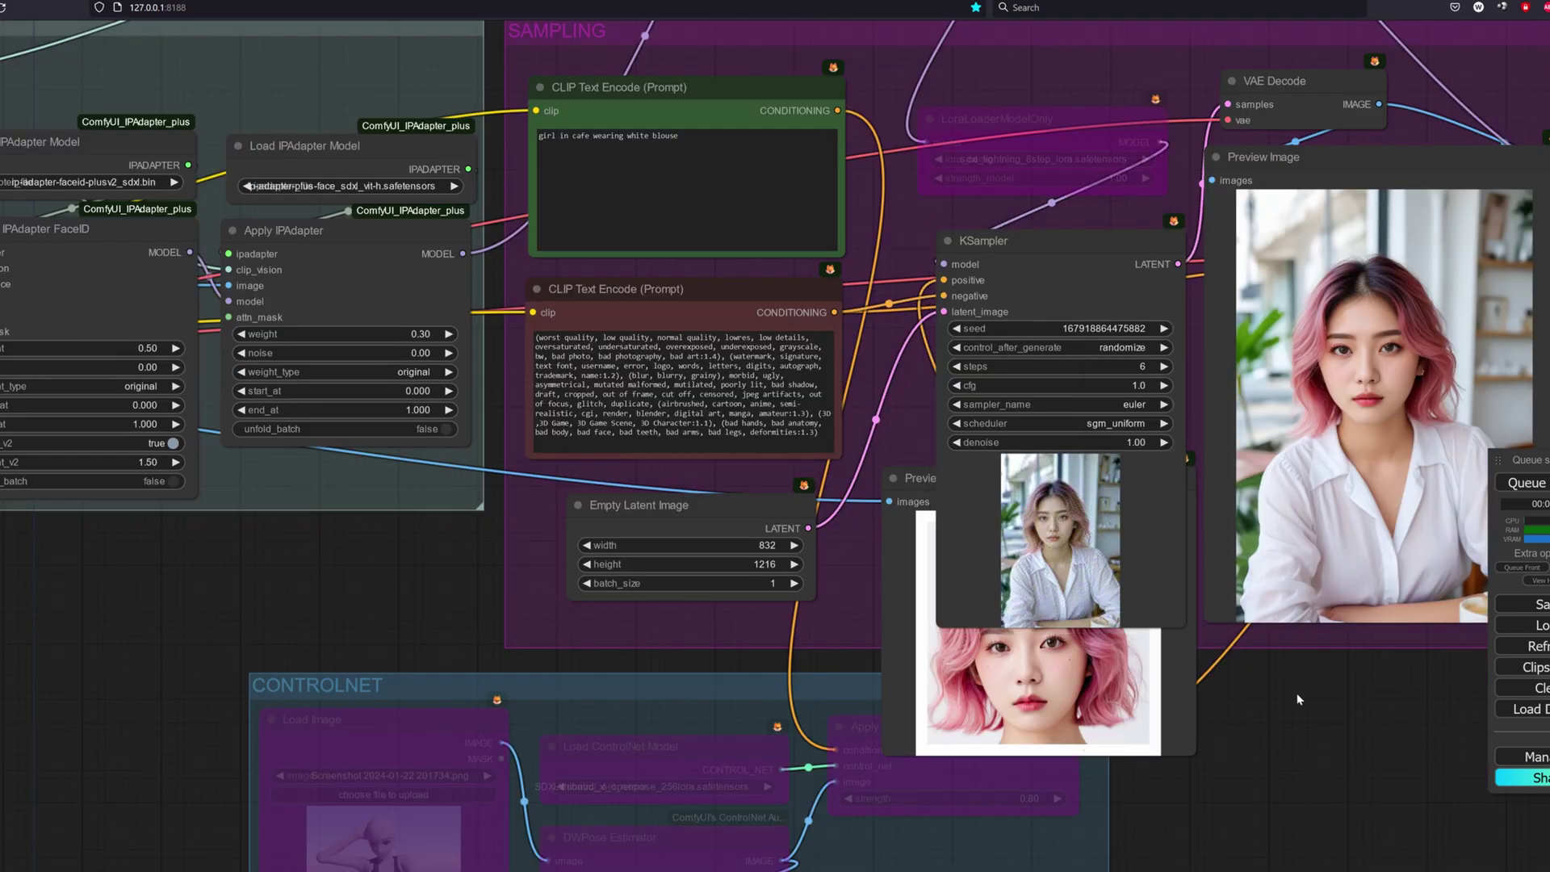
click(1112, 404)
click(1146, 547)
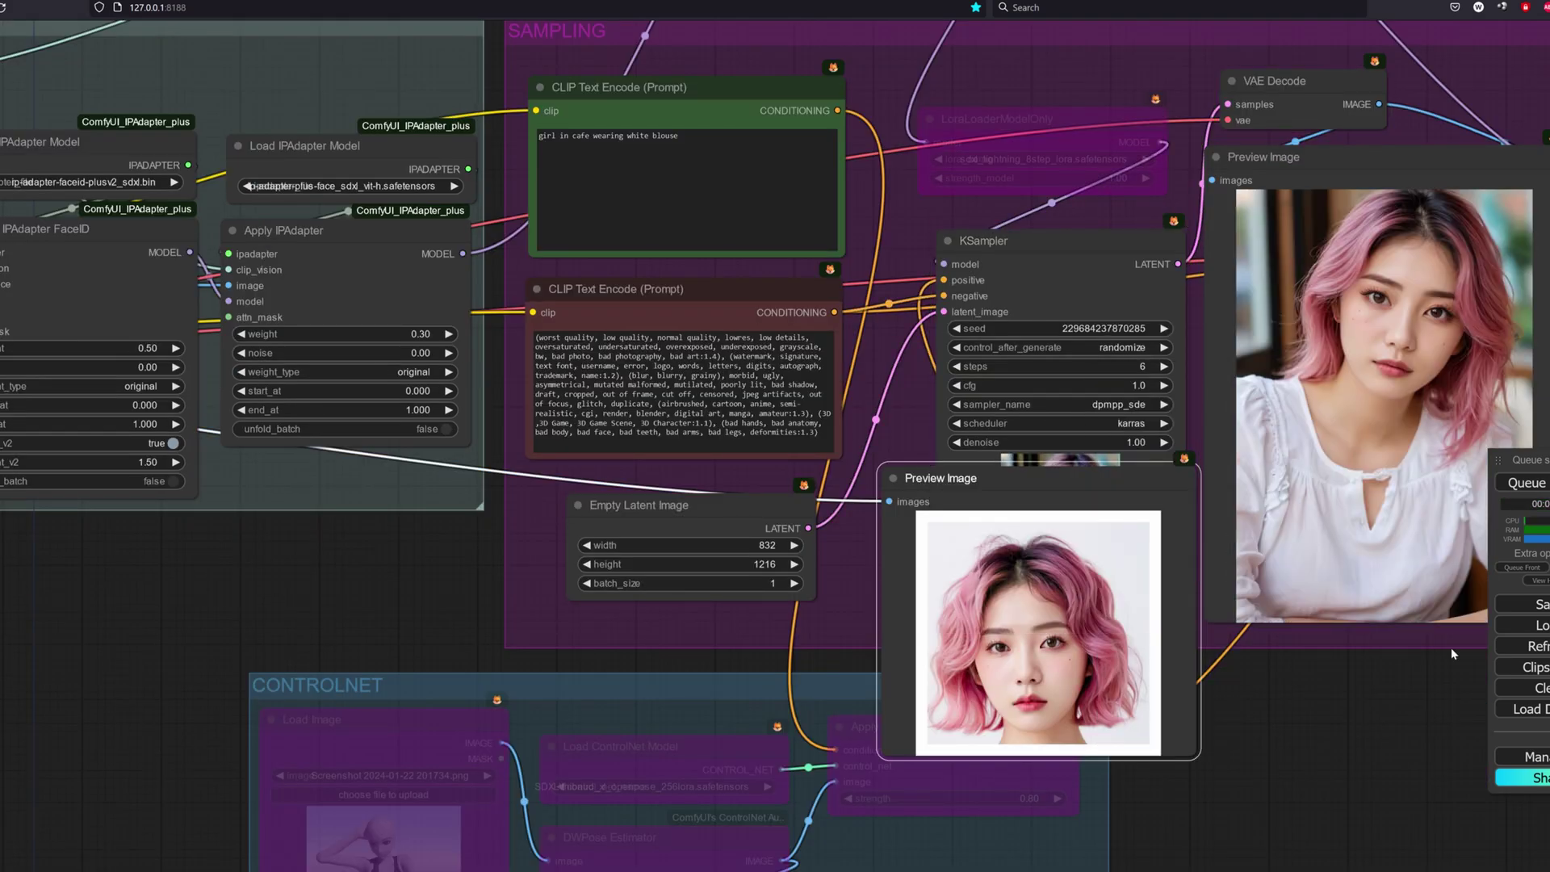
click(1524, 489)
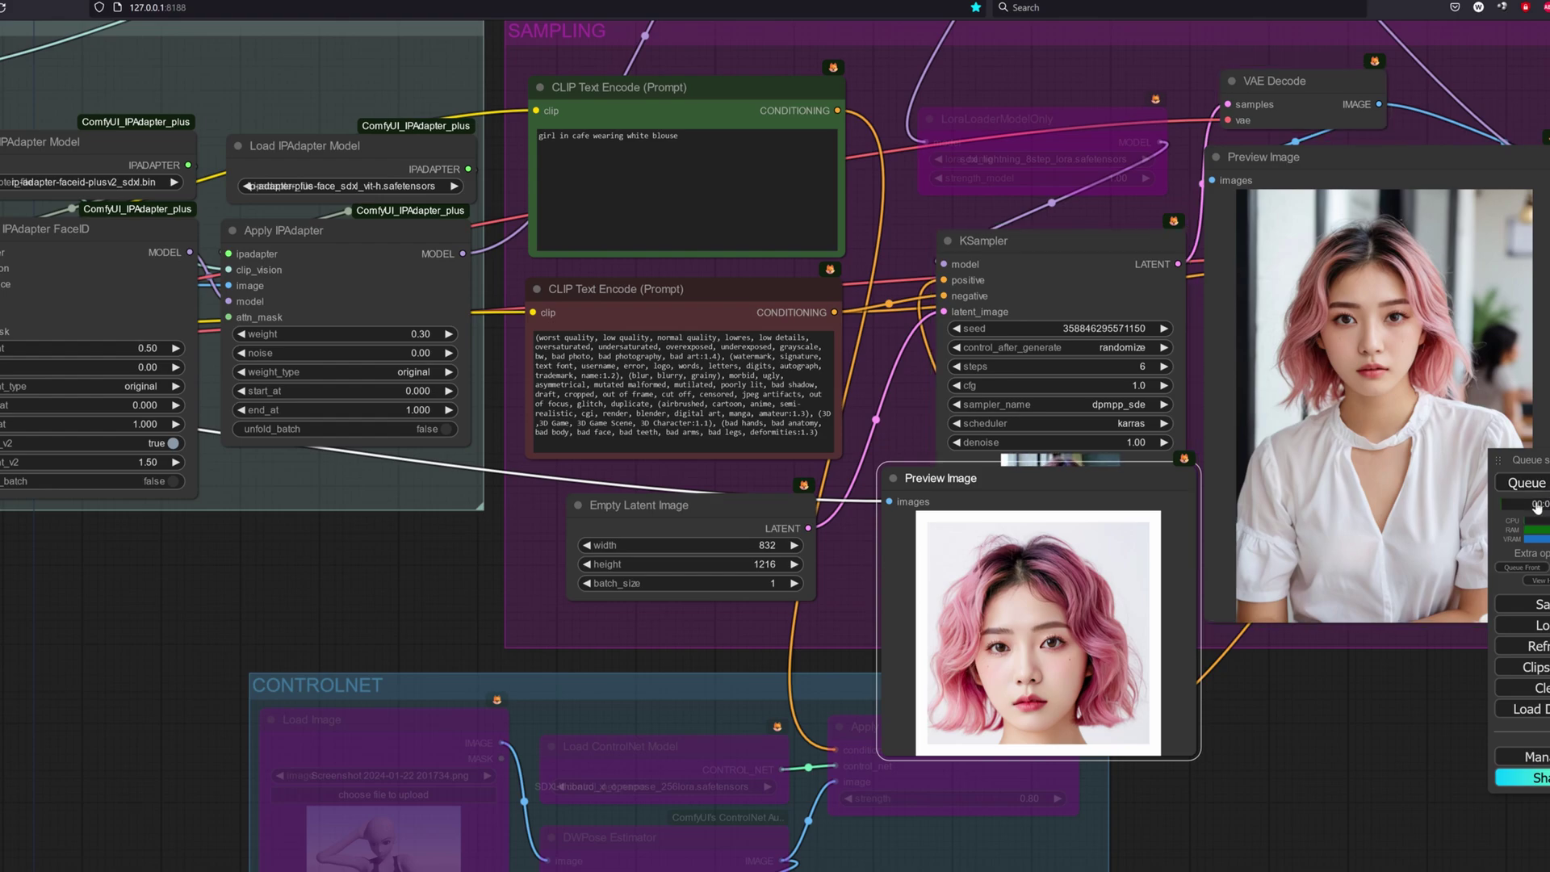
key(alt+Tab)
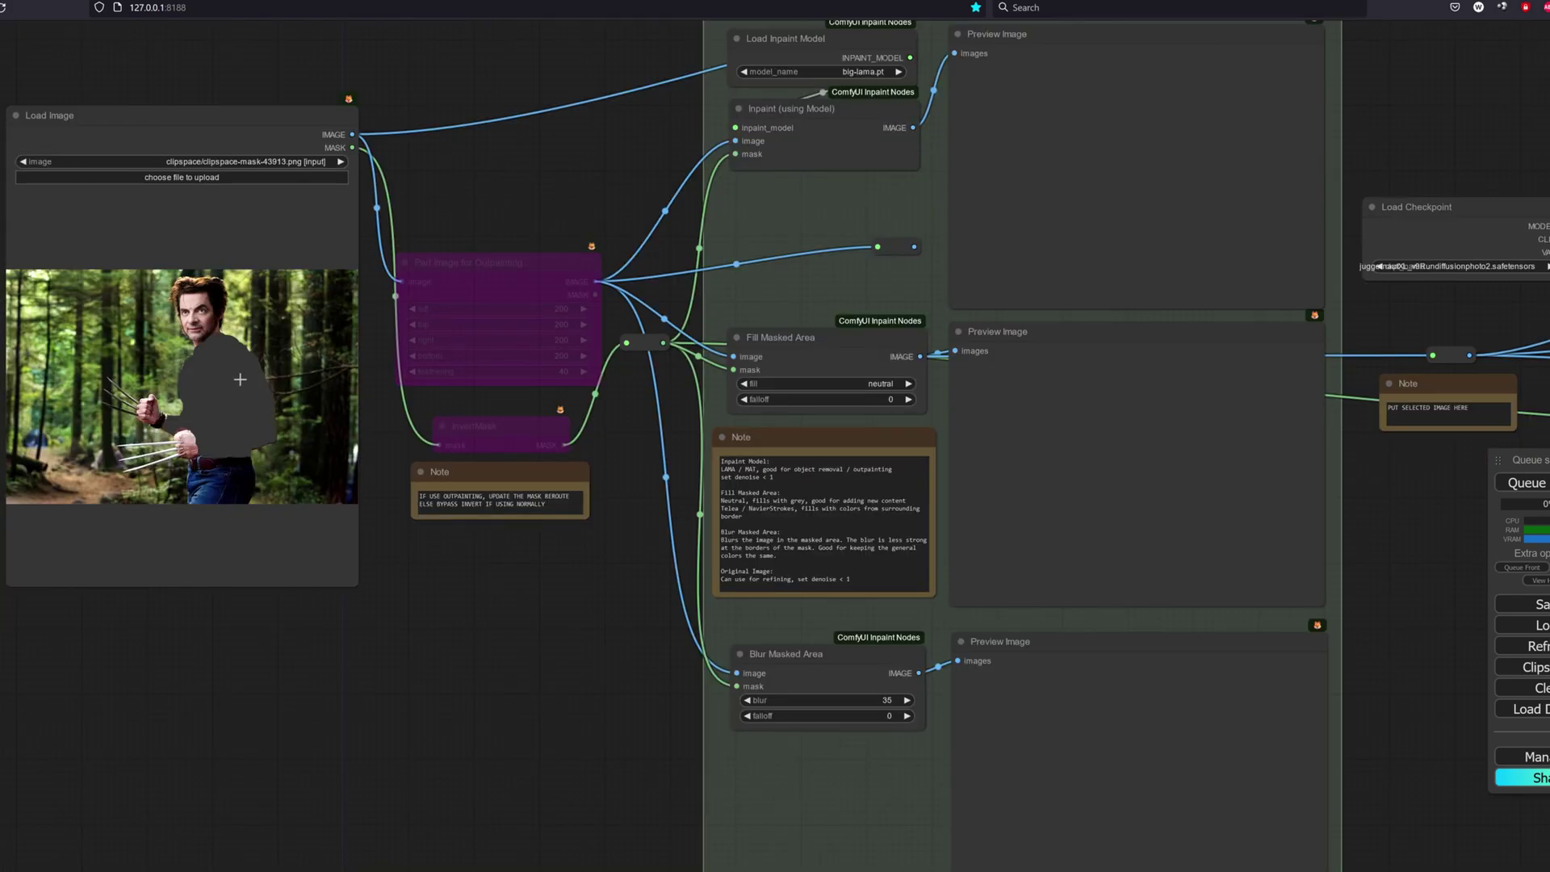
Save a mask over the man's torso and arms to the Load Image node and inpaint it with the prompt "xmen wolverine costume".
right_click(240, 379)
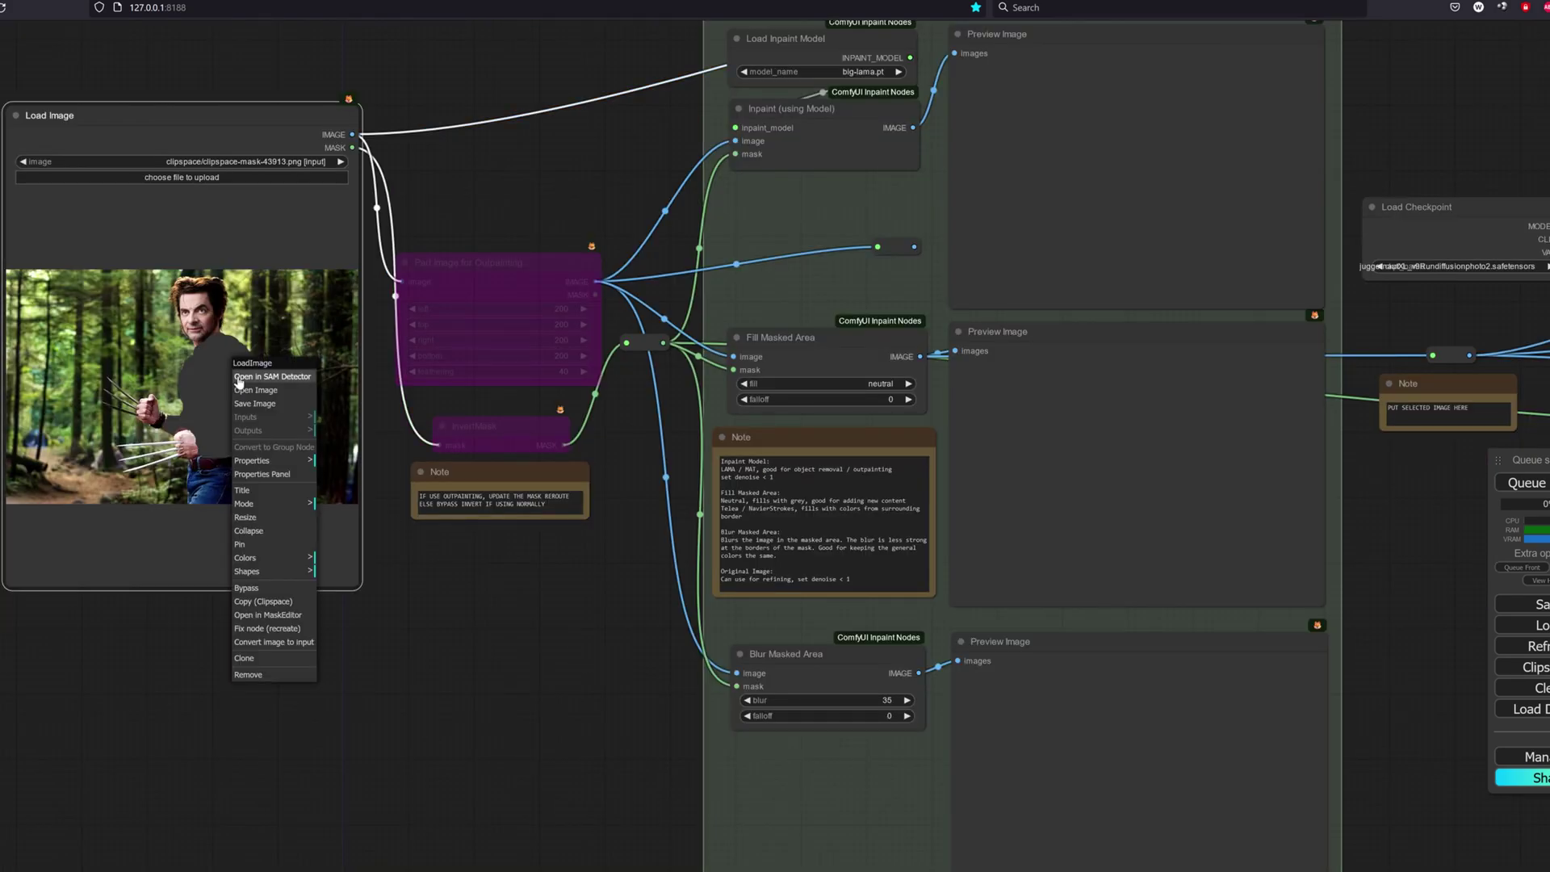
click(273, 616)
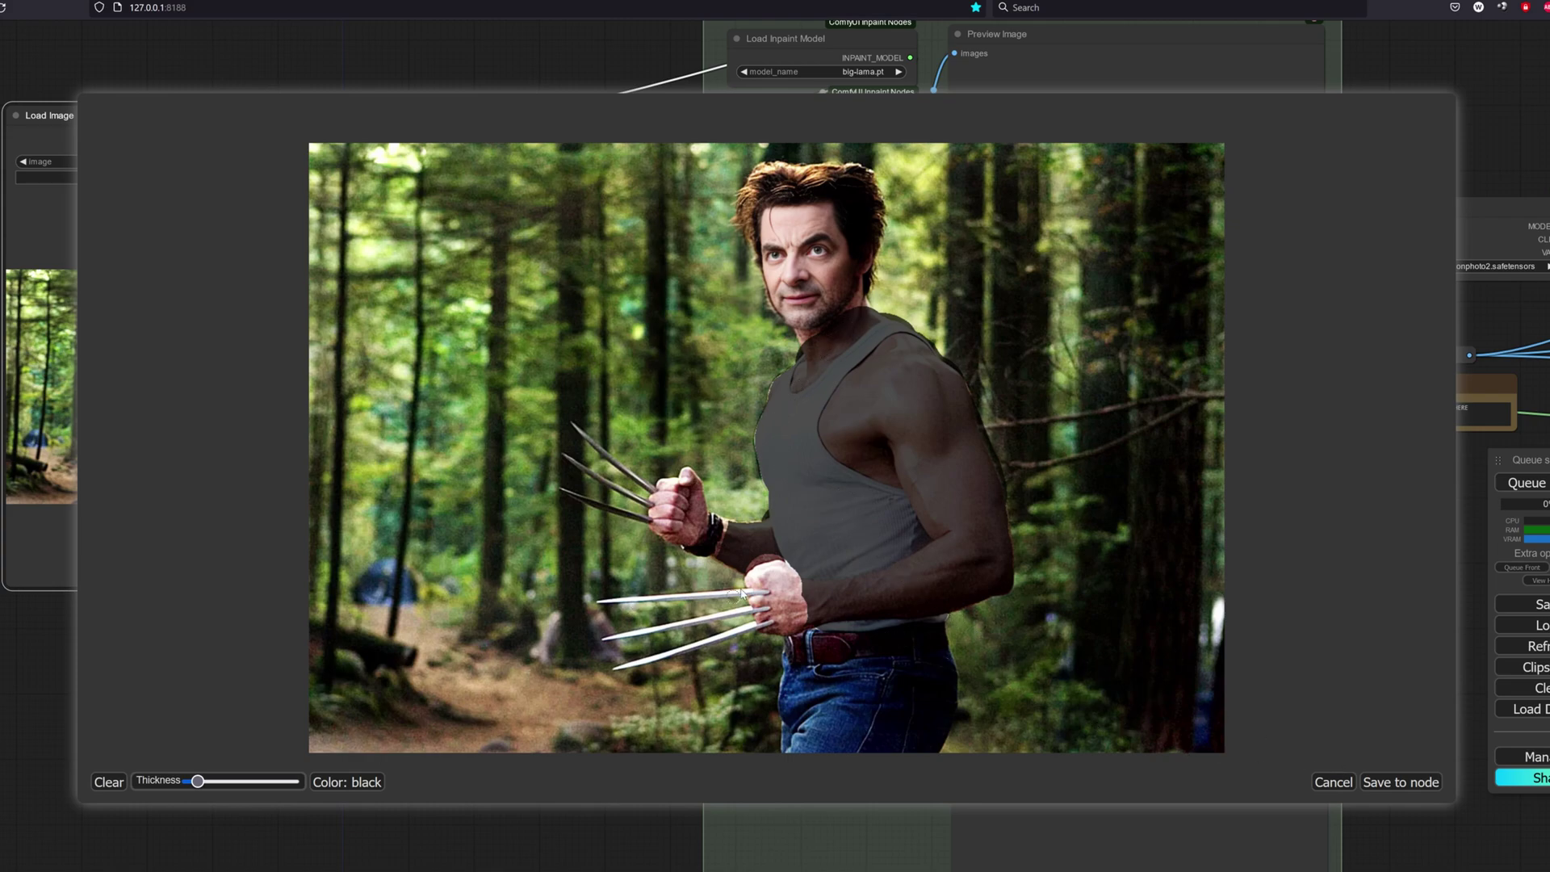
click(1419, 783)
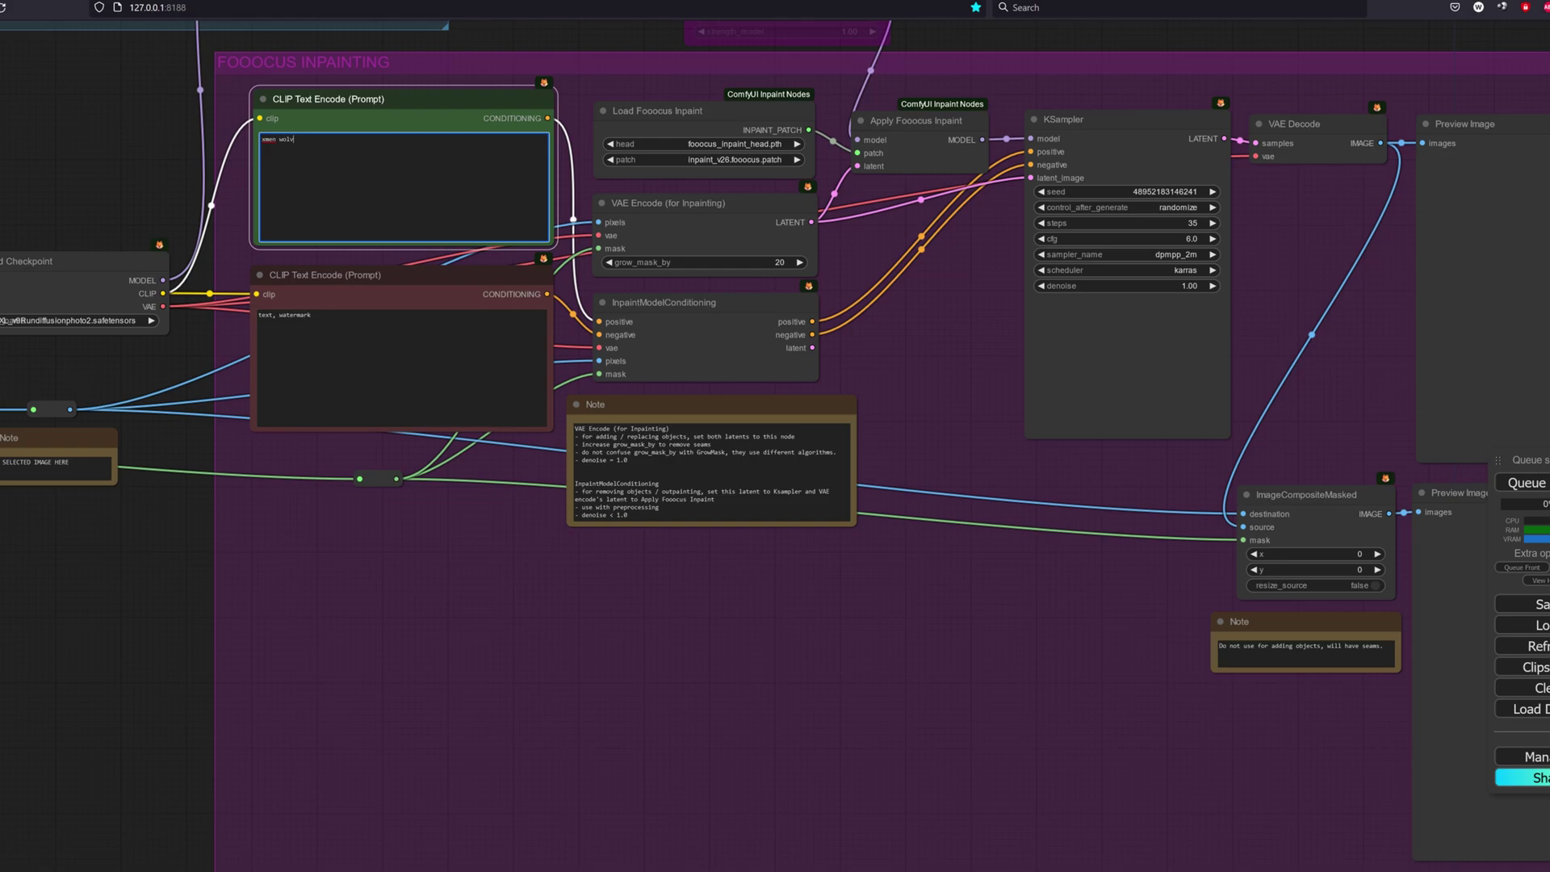
text(costume)
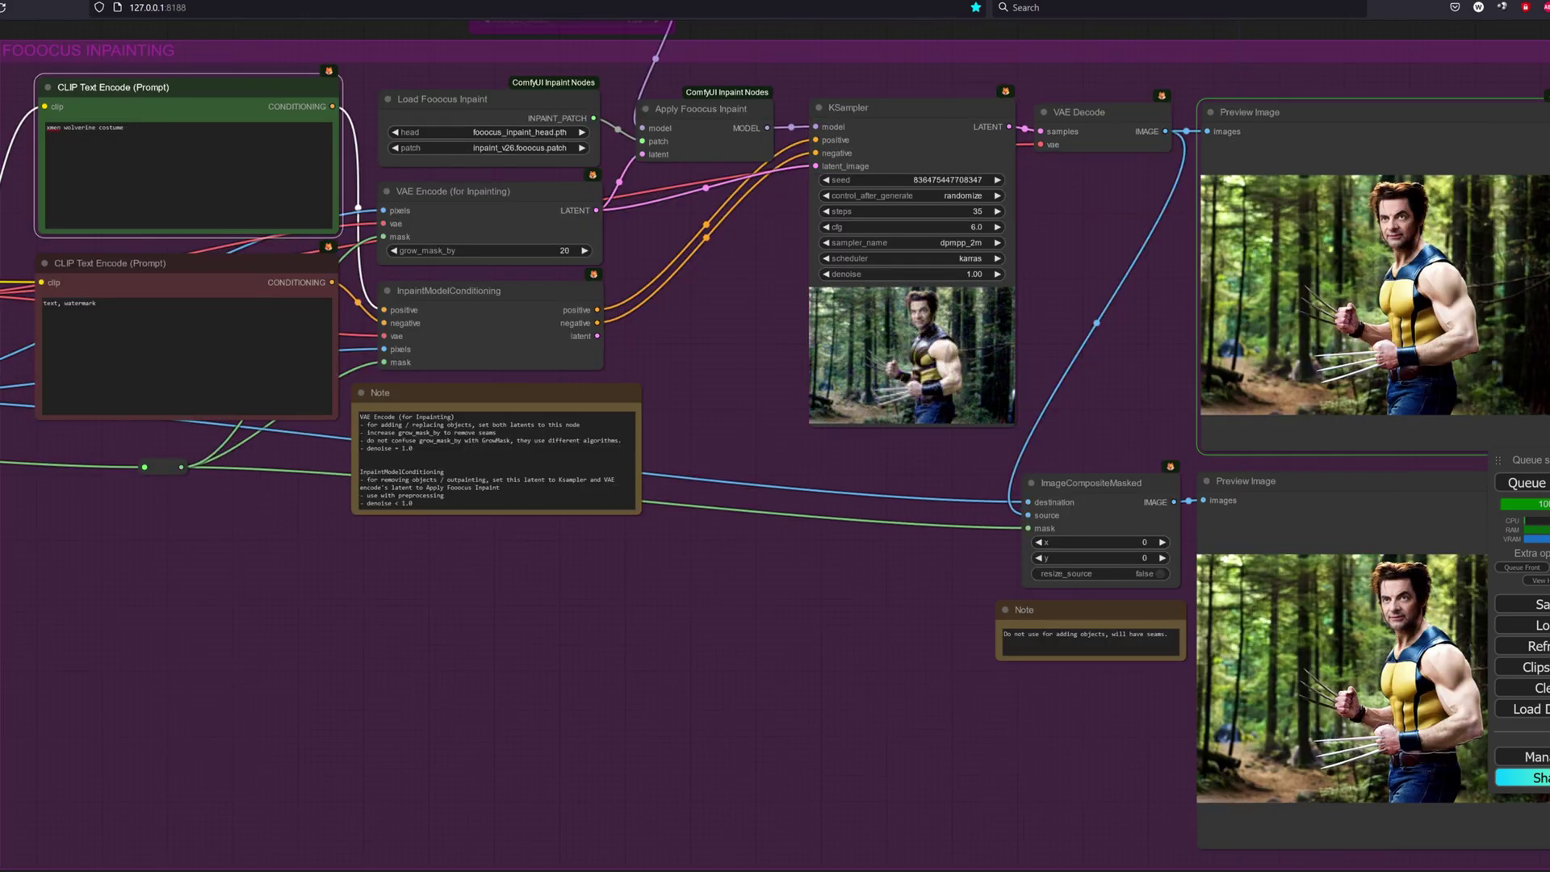
click(1005, 820)
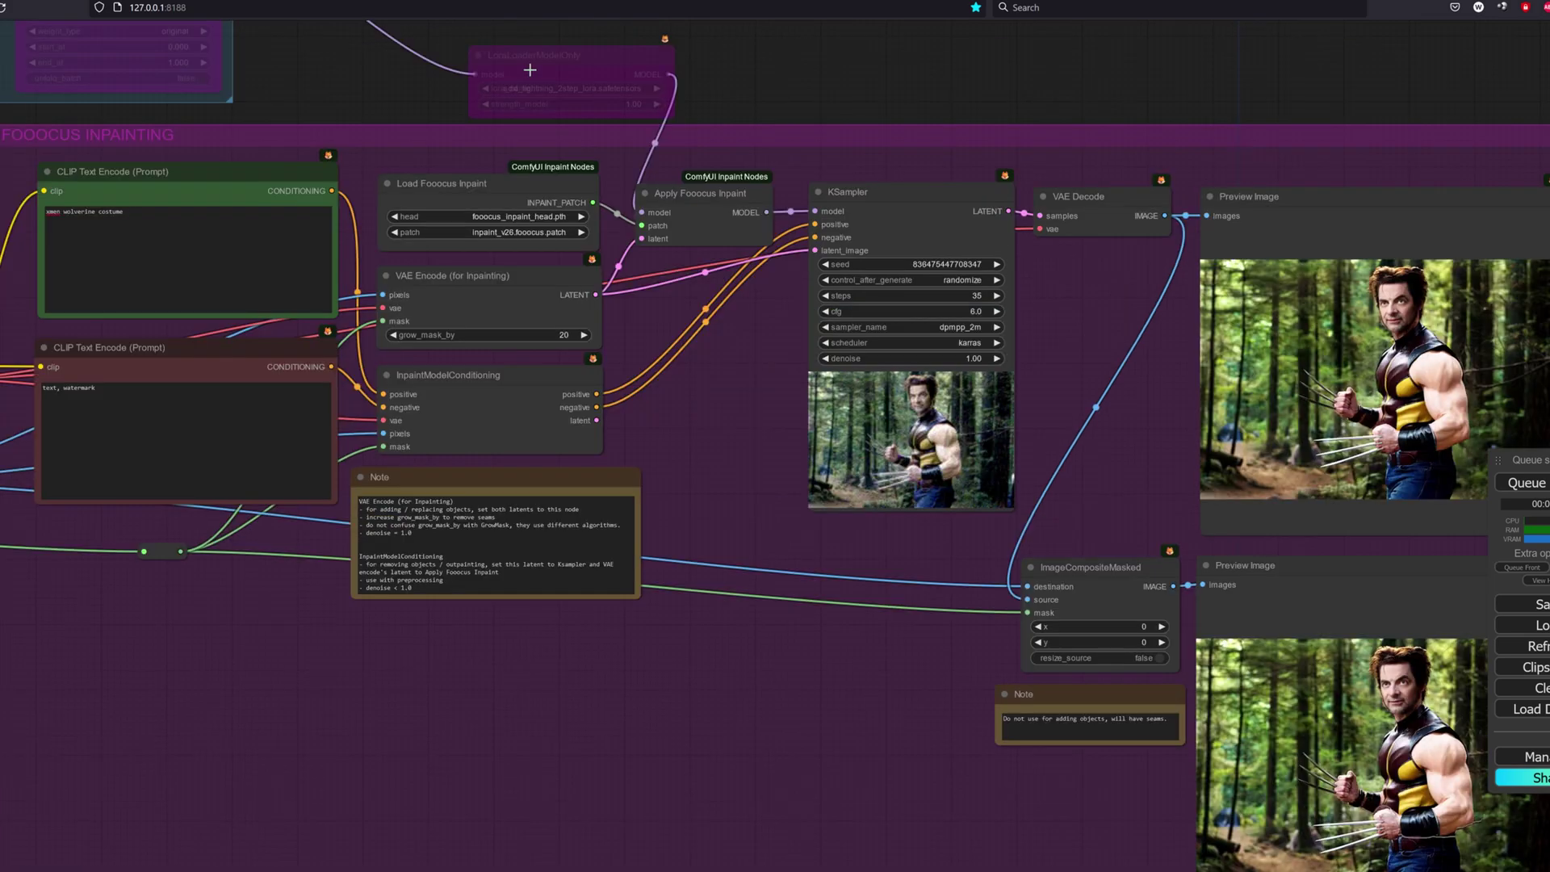
Enable the bypassed LoraLoaderModelOnly node with sdxl_lightning_2step_lora.safetensors and generate inpaints at 2 steps, raising cfg to 2.0.
click(529, 70)
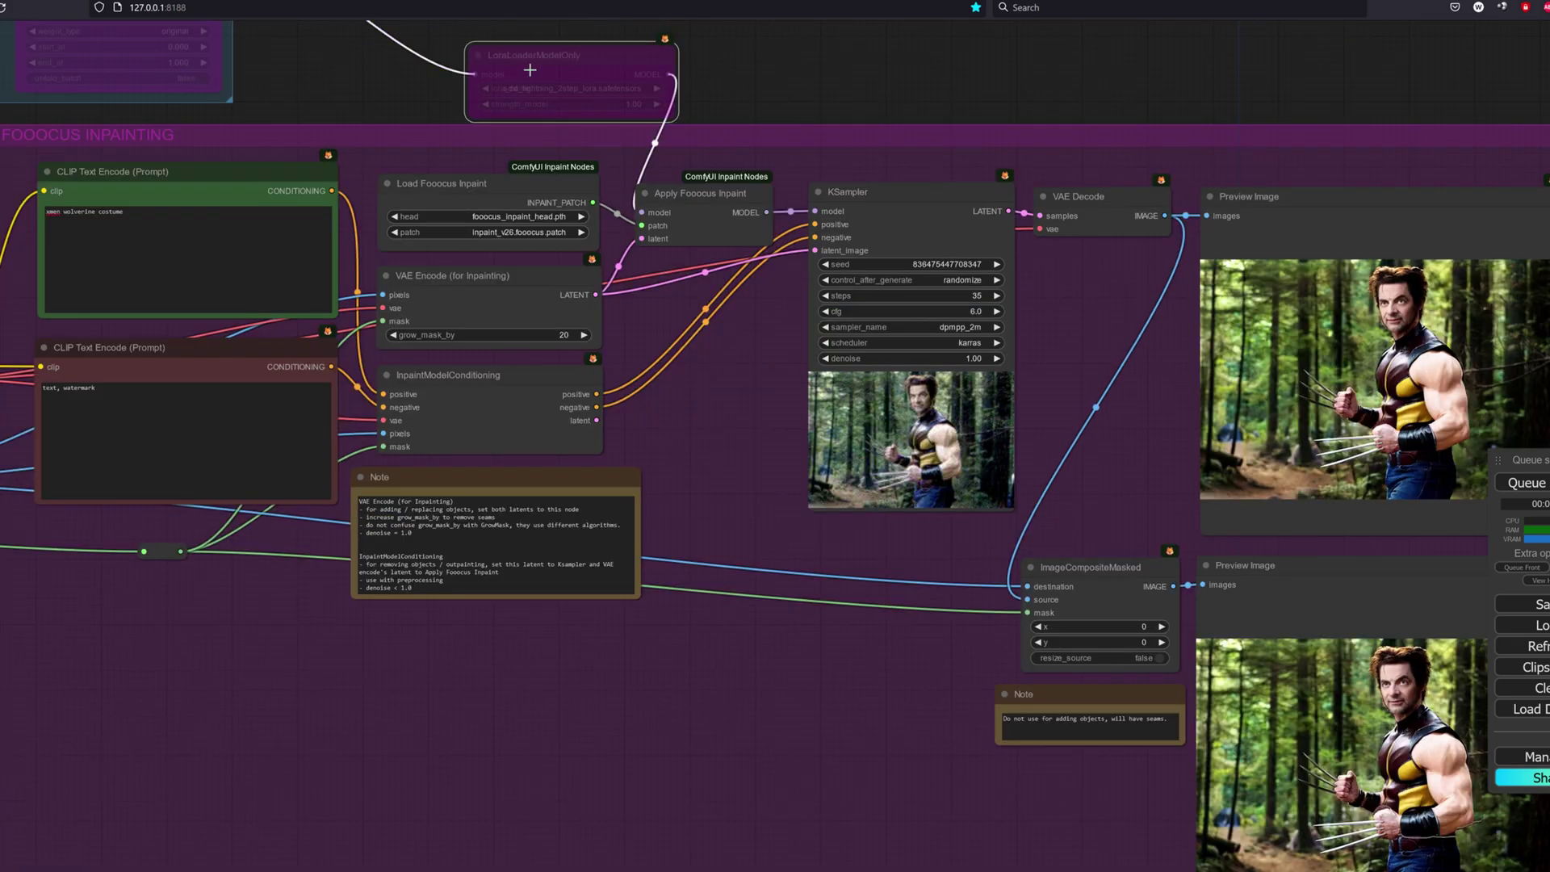
key(ctrl+b)
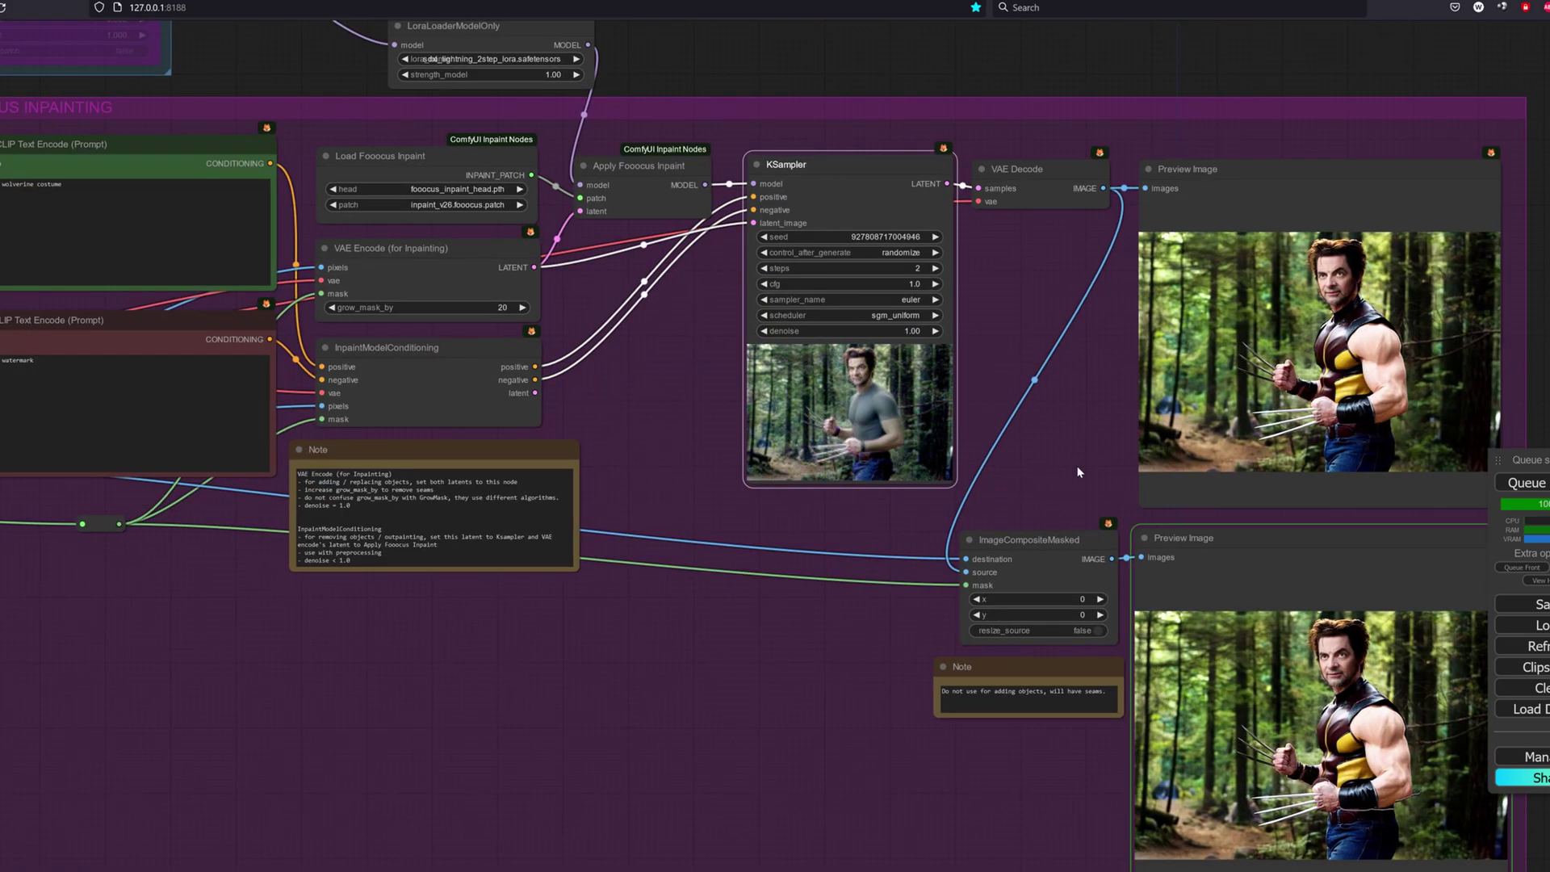
click(906, 284)
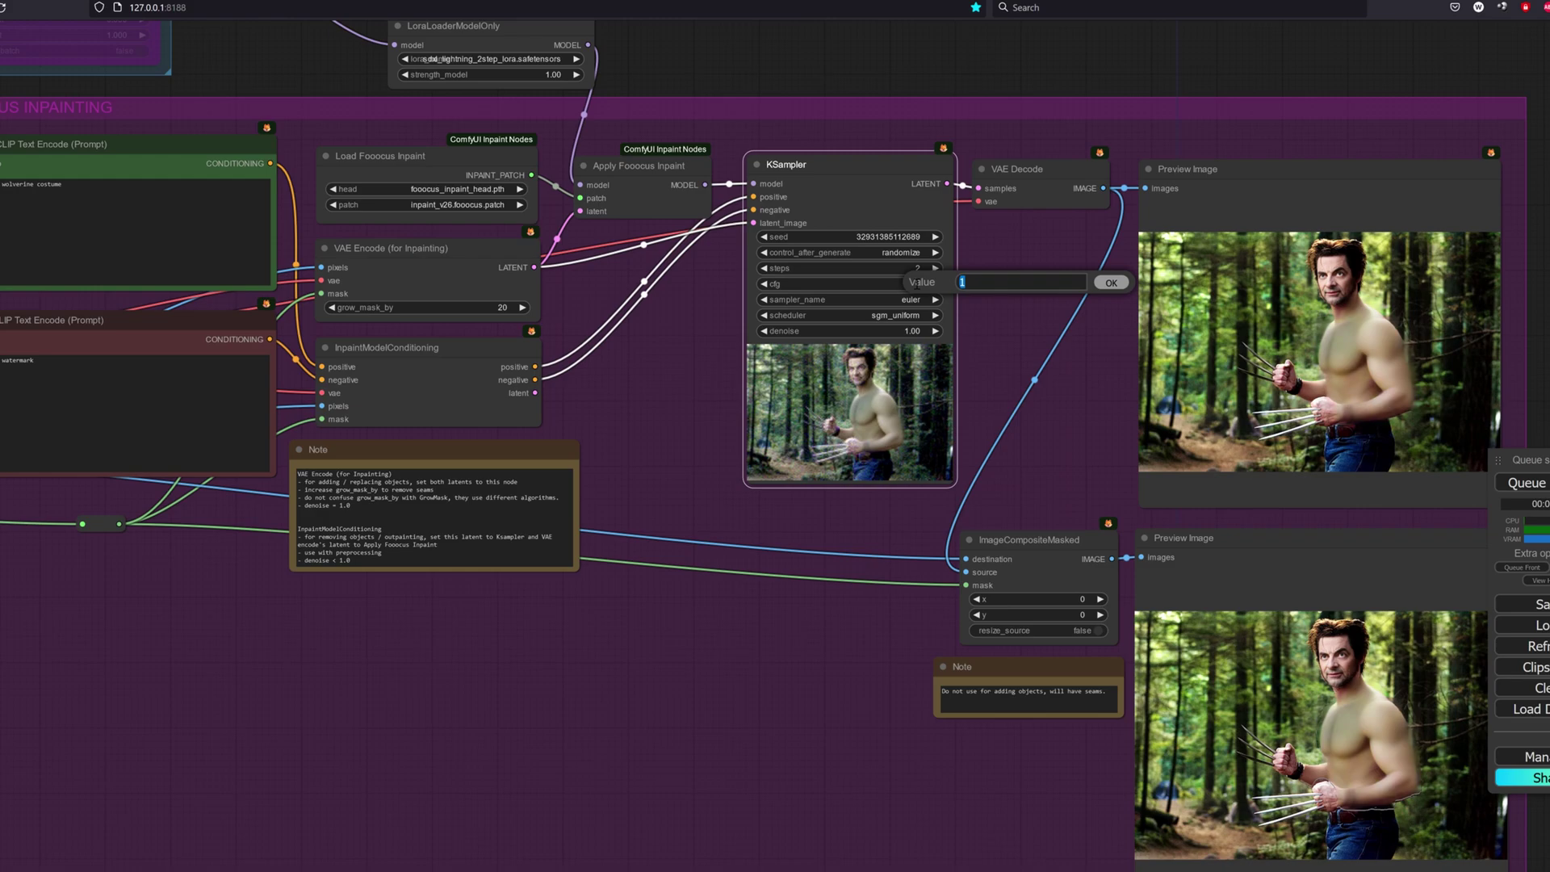
text(2)
key(Return)
click(1534, 483)
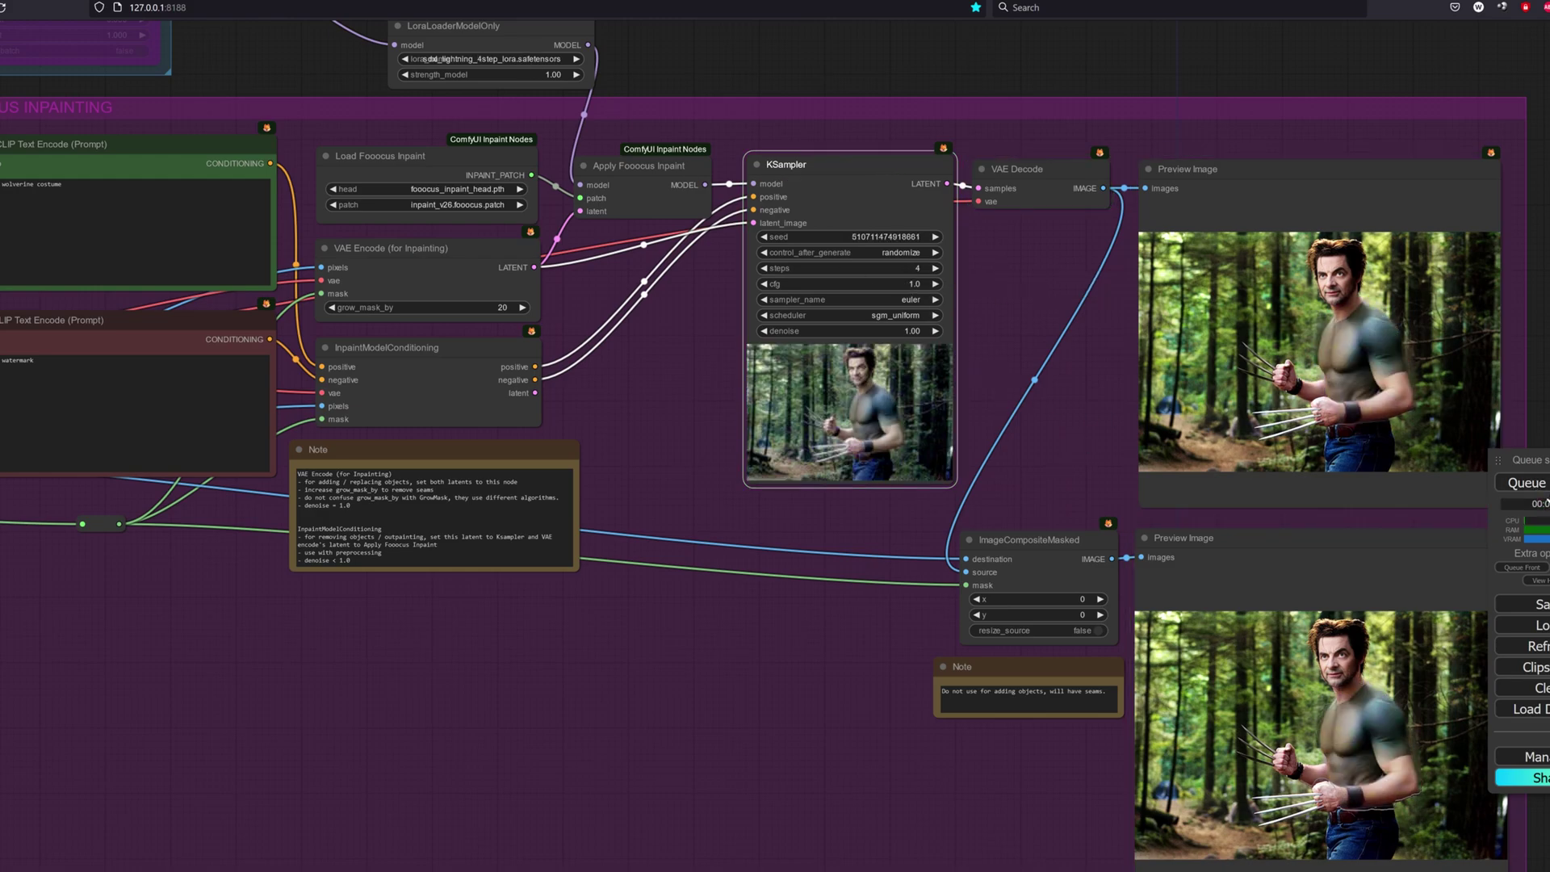
Set cfg to 2.0, generate 4-step inpaints with sdxl_lightning_4step_lora.safetensors and check their execution times in the ComfyUI terminal.
click(906, 284)
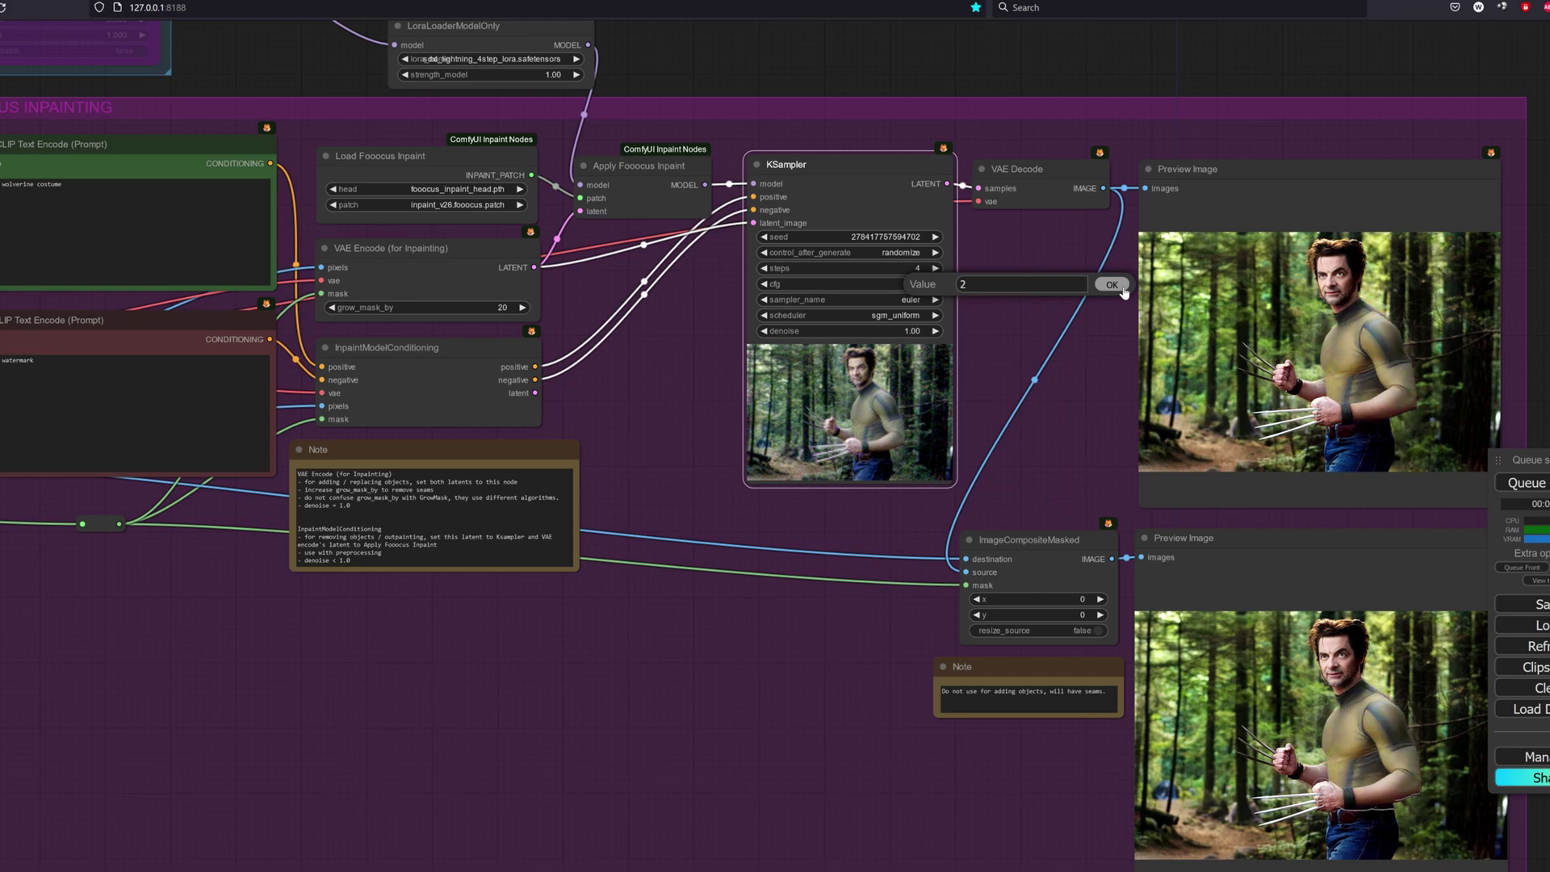
text(2)
key(Return)
click(1525, 484)
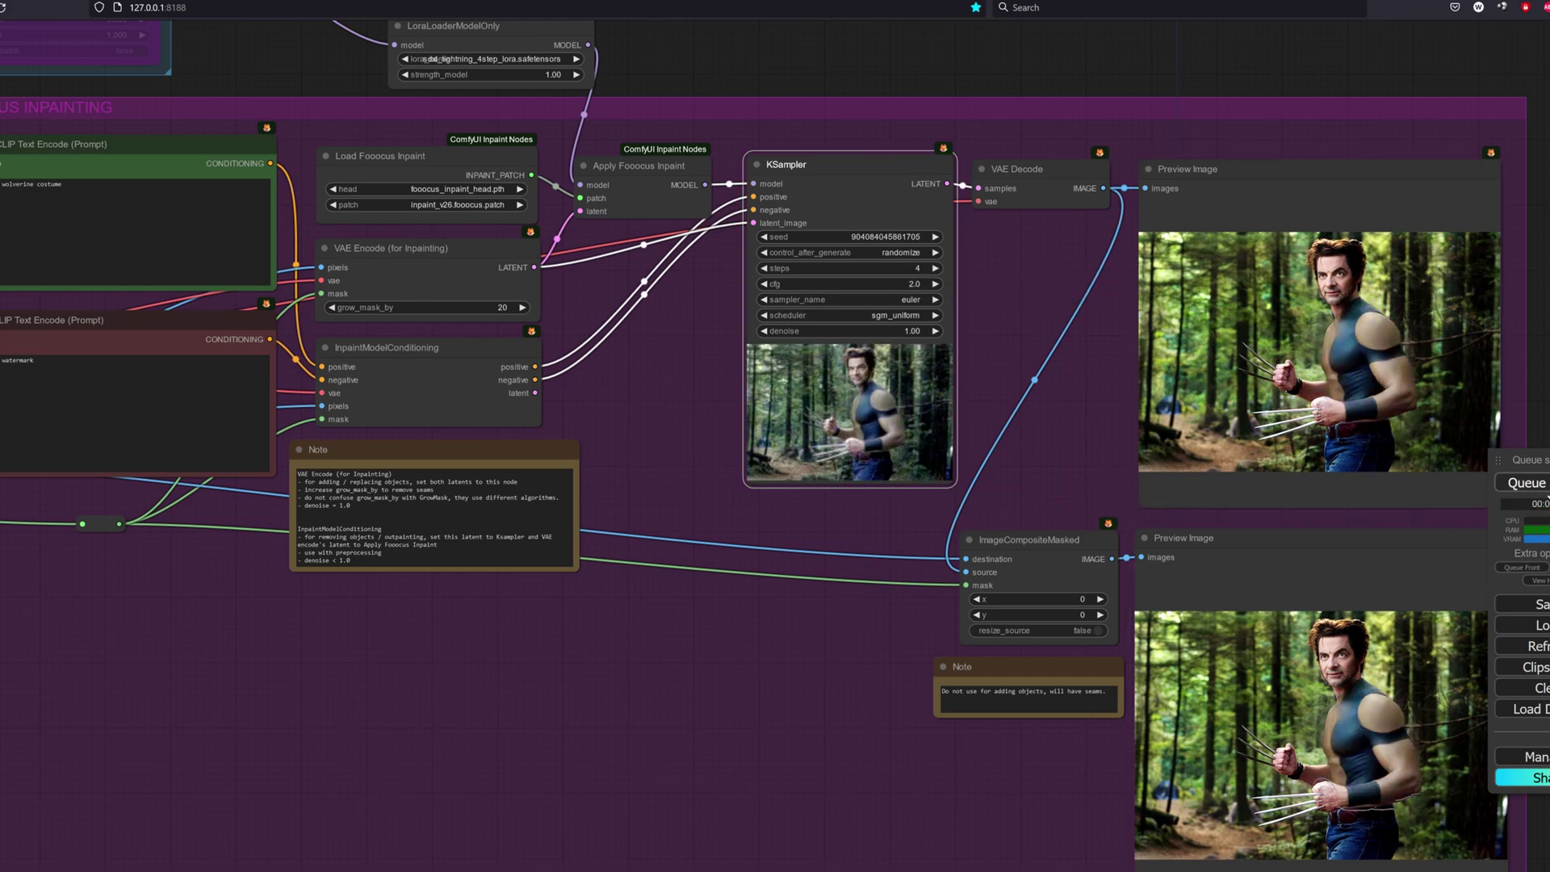
key(alt+Tab)
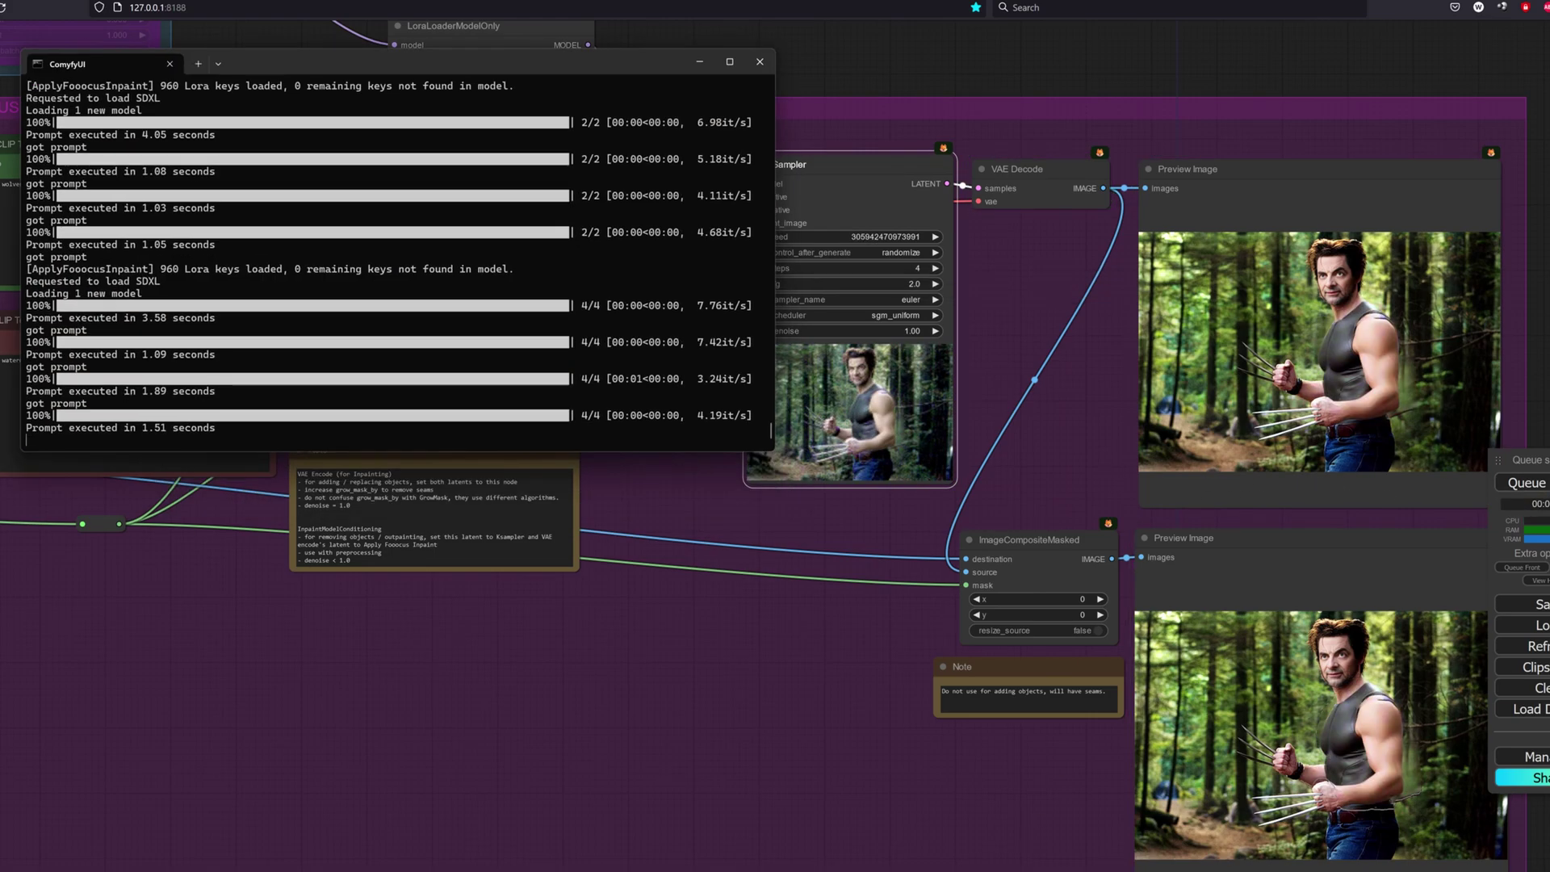
key(alt+Tab)
click(1525, 483)
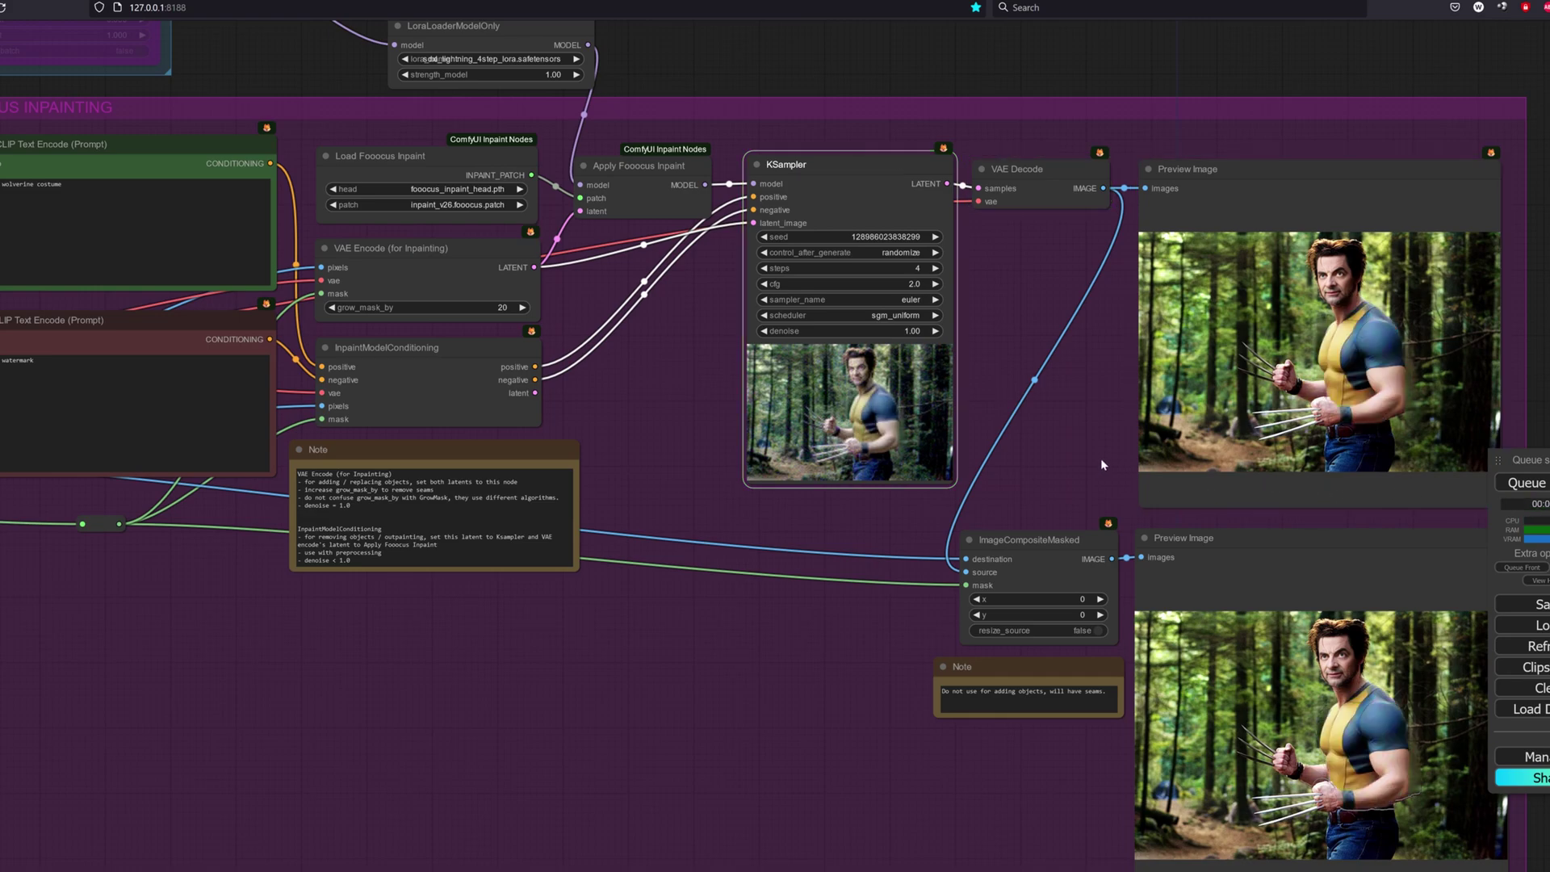
key(alt+Tab)
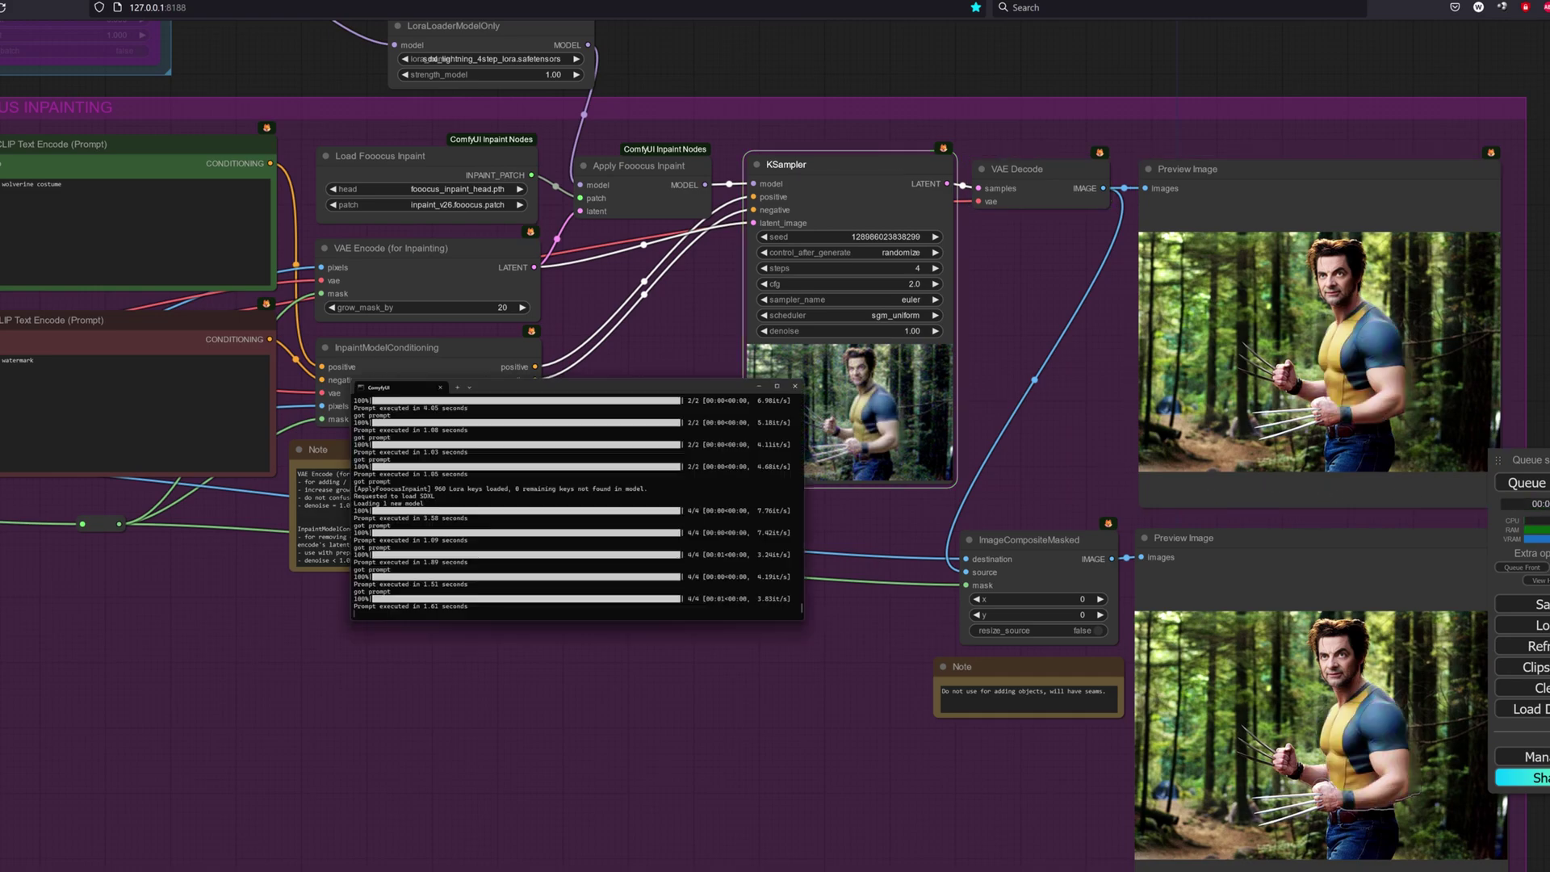
key(alt+Tab)
Load sdxl_lightning_8step_lora.safetensors and generate inpaints at 8 steps, raising cfg to 2.0 and checking the execution times.
click(519, 58)
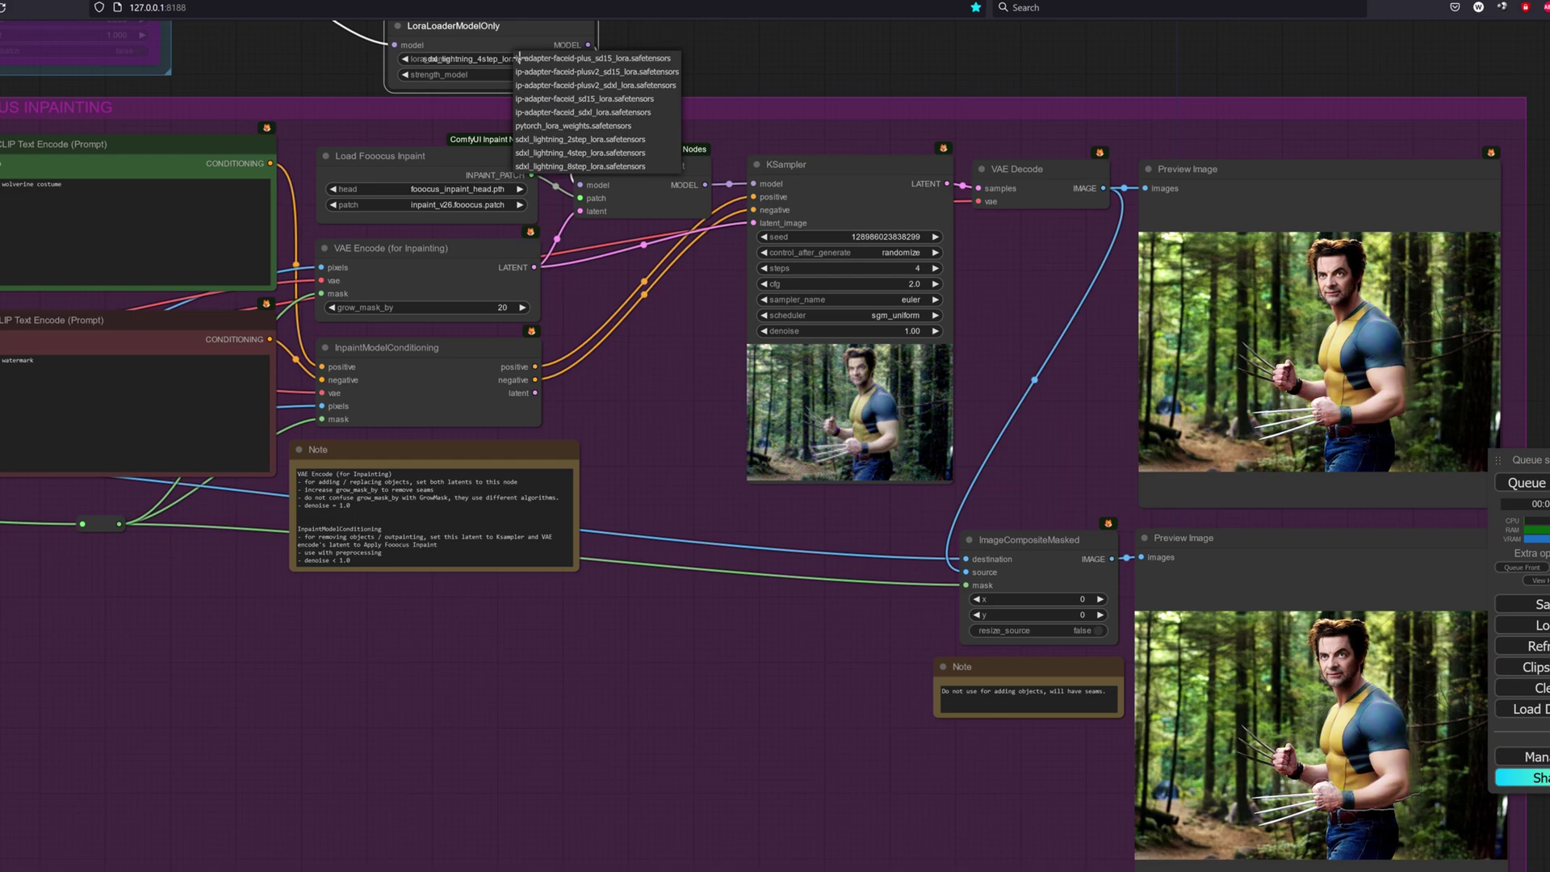
click(579, 167)
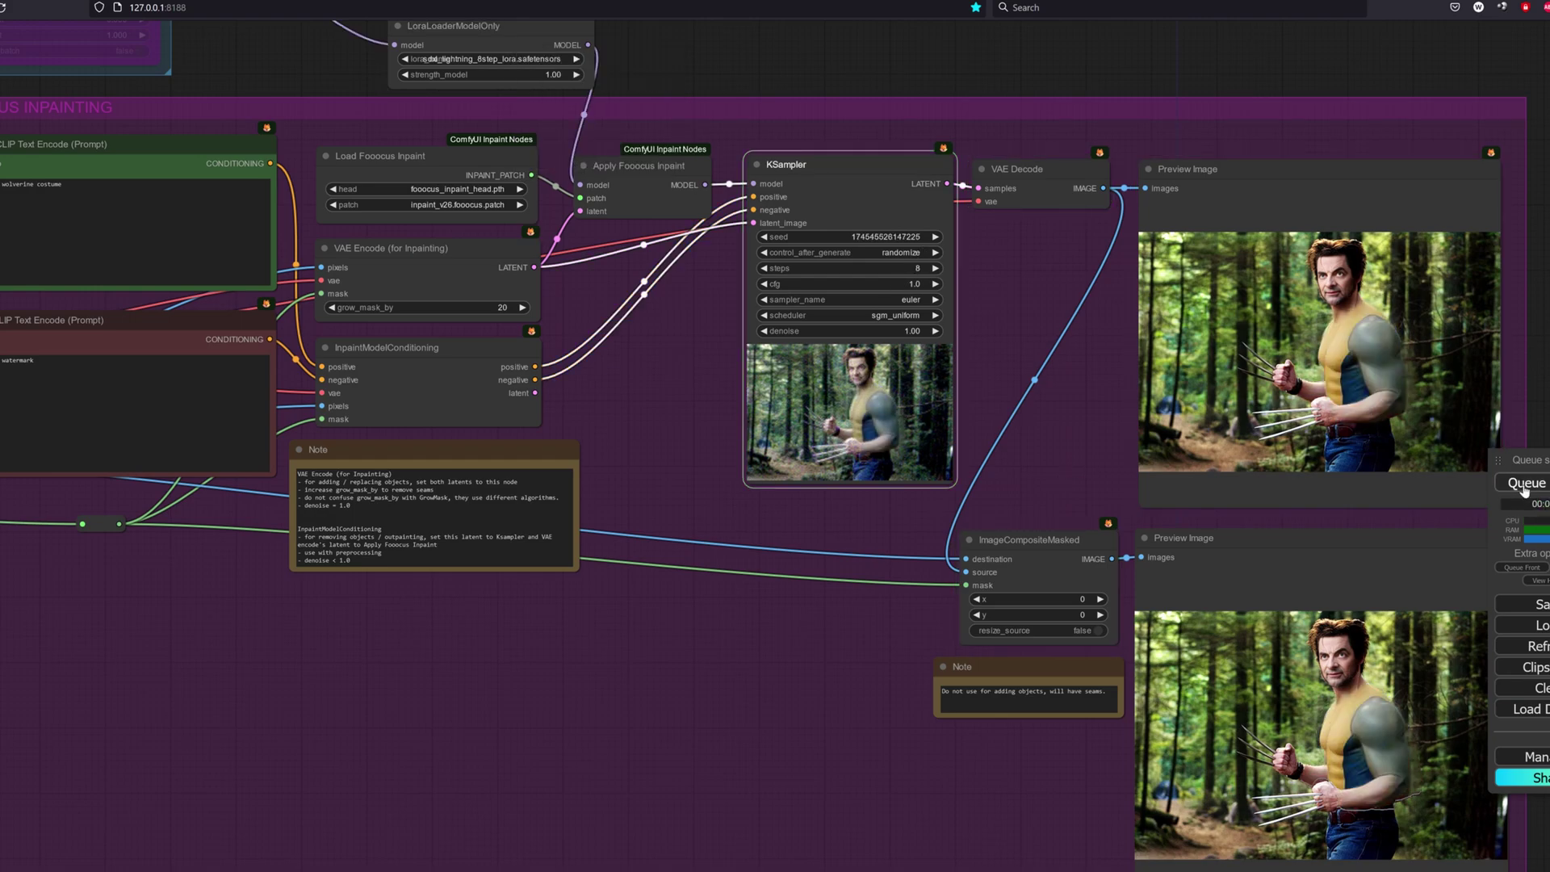
click(906, 281)
text(2)
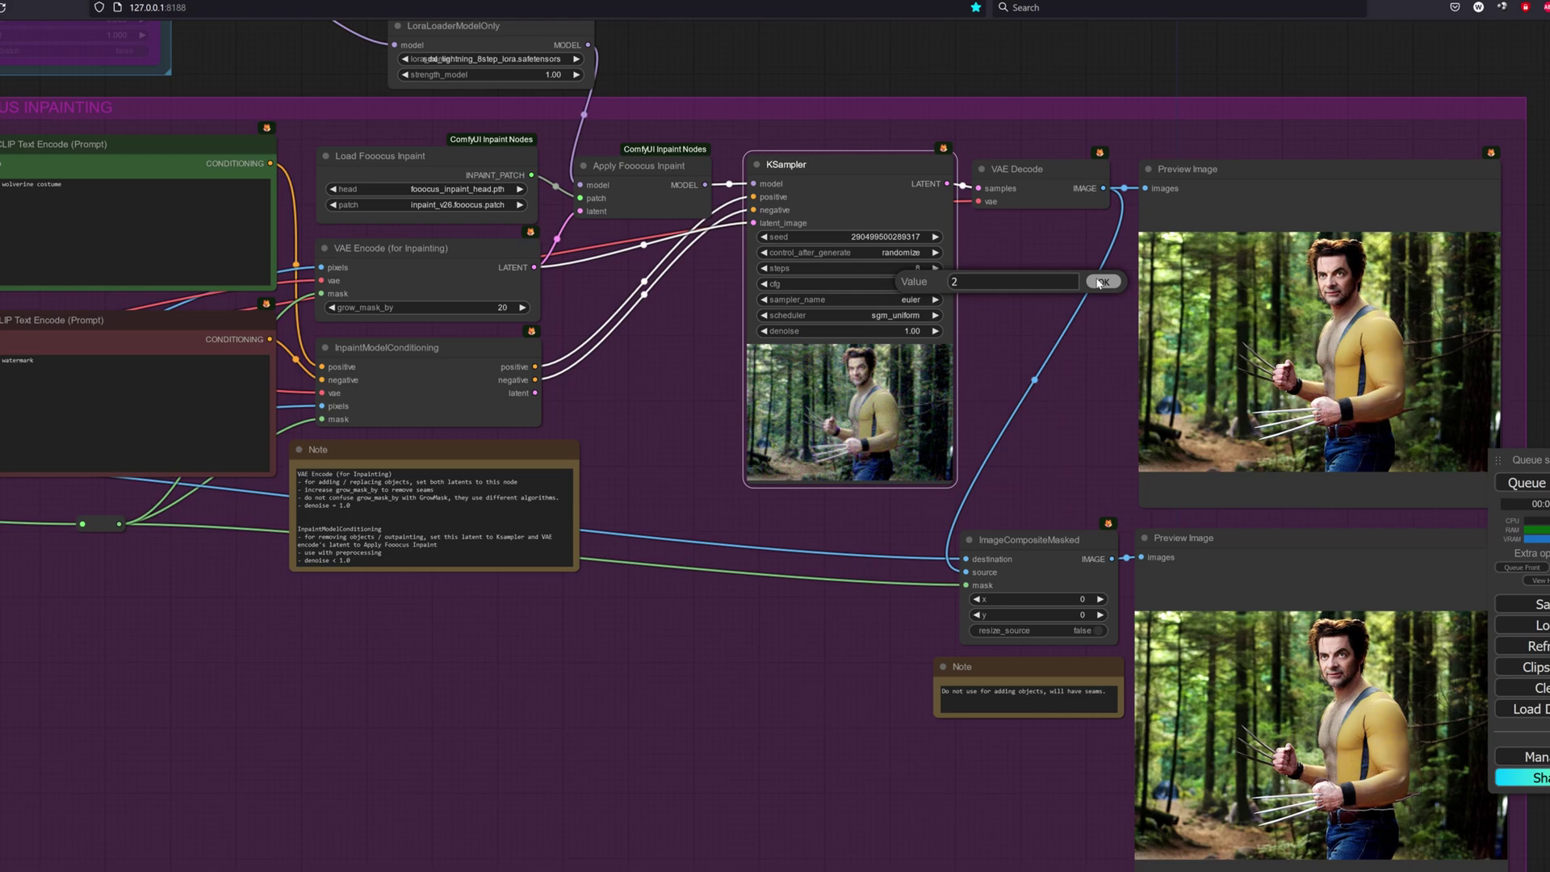
click(1098, 282)
key(ctrl+Return)
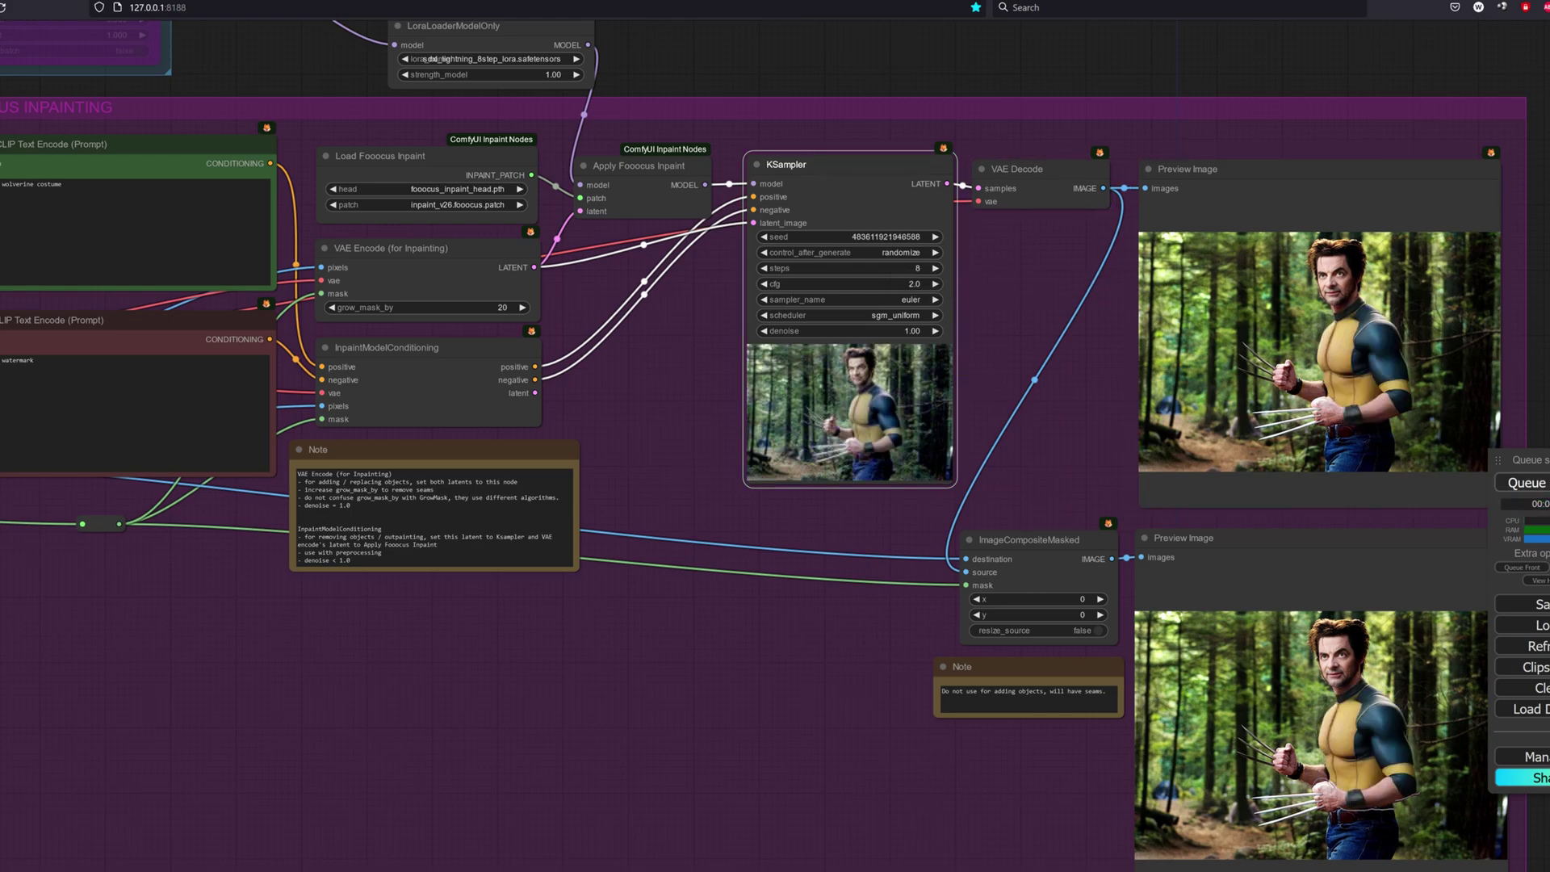
key(ctrl+Return)
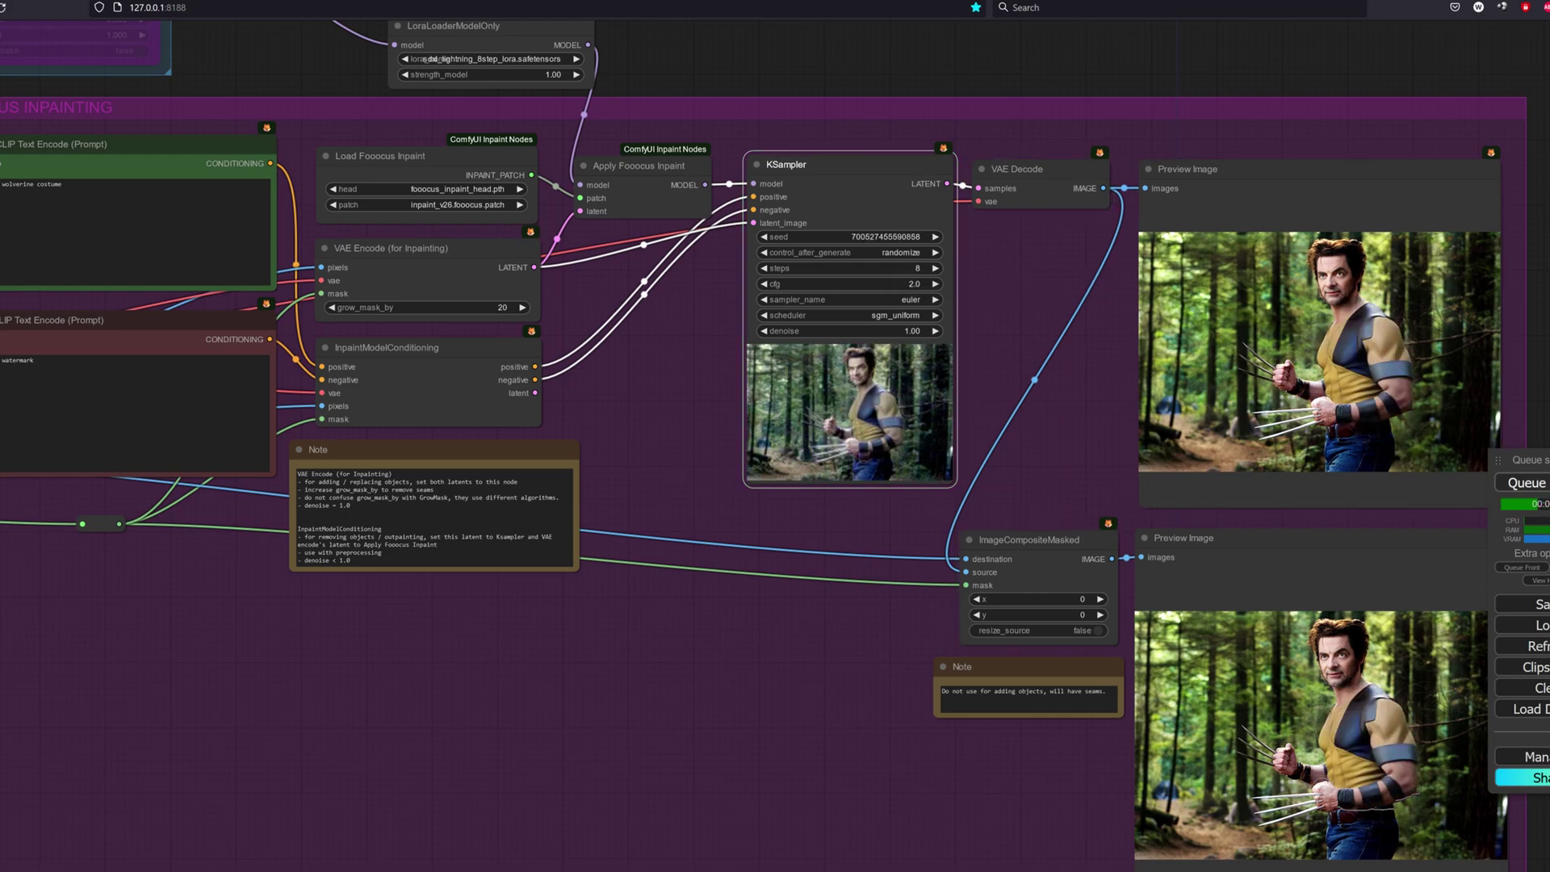
key(ctrl+Return)
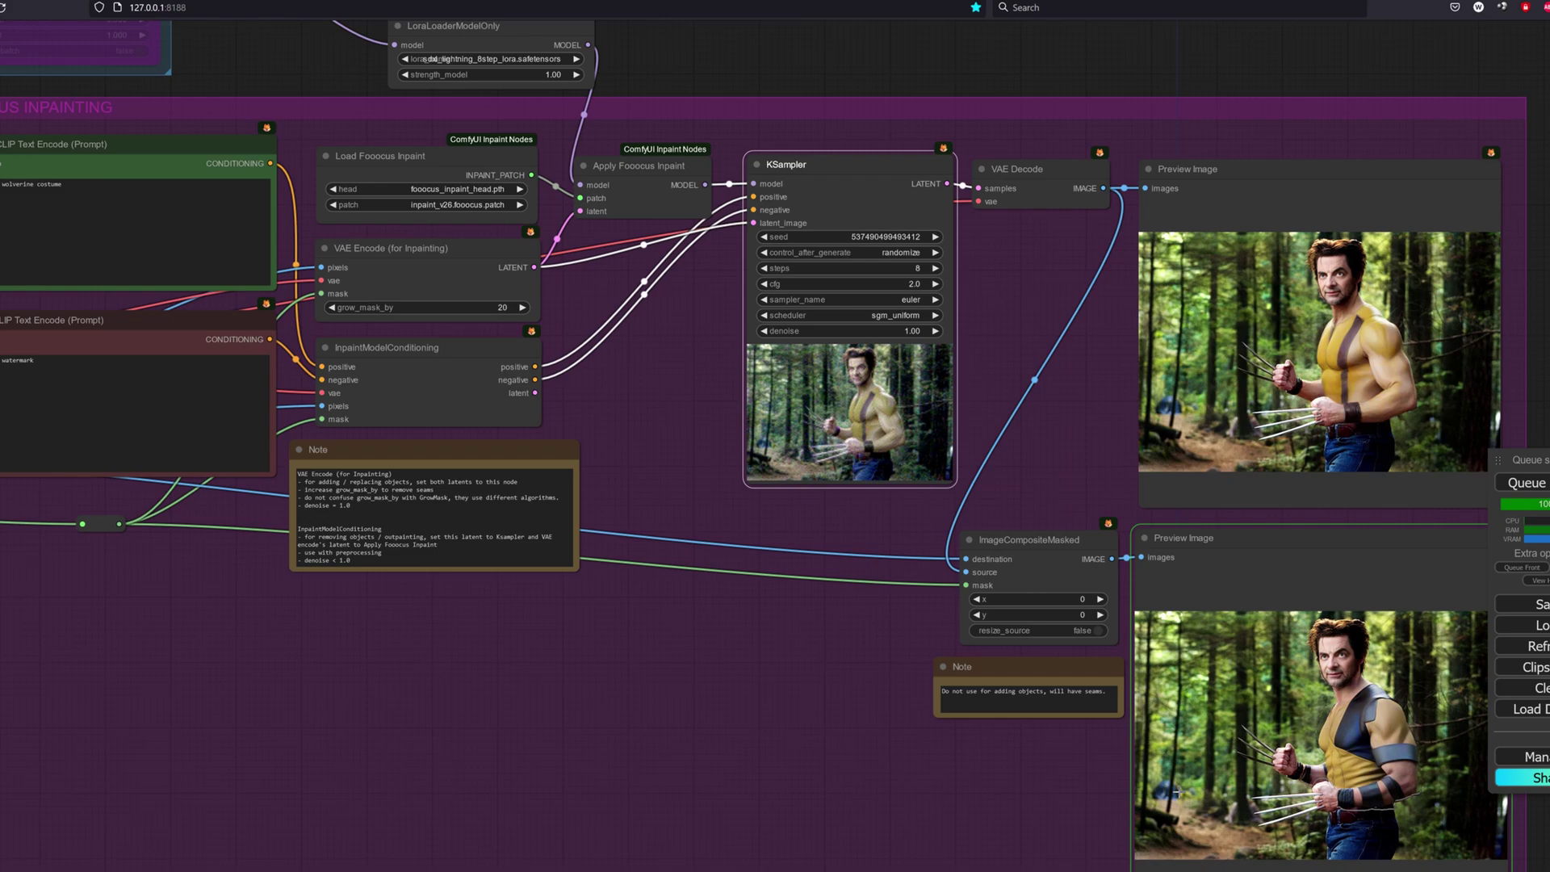
key(alt+Tab)
key(alt+Tab)
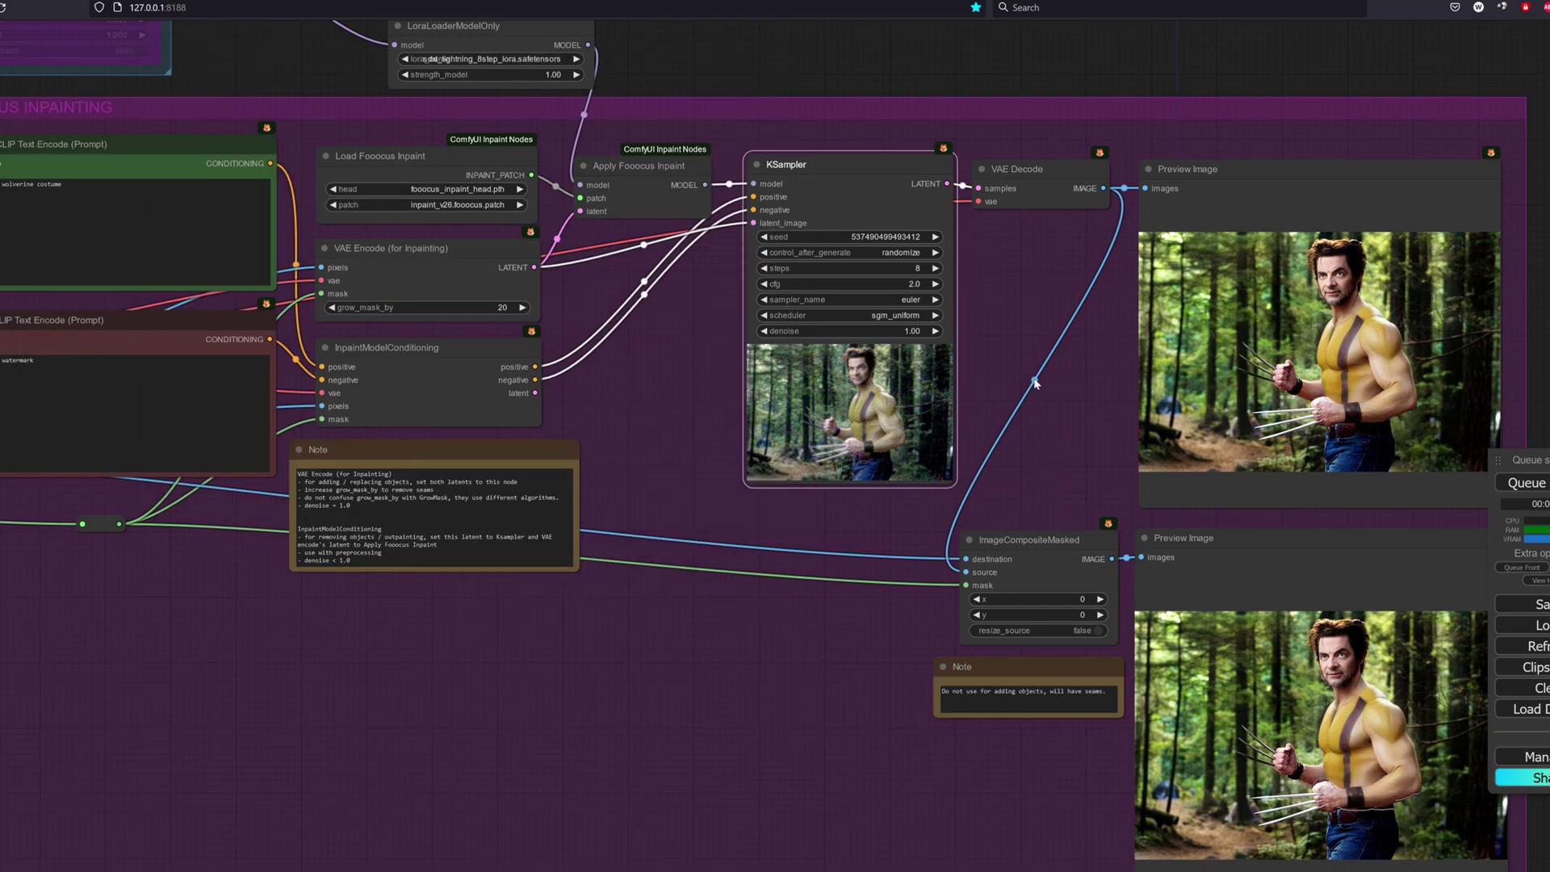
Set the KSampler's cfg to 3.0, generate several inpaints with the 8-step LoRA and check their execution times.
click(902, 286)
text(3)
click(1091, 289)
click(1526, 483)
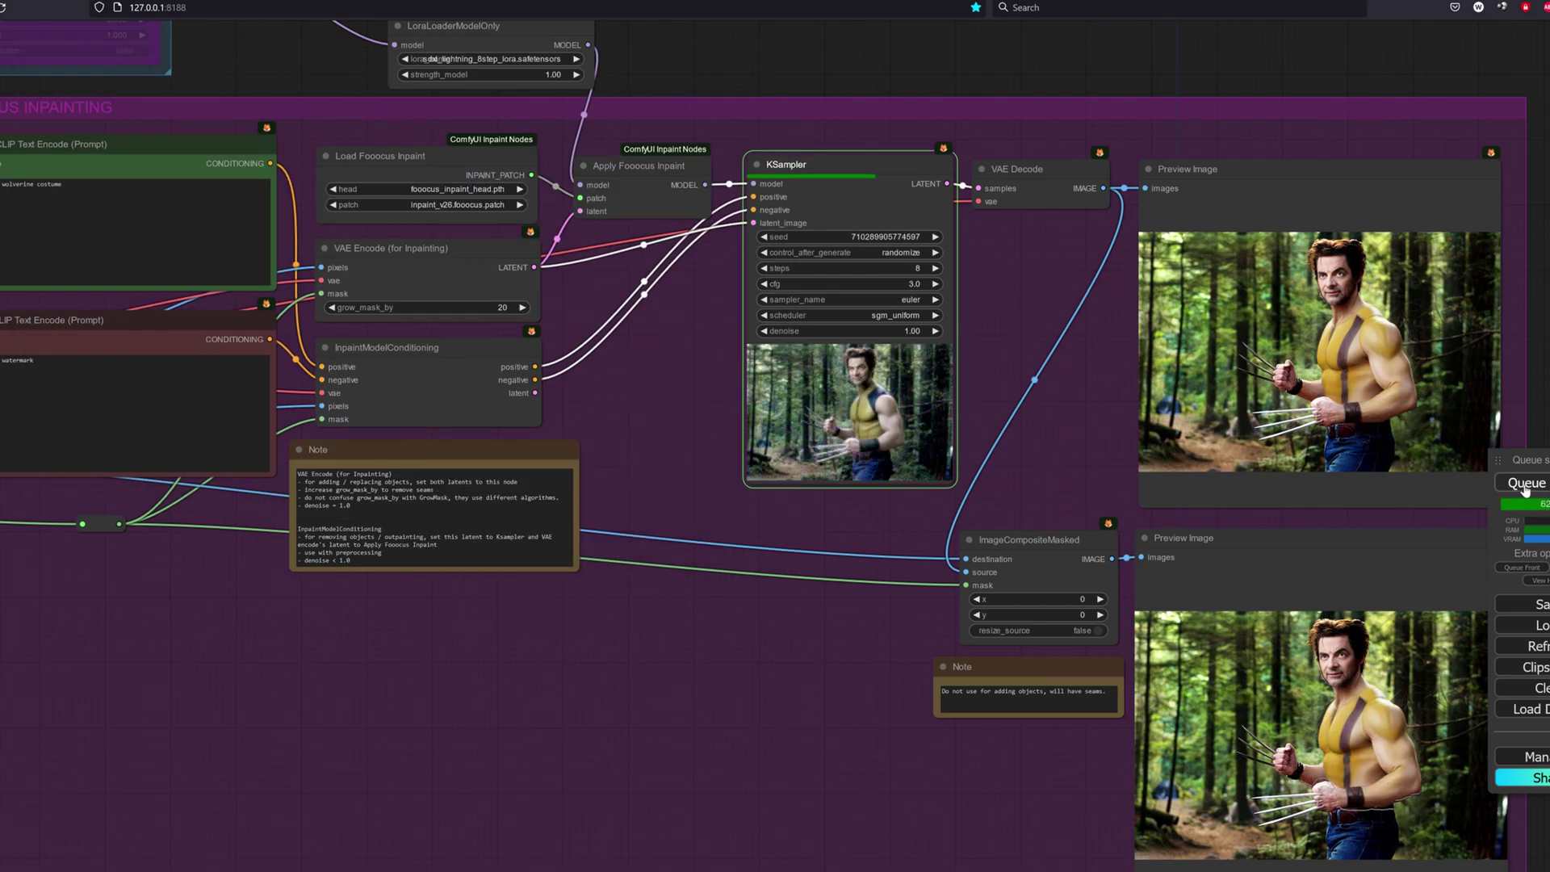
click(1526, 484)
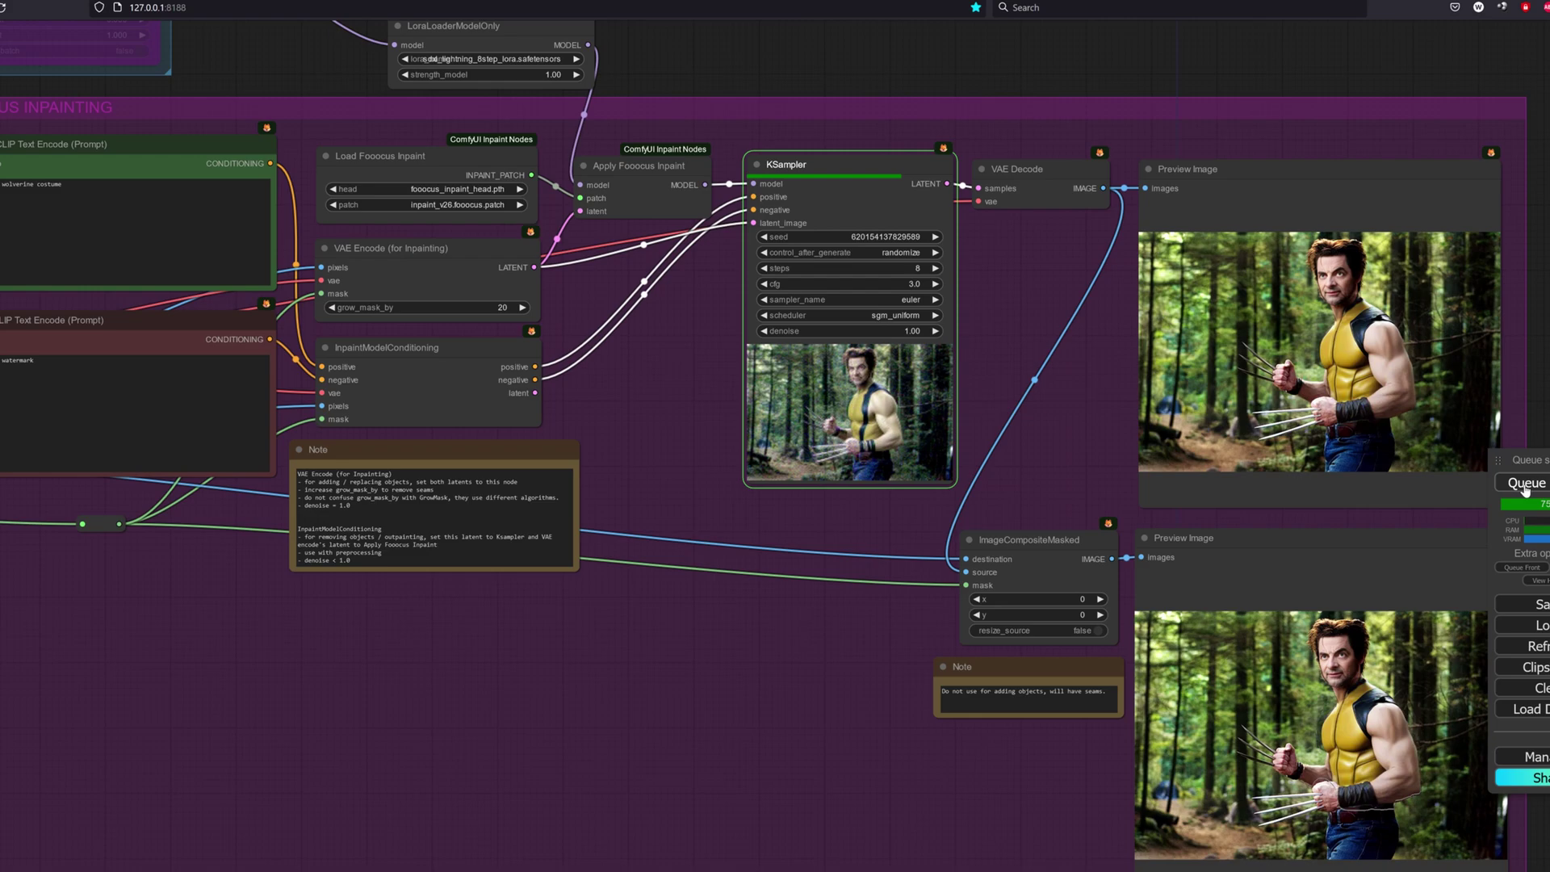
click(1525, 485)
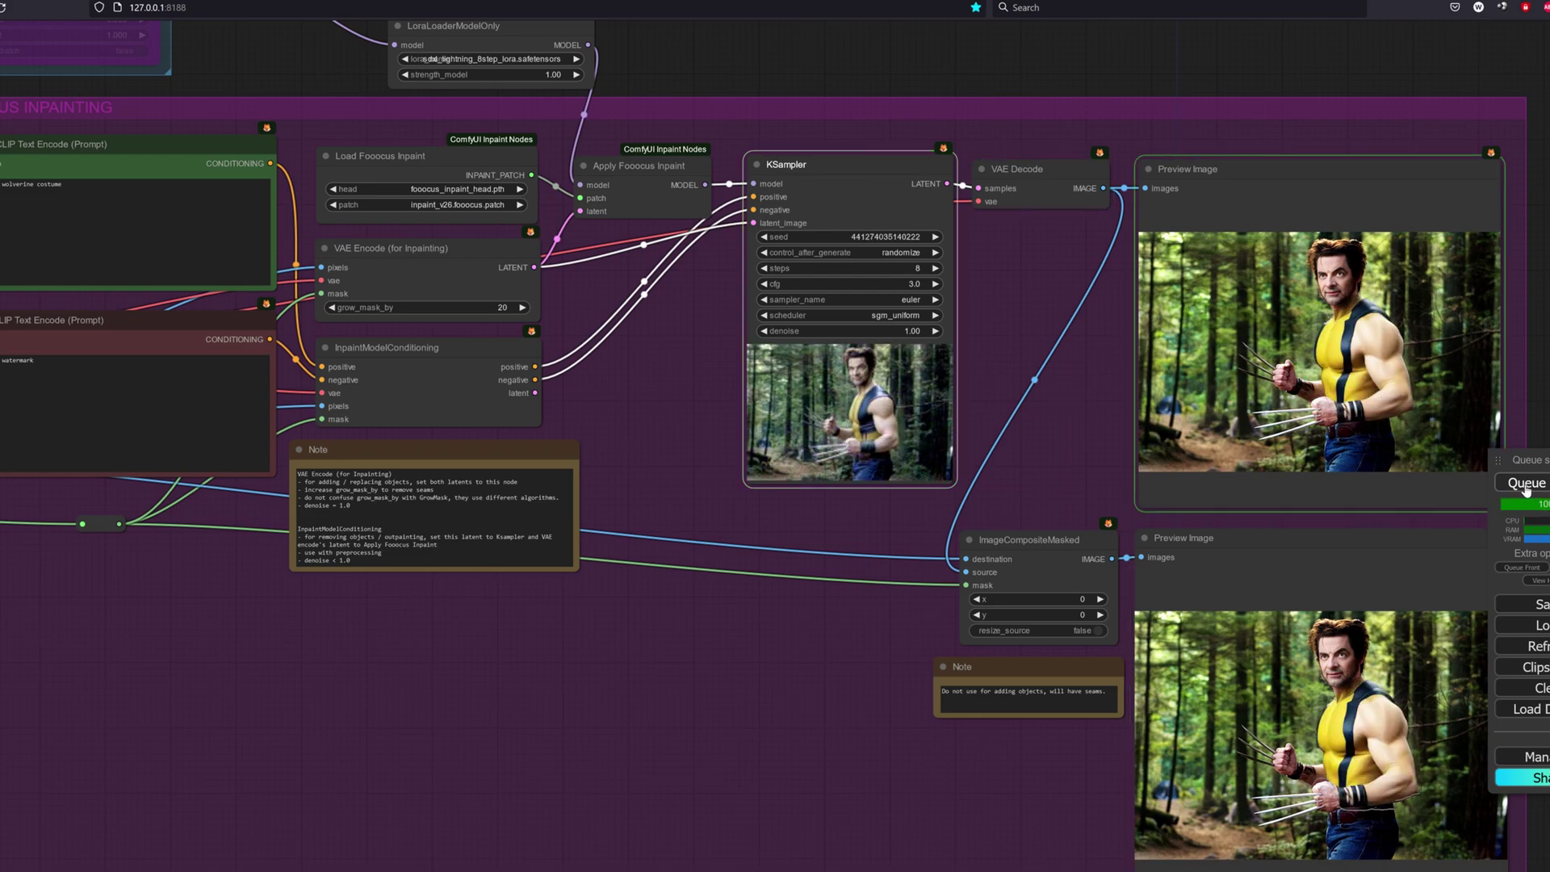
key(alt+Tab)
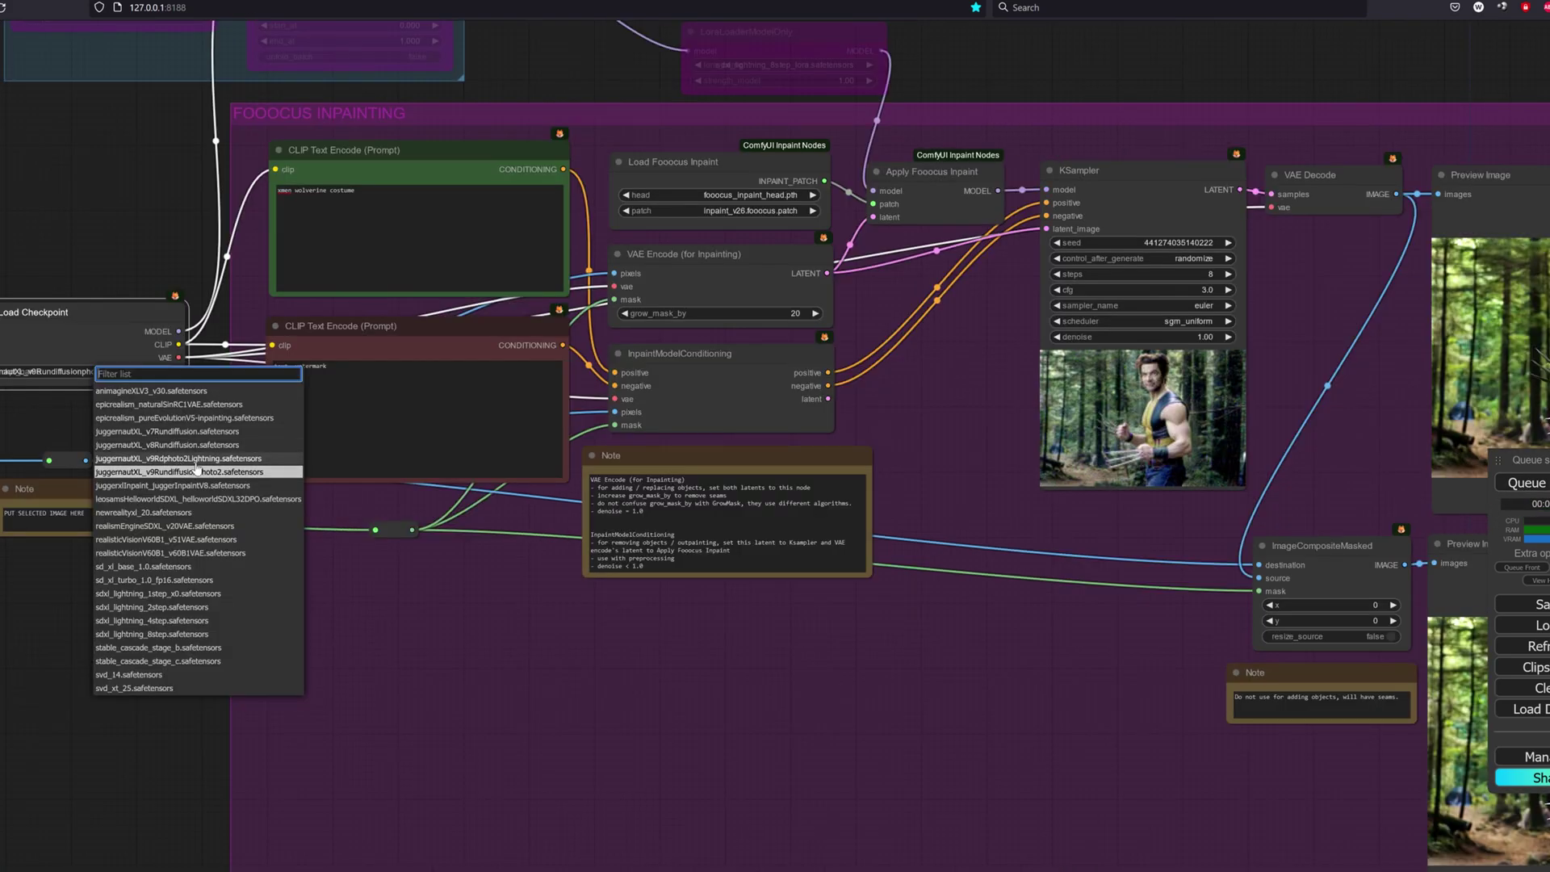
Load juggernautXL_v9Rdphoto2Lightning.safetensors, generate inpaints at 6 steps with dpmpp_sde, karras and cfg 2.0, and check the execution times in the terminal.
click(198, 456)
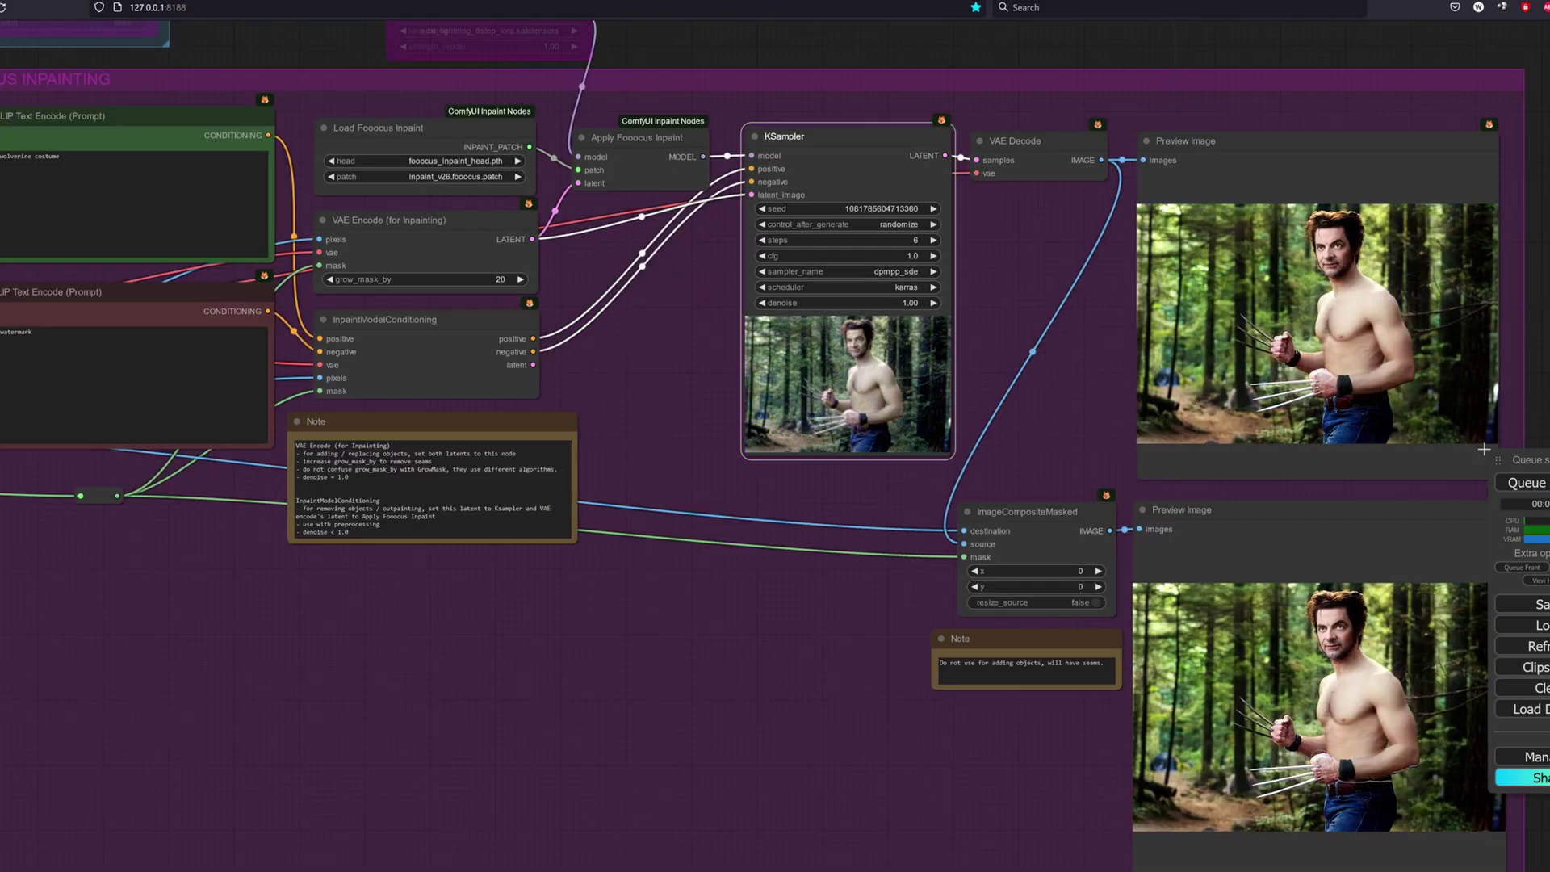
click(1518, 487)
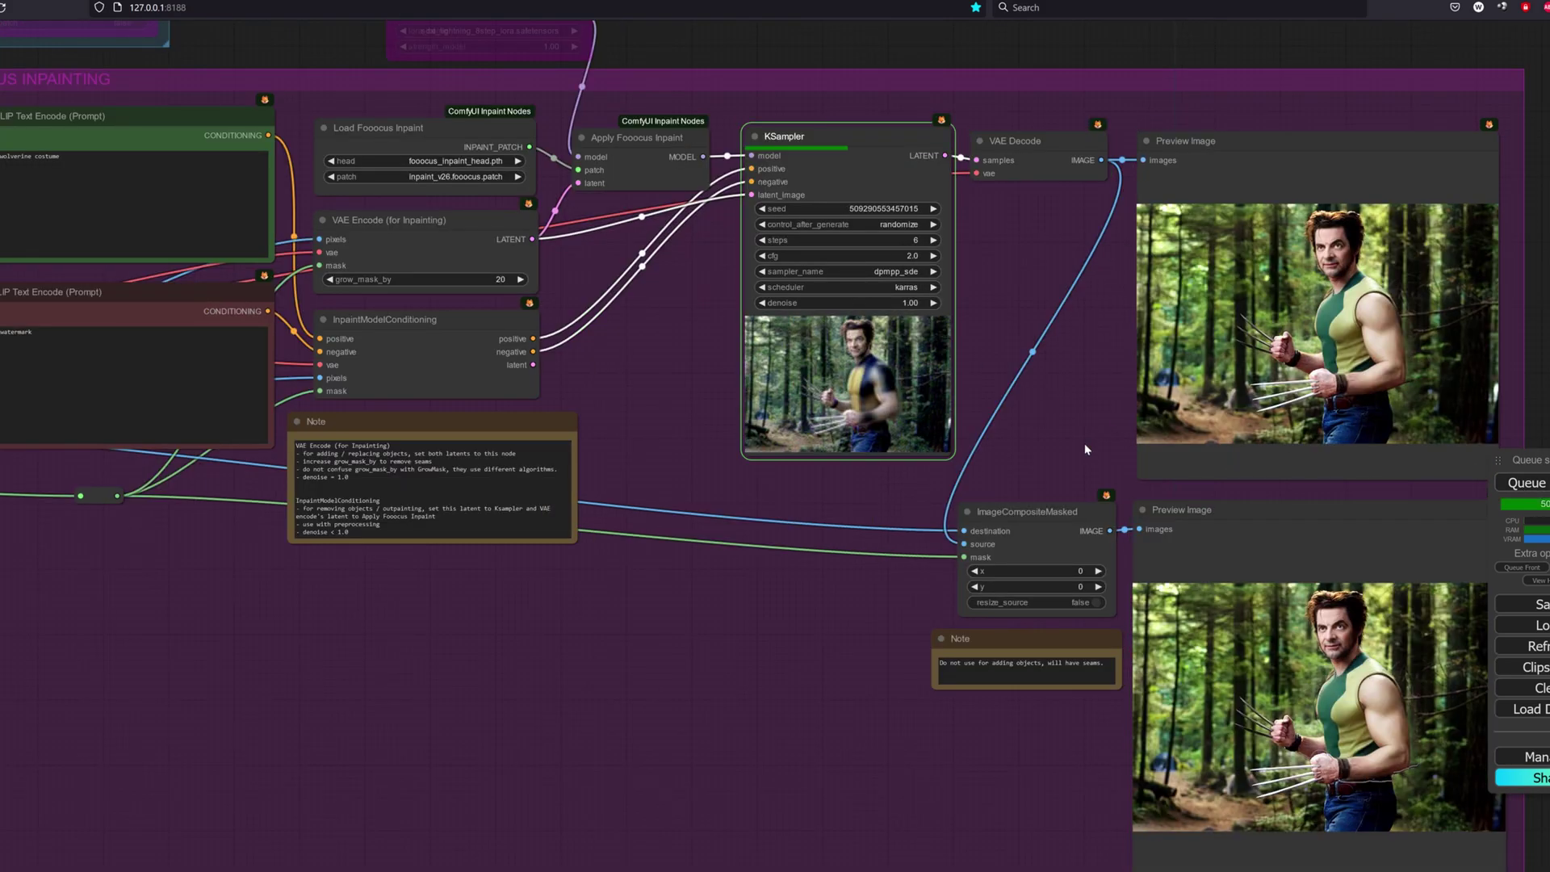
click(1526, 483)
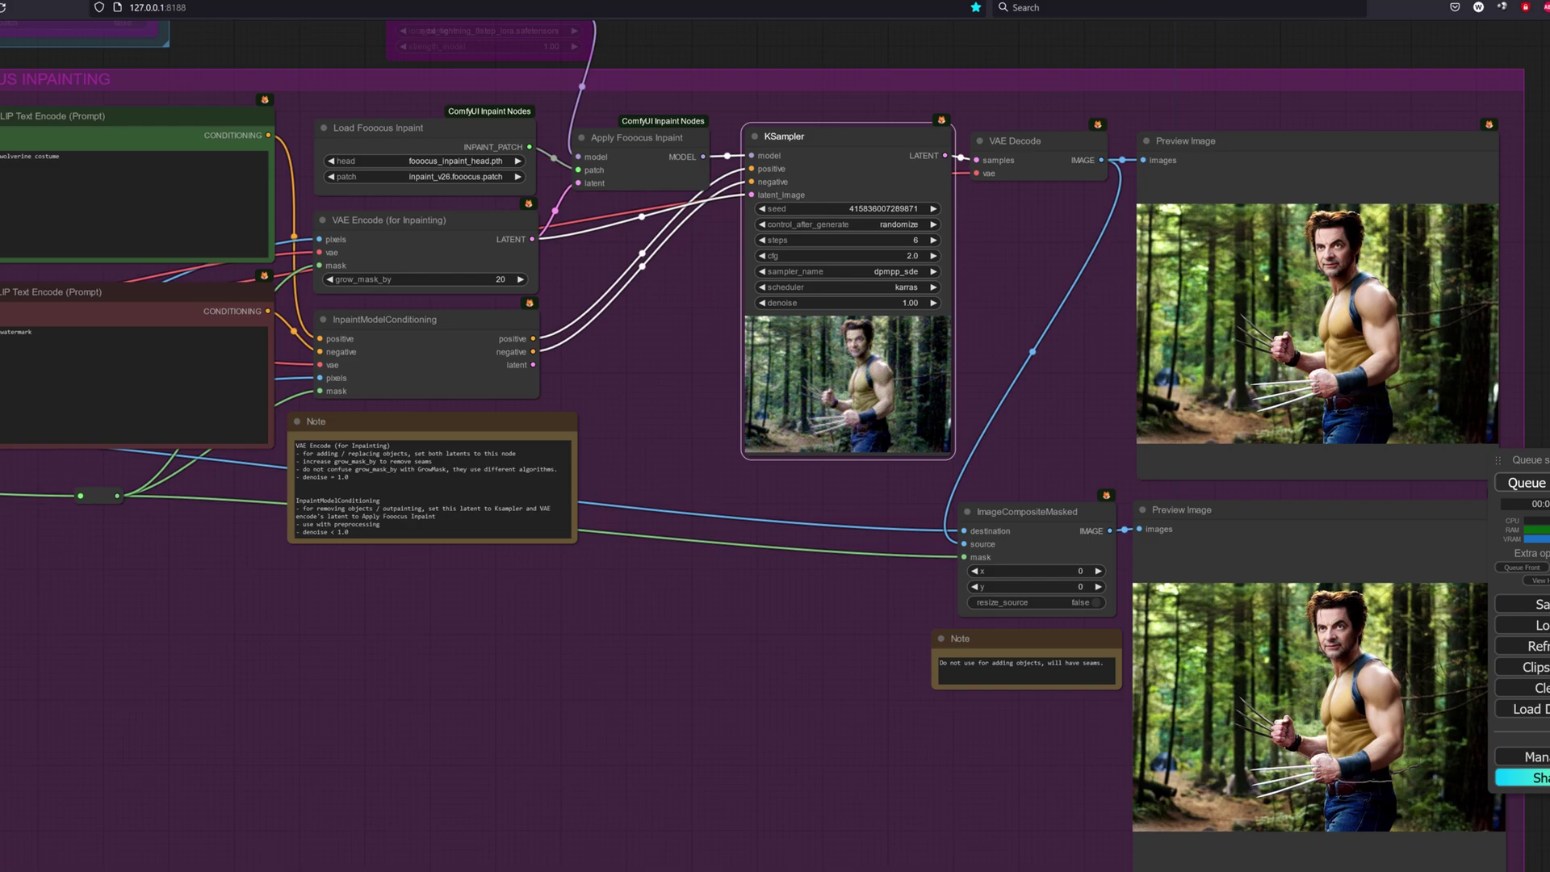
key(alt+Tab)
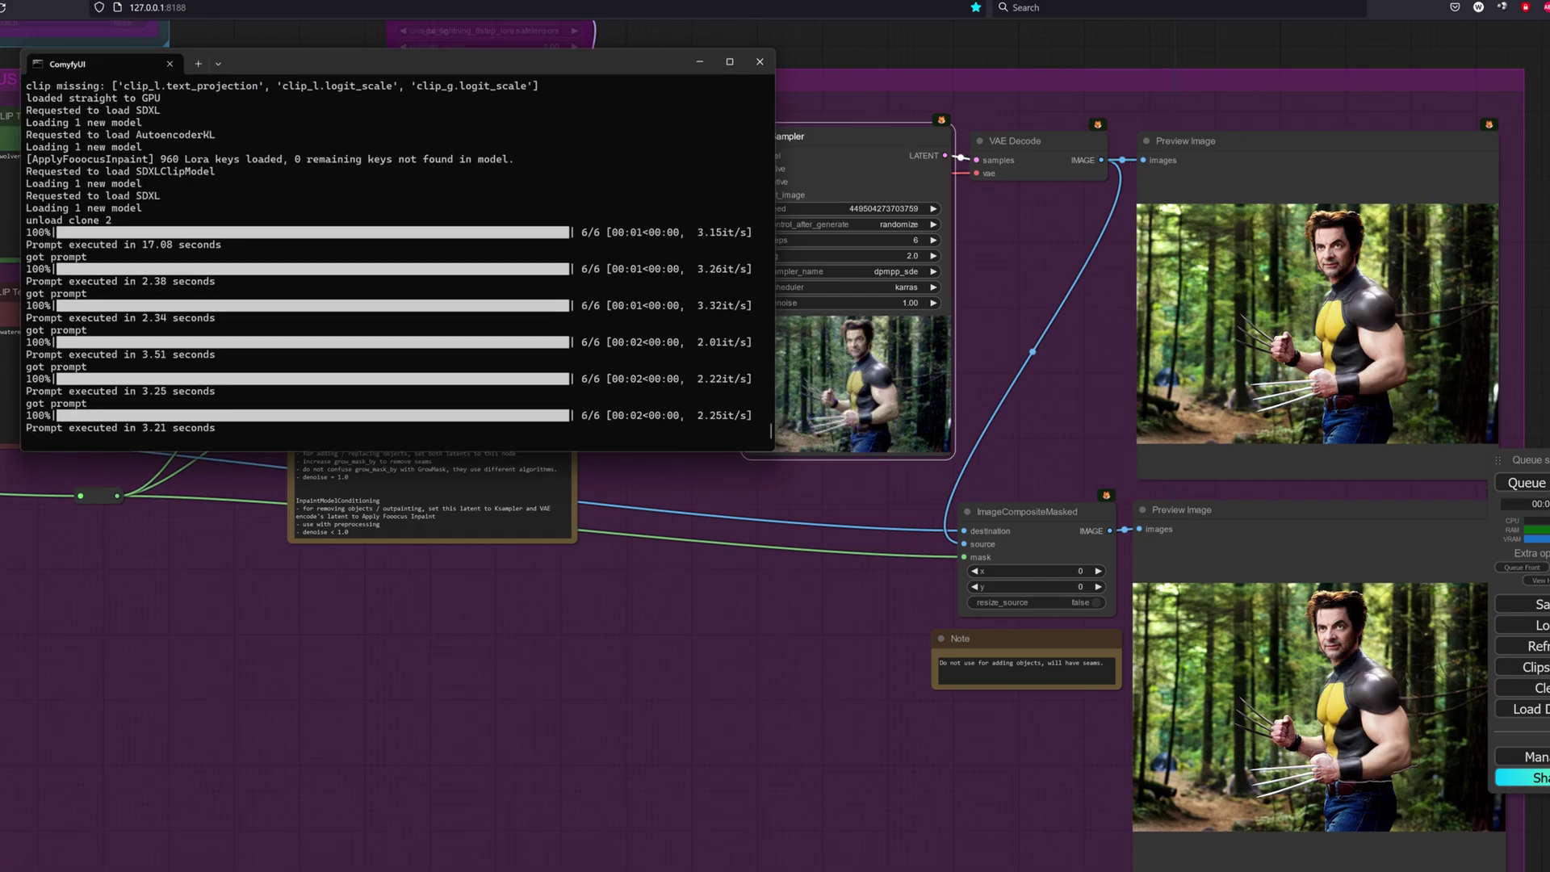